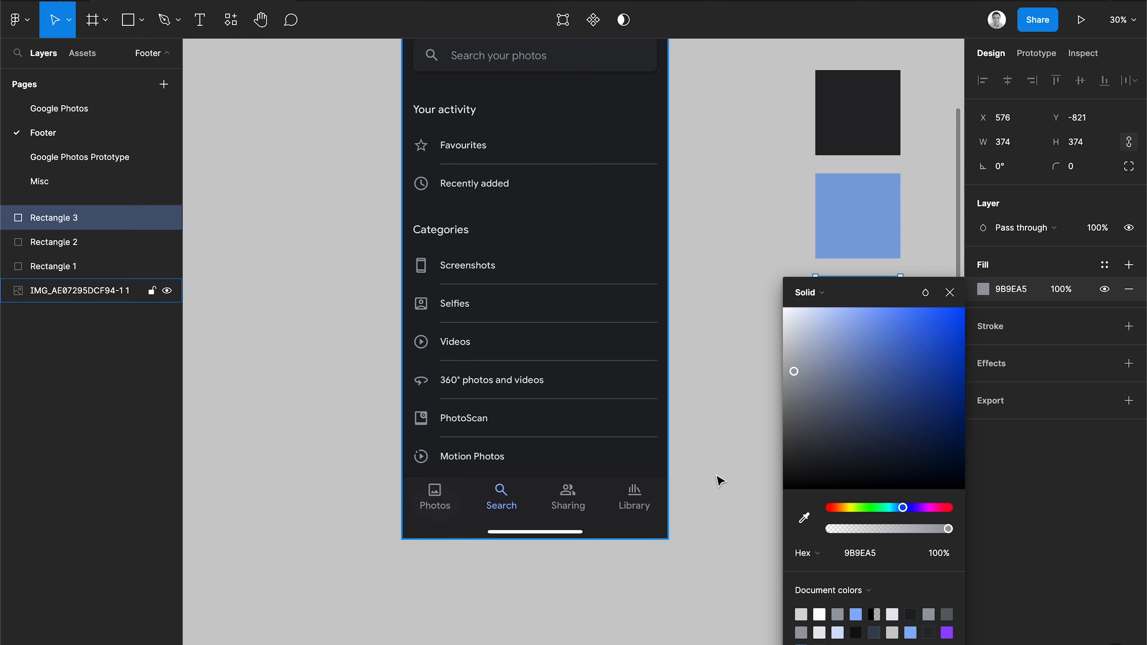
Add a text layer reading "Photos" below the phone mockup.
left_click(949, 293)
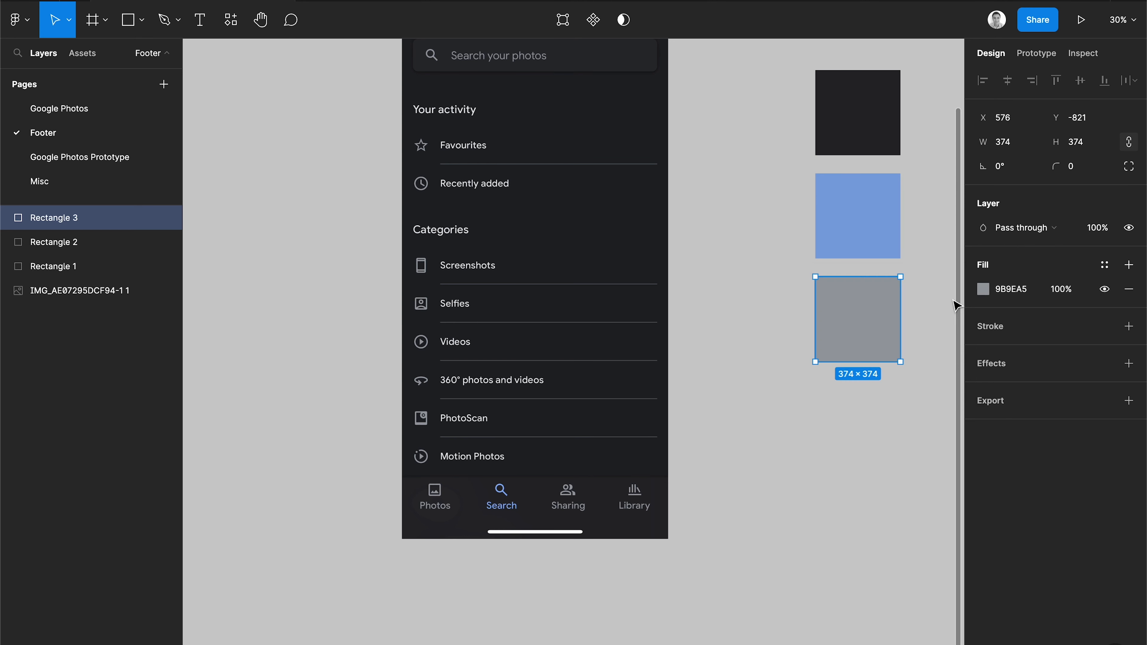
left_click(867, 439)
scroll(867, 438, "up", 5)
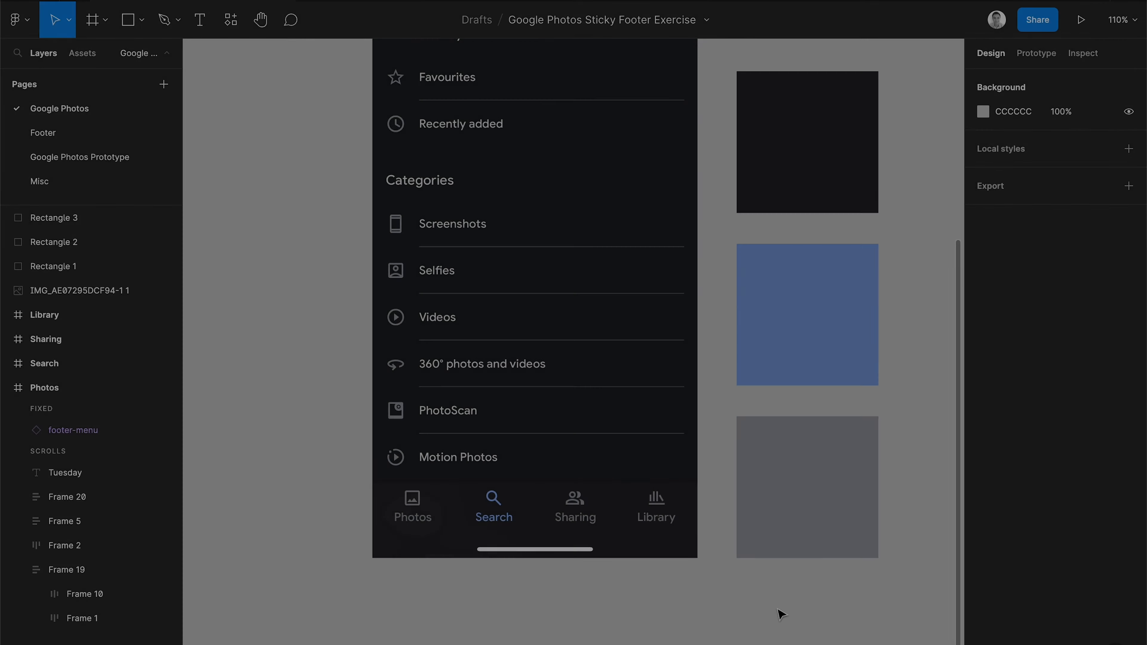
key("t")
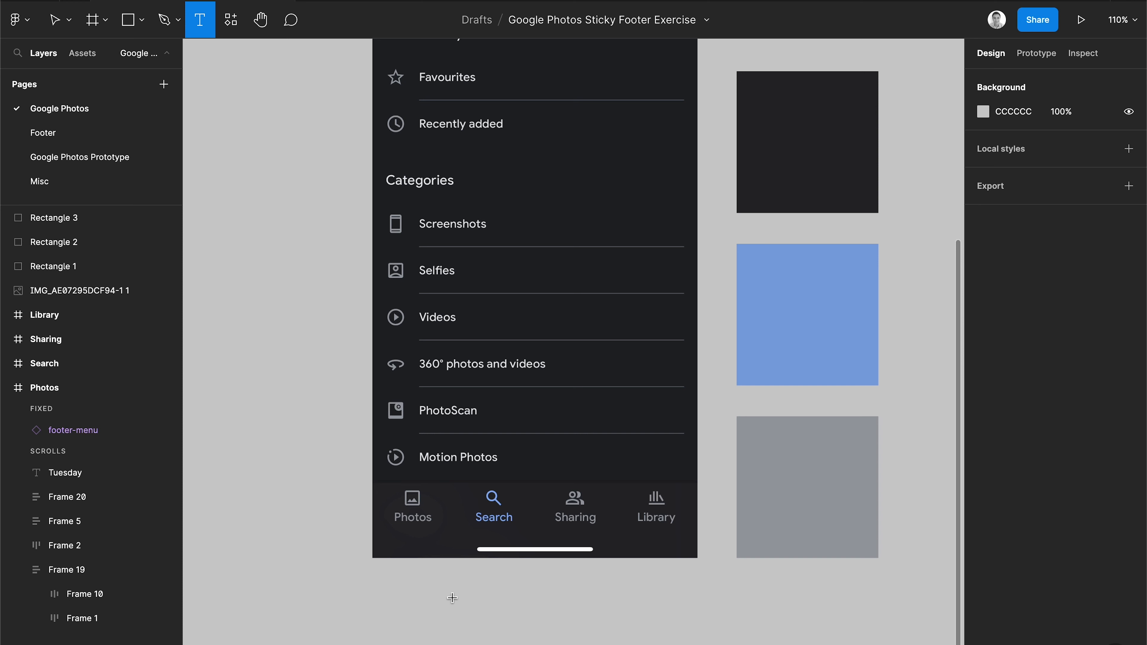
left_click(422, 588)
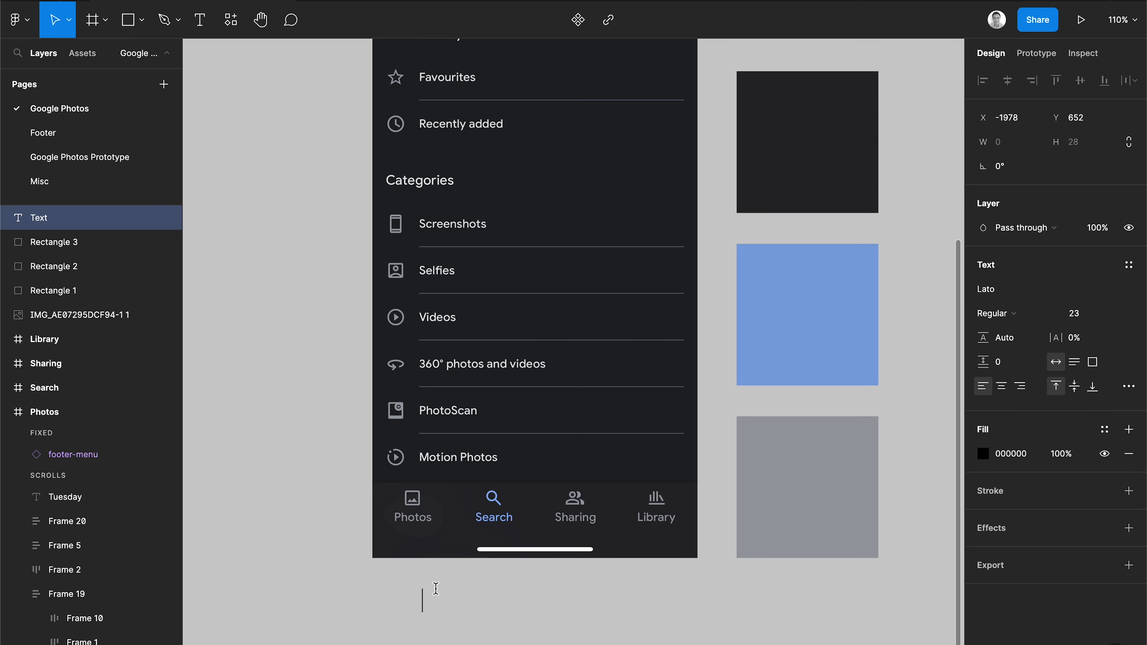
type("Photos")
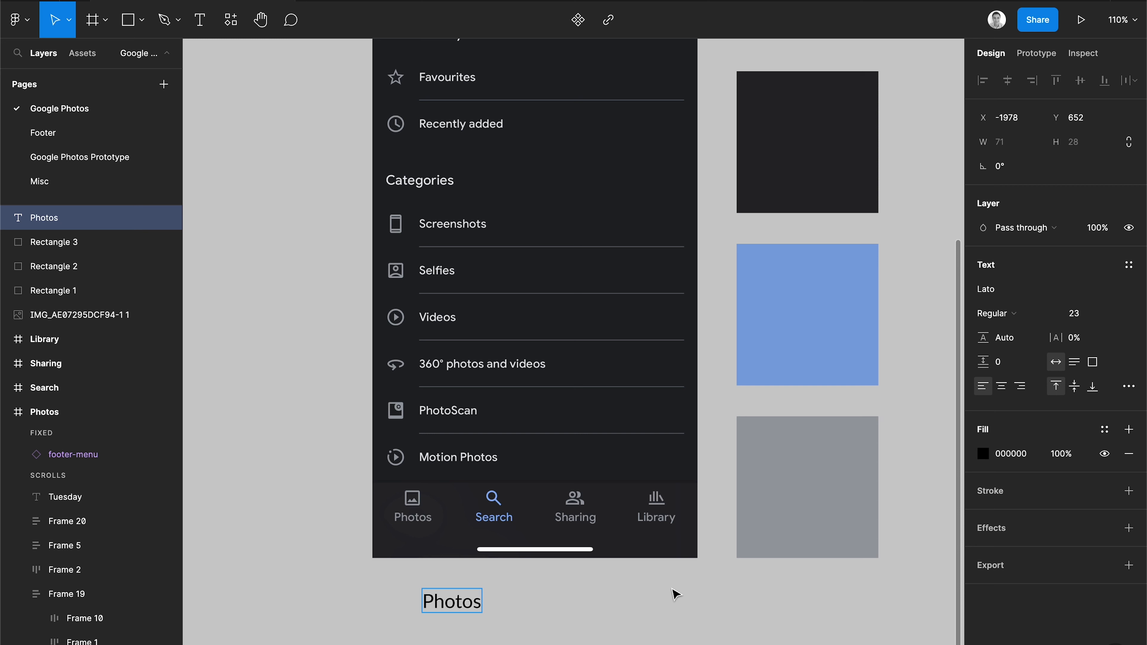
key("Escape")
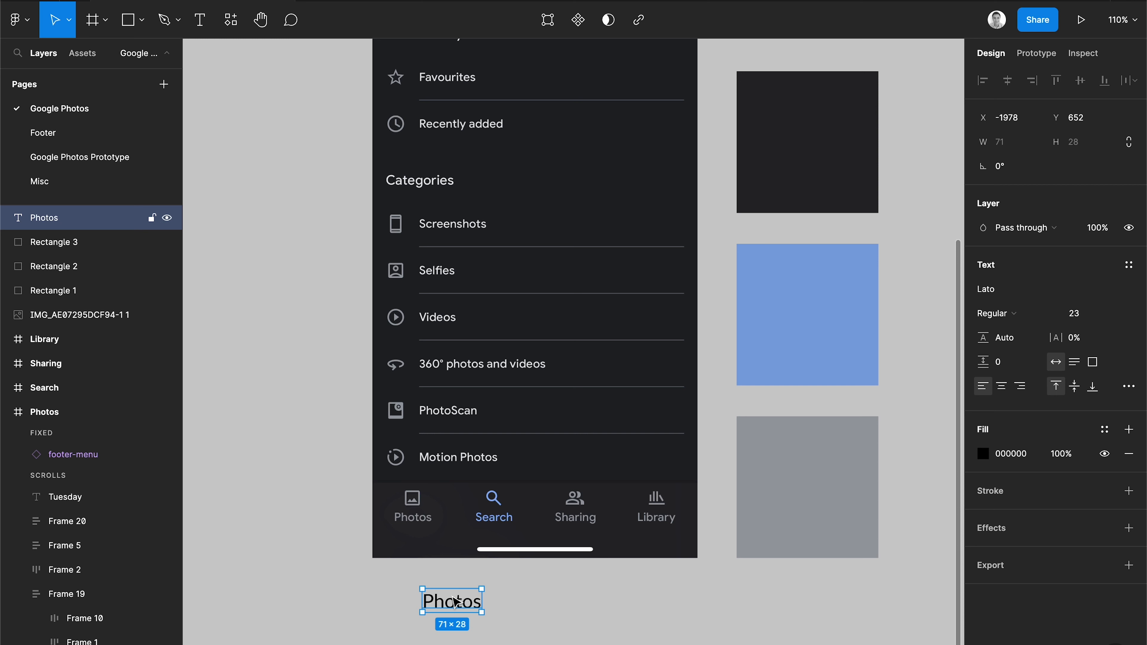
Set the text's font to Product Sans.
left_click(1044, 292)
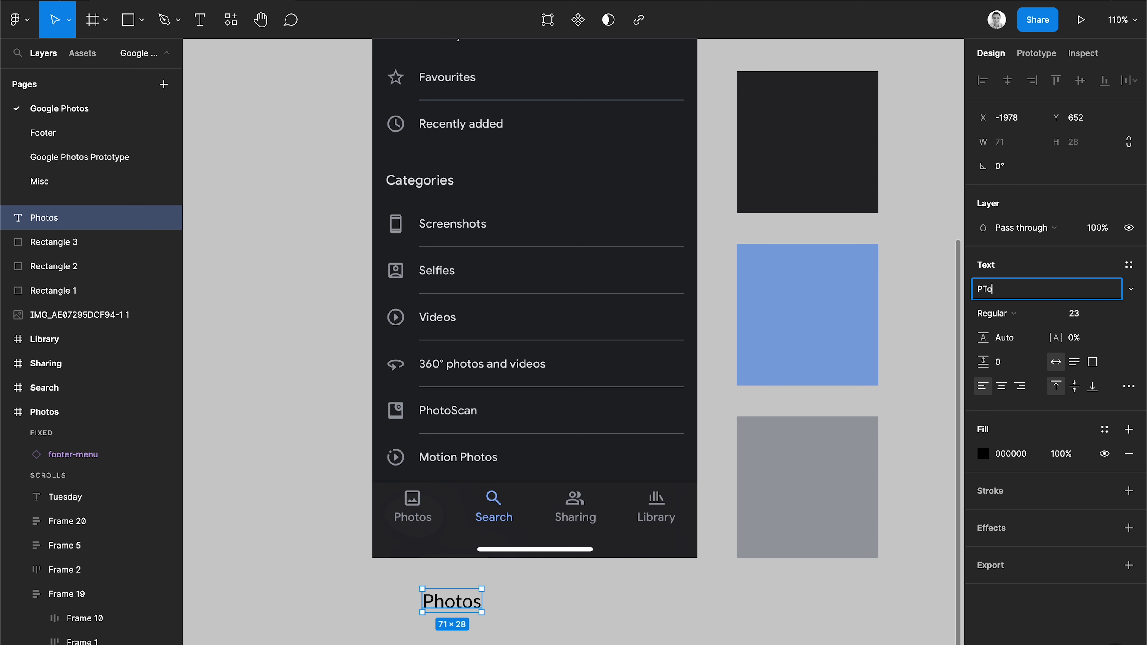
key("Return")
left_click(616, 630)
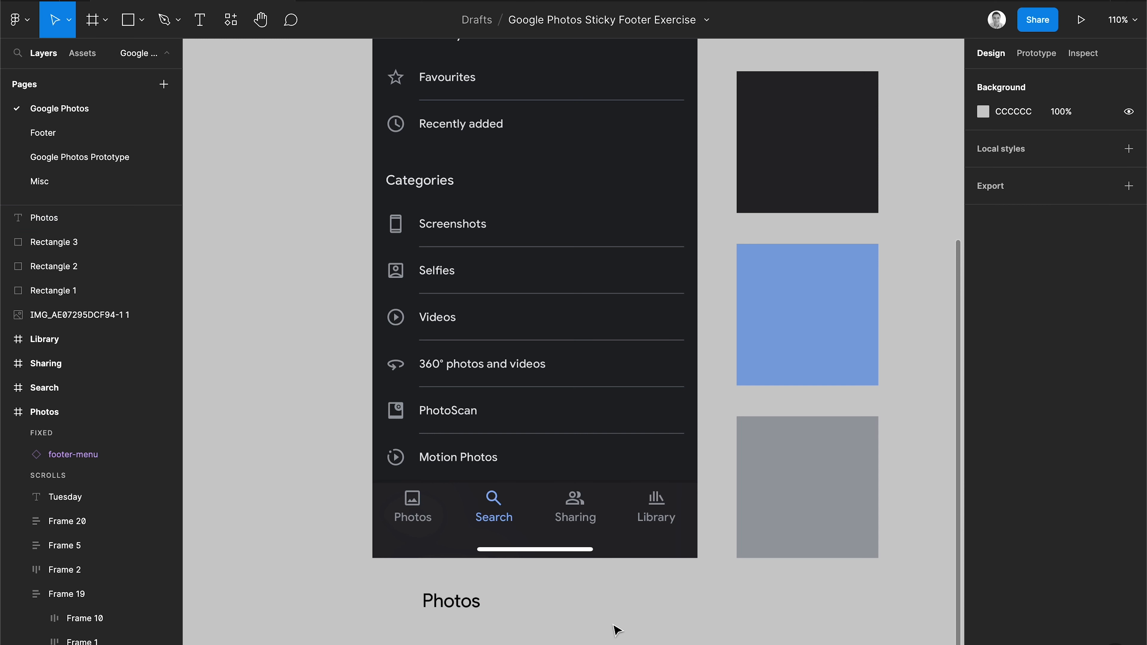
Move the text over the footer's Photos label and reduce its font size to 15.
left_click_drag(451, 603, 389, 543)
scroll(418, 520, "up", 10)
left_click(1080, 315)
key("Down")
key("Down")
key("Down")
key("Down")
key("Down")
key("Down")
left_click(1072, 313)
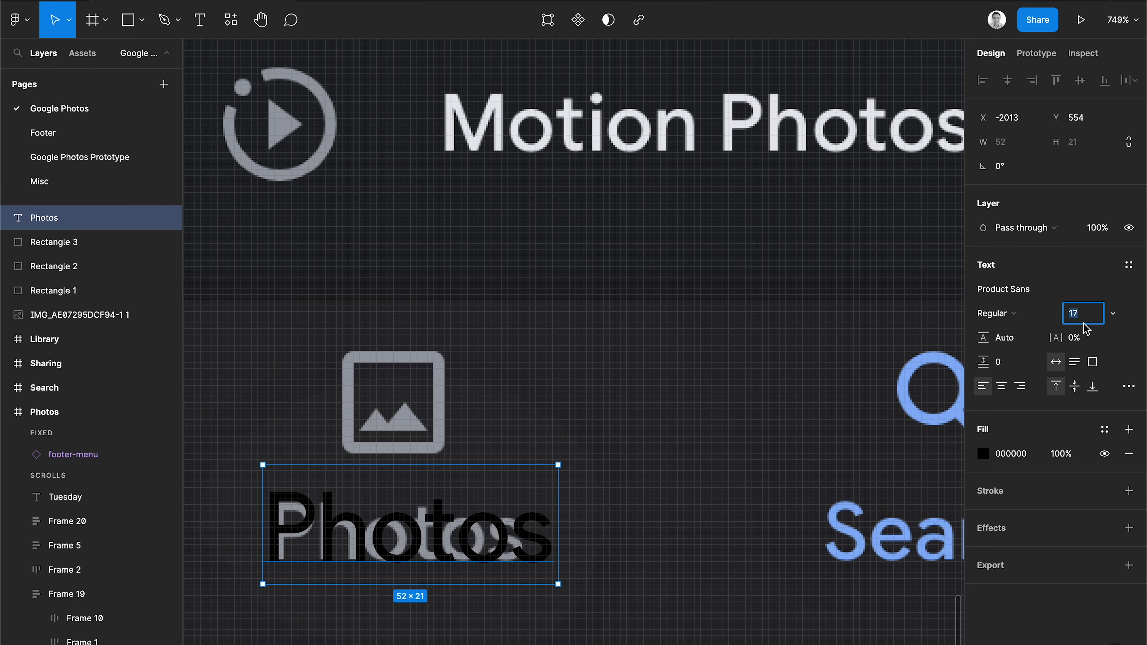
key("Down")
key("Down")
left_click_drag(518, 552, 524, 570)
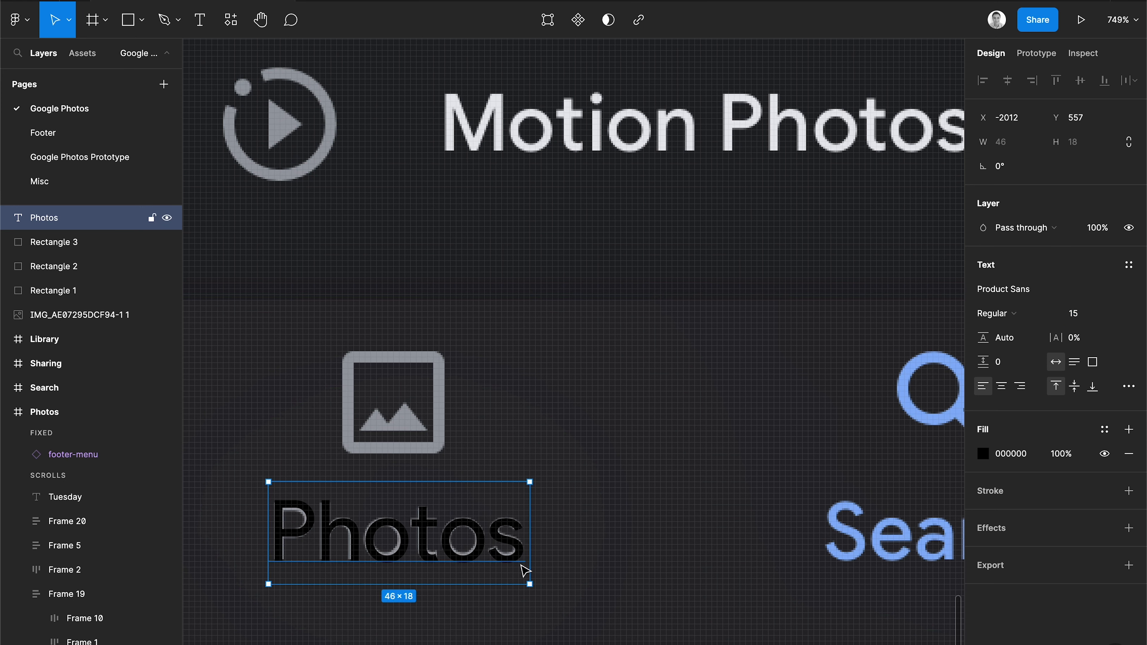
Set the text's fill to the gray 9B9EA5 sampled from the gray rectangle.
scroll(757, 504, "down", 10)
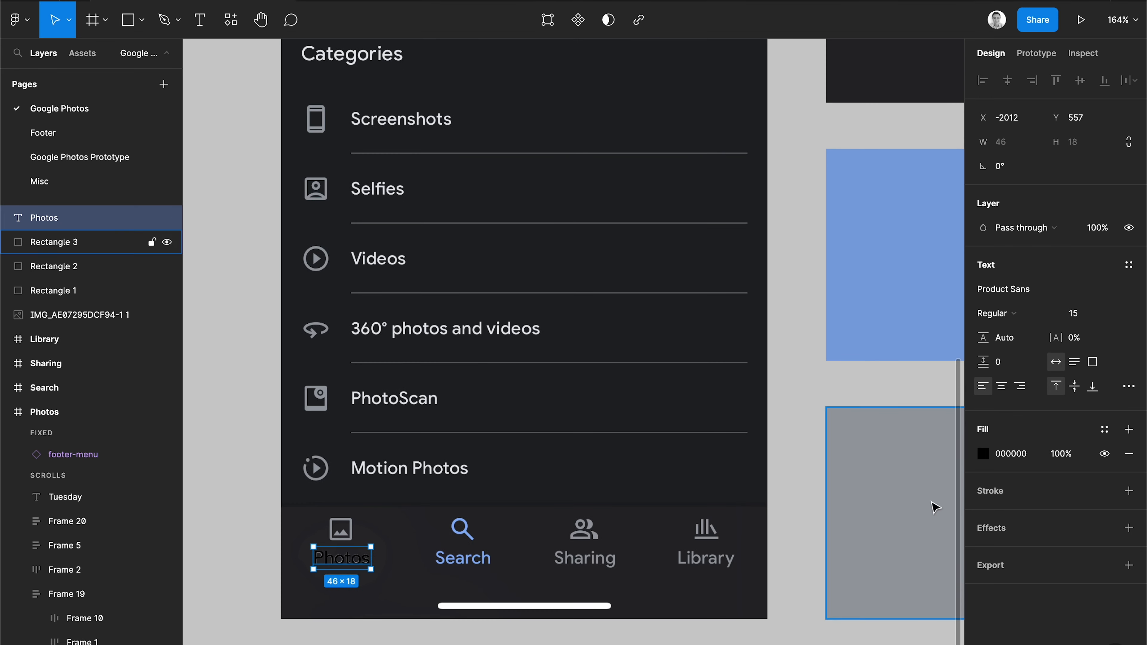
left_click(983, 454)
left_click(804, 519)
scroll(698, 499, "right", 5)
left_click(617, 528)
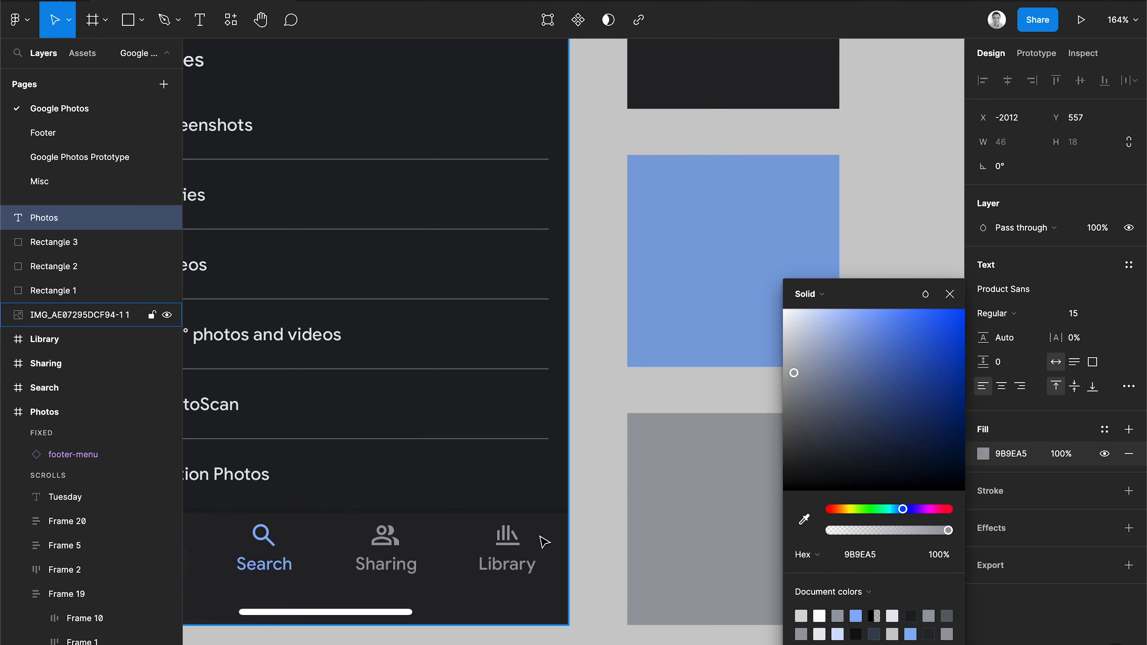
scroll(617, 527, "left", 5)
left_click(276, 512)
scroll(349, 485, "up", 6)
left_click(379, 536)
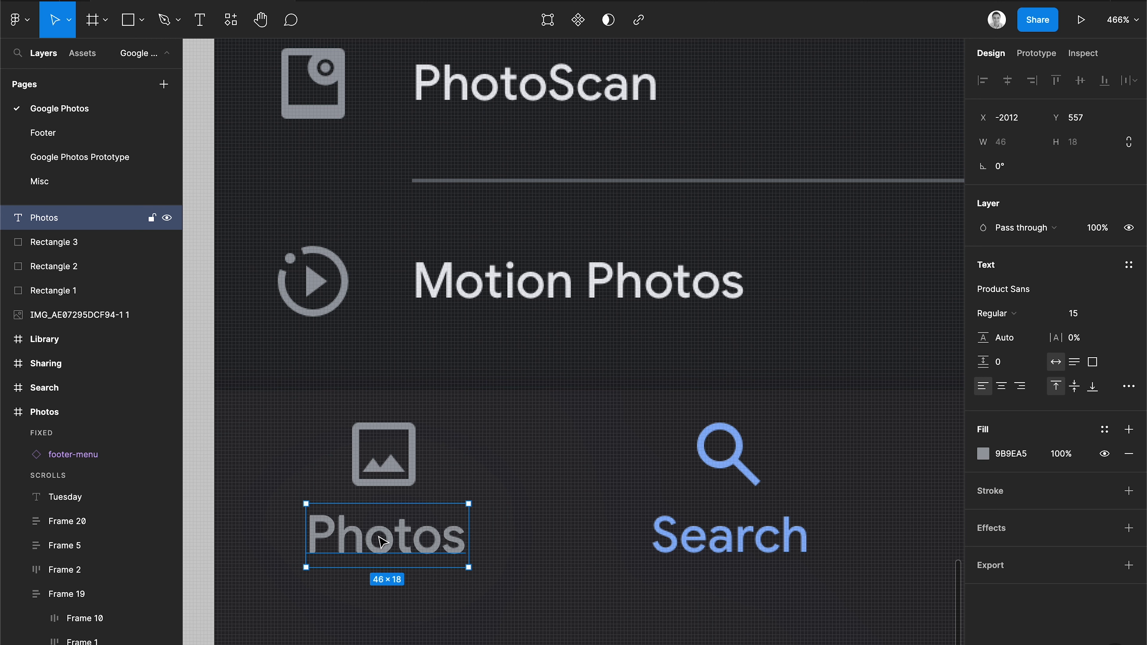
Duplicate the label onto the Search tab and change its text to "Search".
left_click_drag(390, 542, 731, 542)
double_click(731, 542)
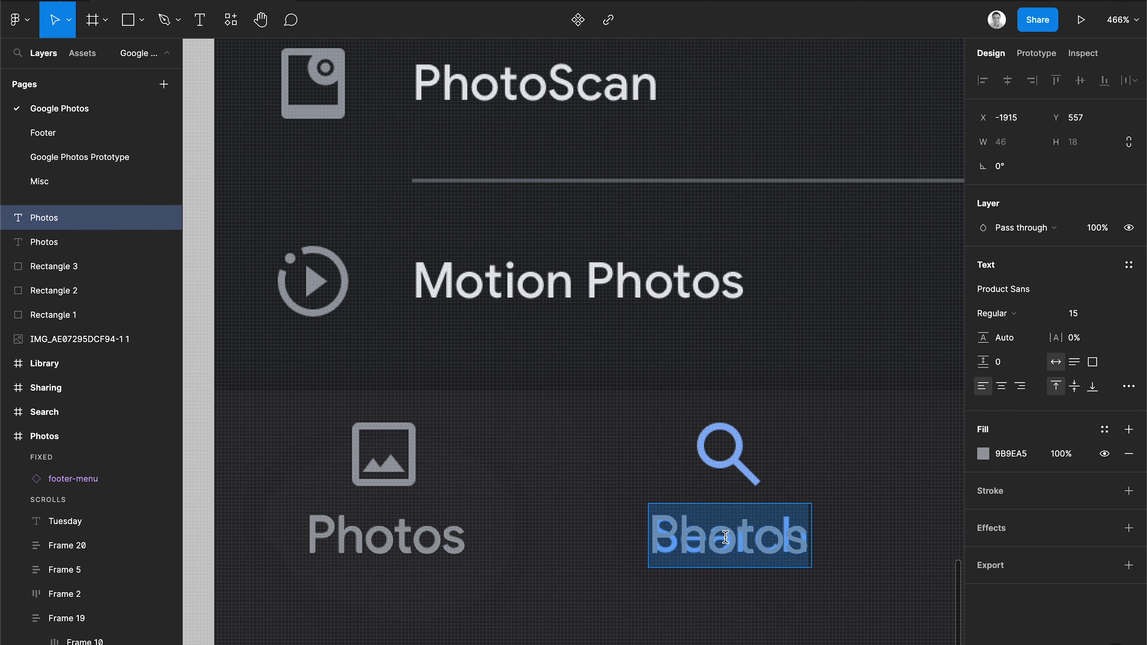
type("Search")
left_click(808, 576)
scroll(808, 594, "right", 3)
Duplicate the label onto the Sharing tab and change its text to "Sharing".
left_click_drag(674, 578, 677, 578)
left_click_drag(610, 570, 945, 571)
scroll(774, 587, "right", 5)
scroll(775, 588, "up", 1)
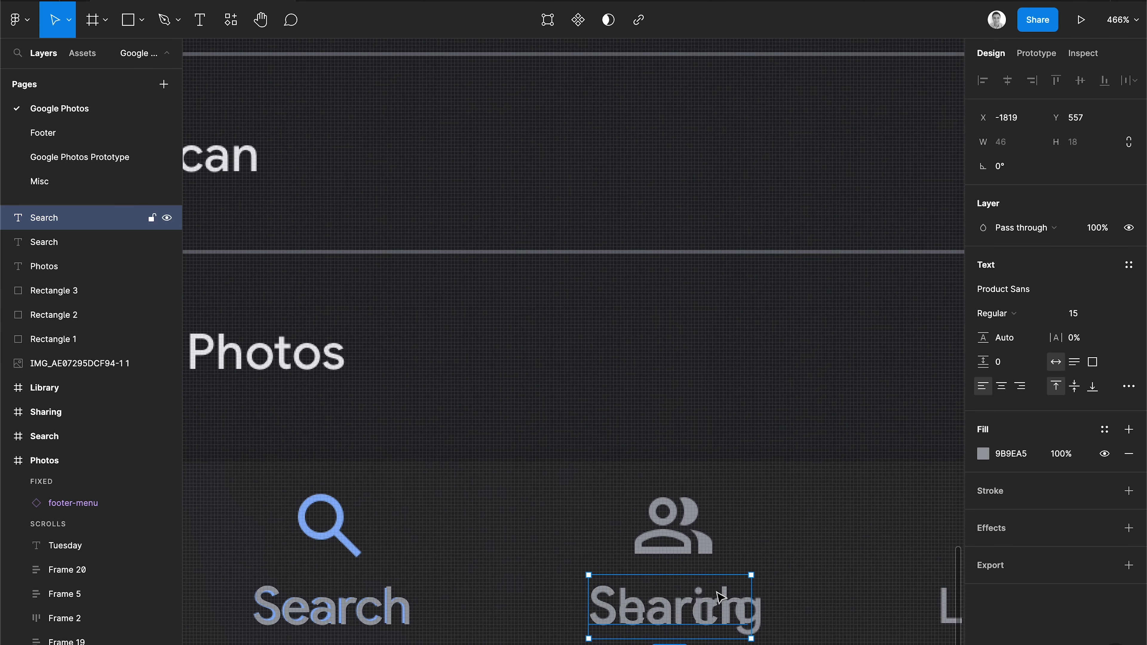
key("Return")
type("Sharing")
scroll(640, 576, "right", 5)
scroll(640, 576, "down", 3)
key("Escape")
Duplicate the label onto the Library tab, change its text to "Library", and nudge it one pixel right.
left_click_drag(449, 492, 785, 493)
key("Return")
type("Library")
key("Escape")
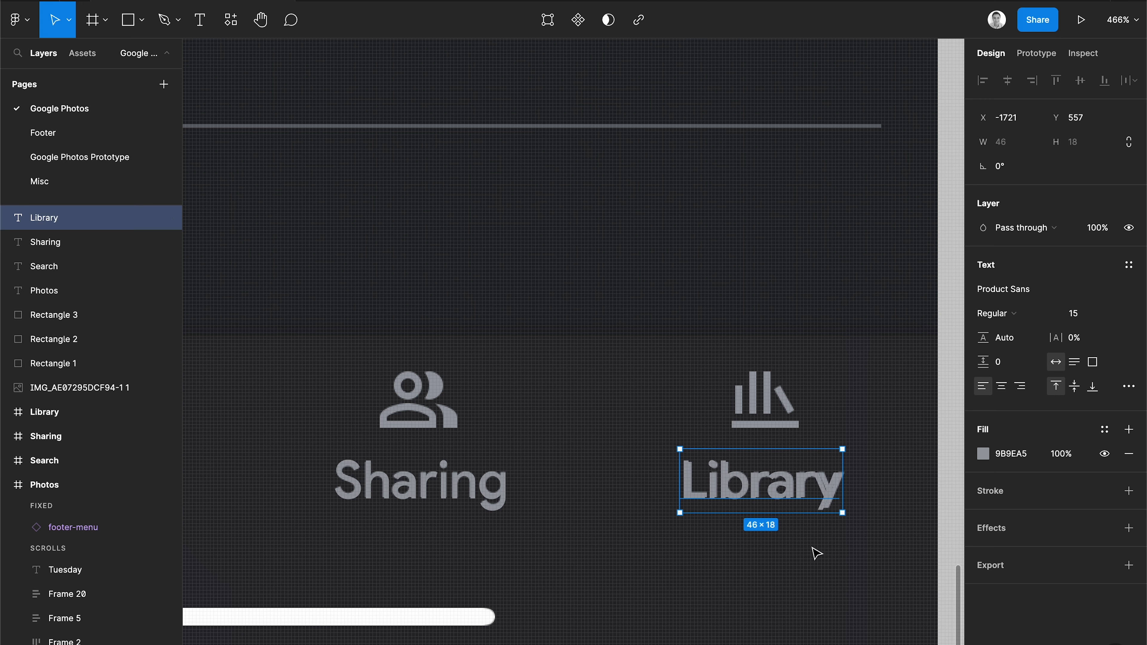
key("Right")
scroll(722, 594, "down", 5)
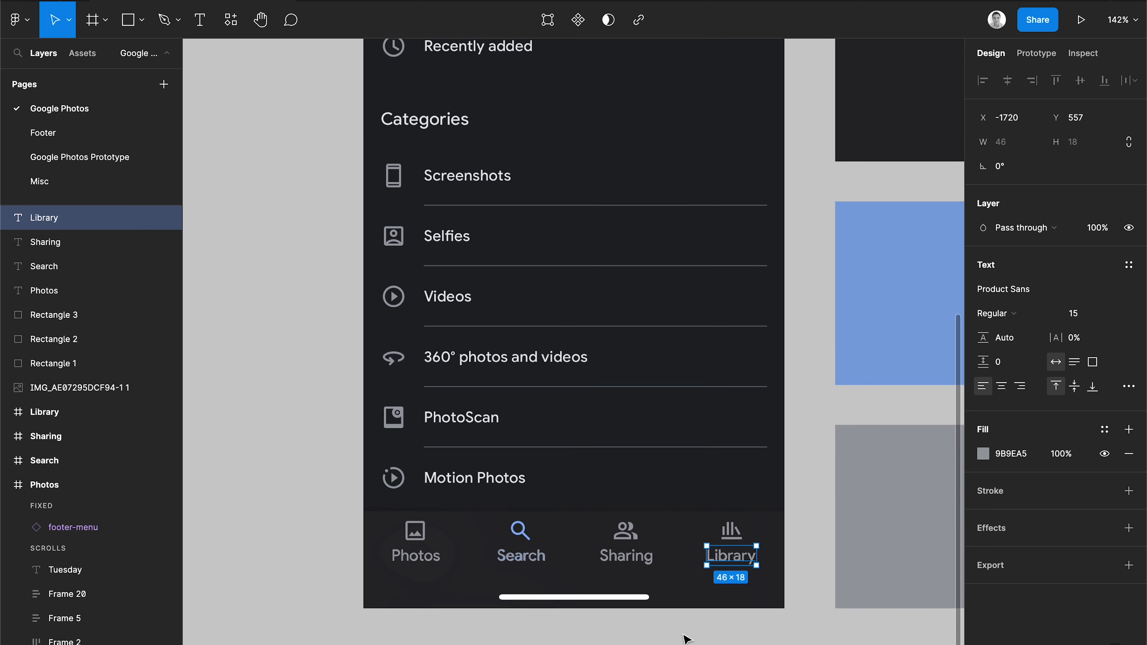
left_click(684, 635)
scroll(684, 634, "right", 3)
scroll(684, 634, "down", 1)
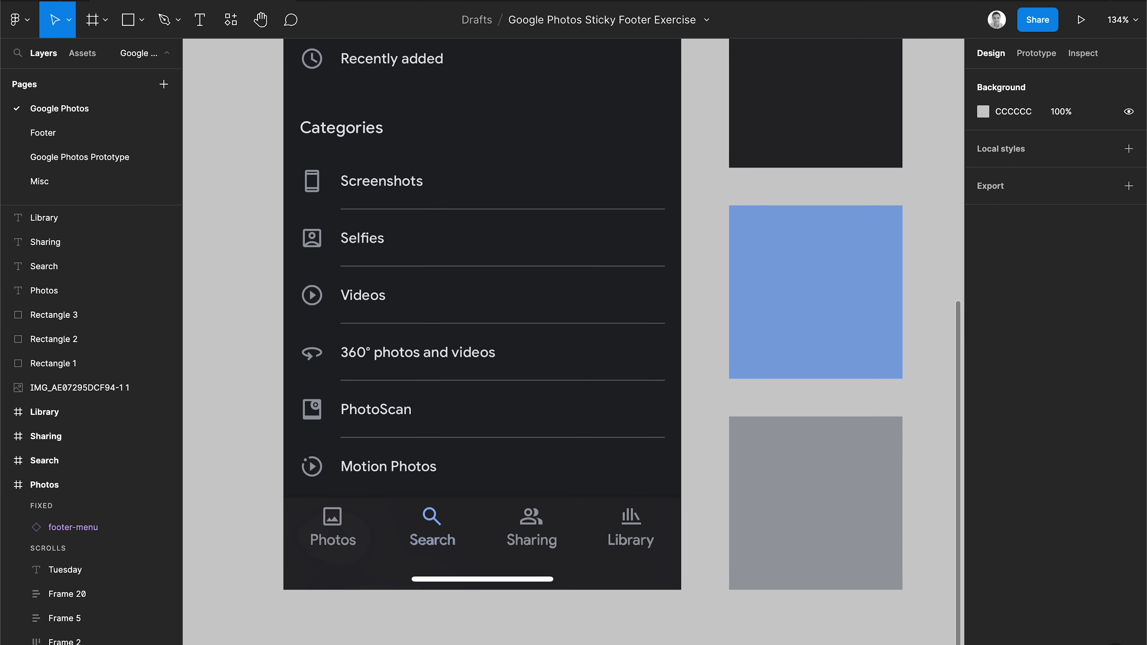
Search the plugins for "material" and run Material Symbols.
left_click(231, 21)
type("material")
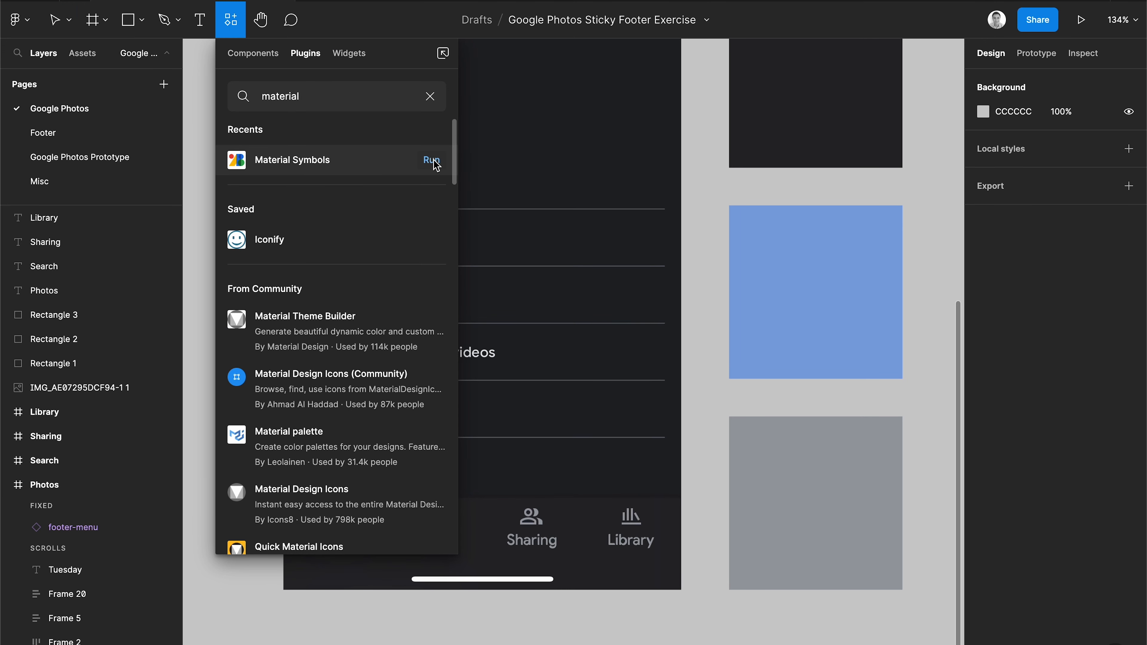
left_click(434, 163)
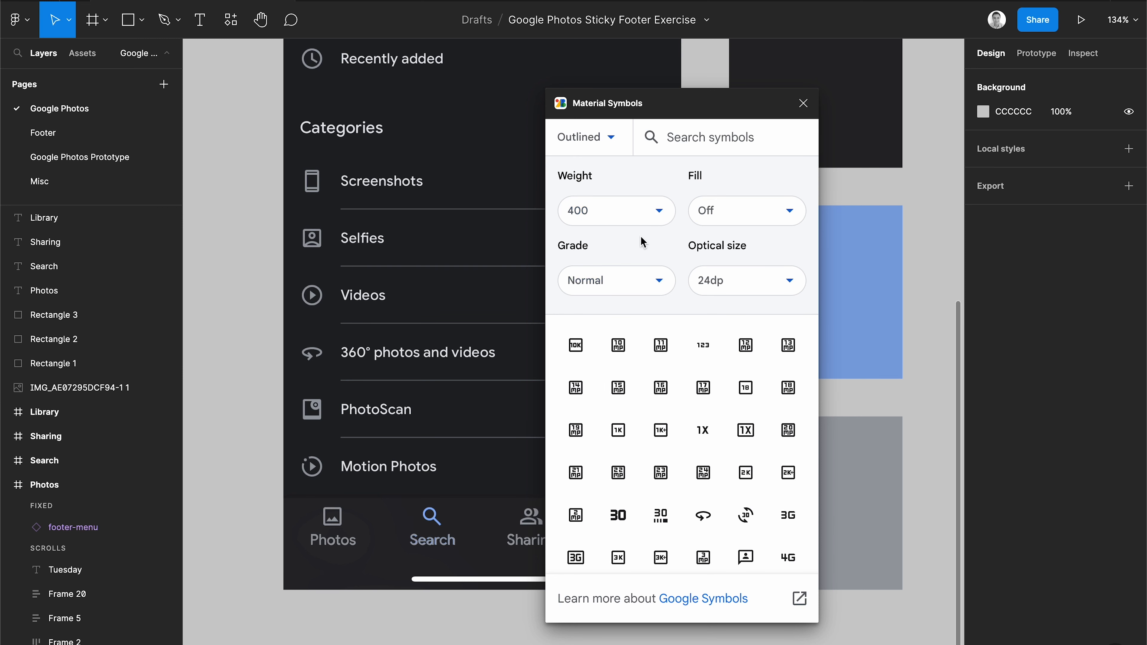
Search the symbols for "image" and insert the outlined image icon.
scroll(621, 407, "down", 5)
scroll(624, 423, "down", 4)
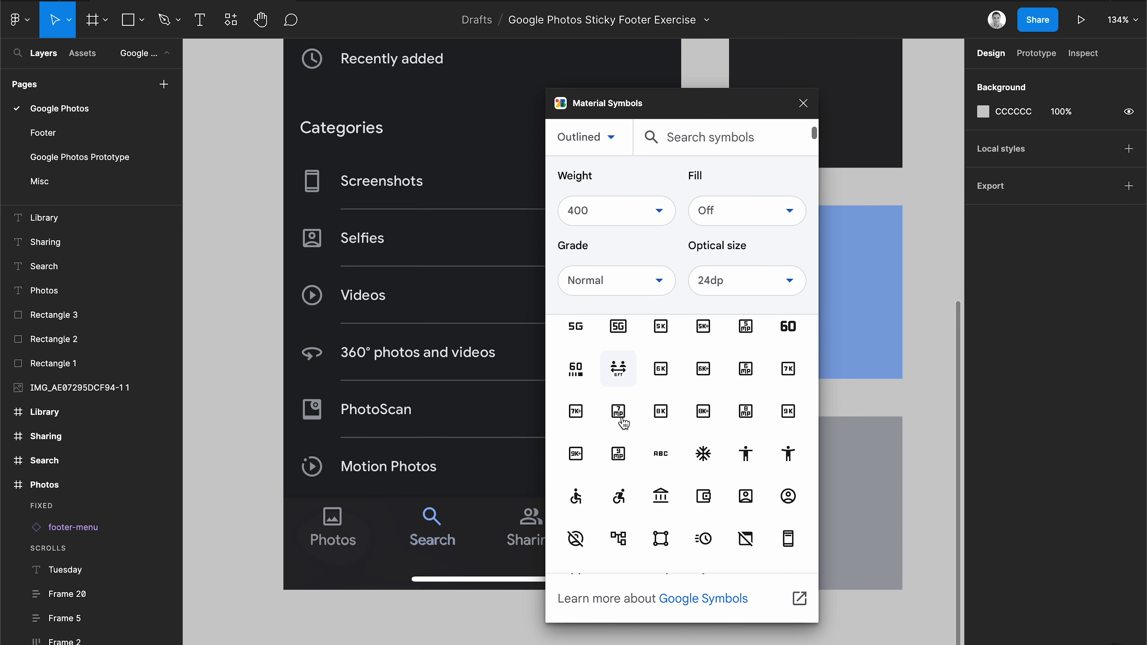
scroll(624, 423, "up", 4)
scroll(621, 415, "up", 5)
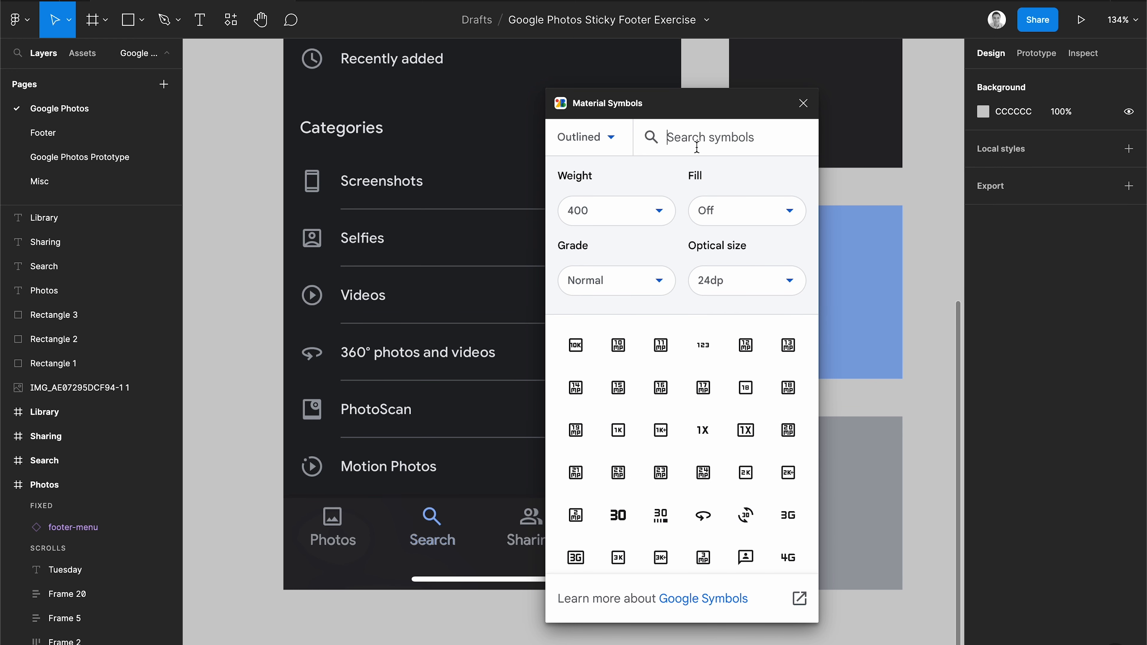
type("image")
scroll(683, 382, "down", 2)
scroll(683, 382, "down", 7)
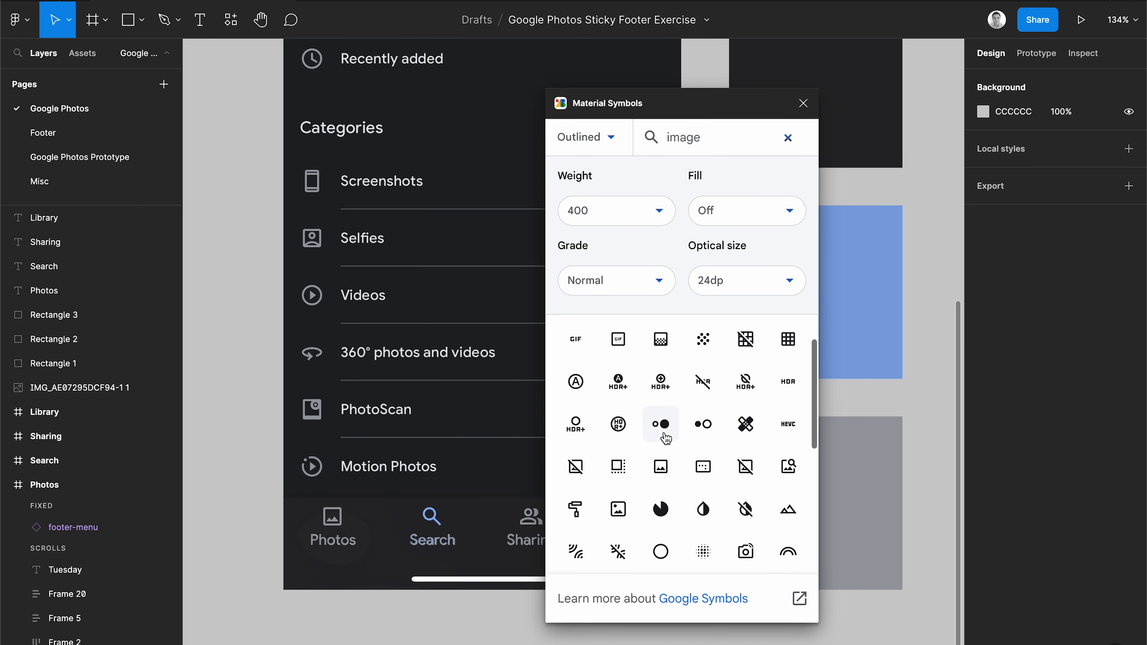
left_click(661, 465)
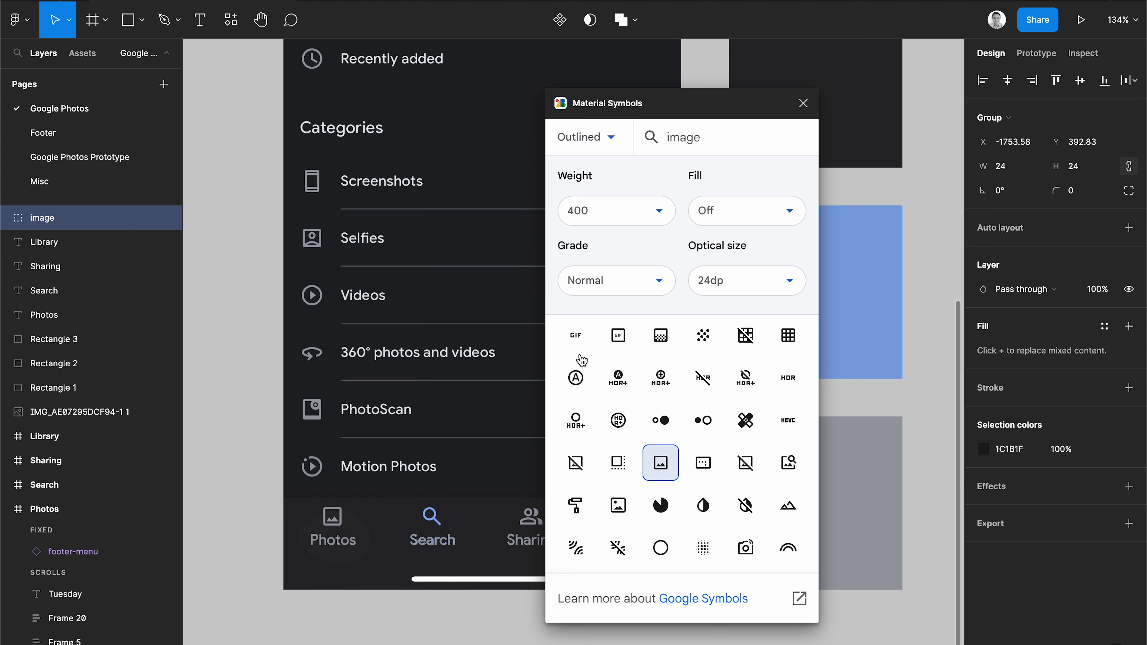
Place the image icon below the phone mockup.
left_click_drag(724, 117, 412, 126)
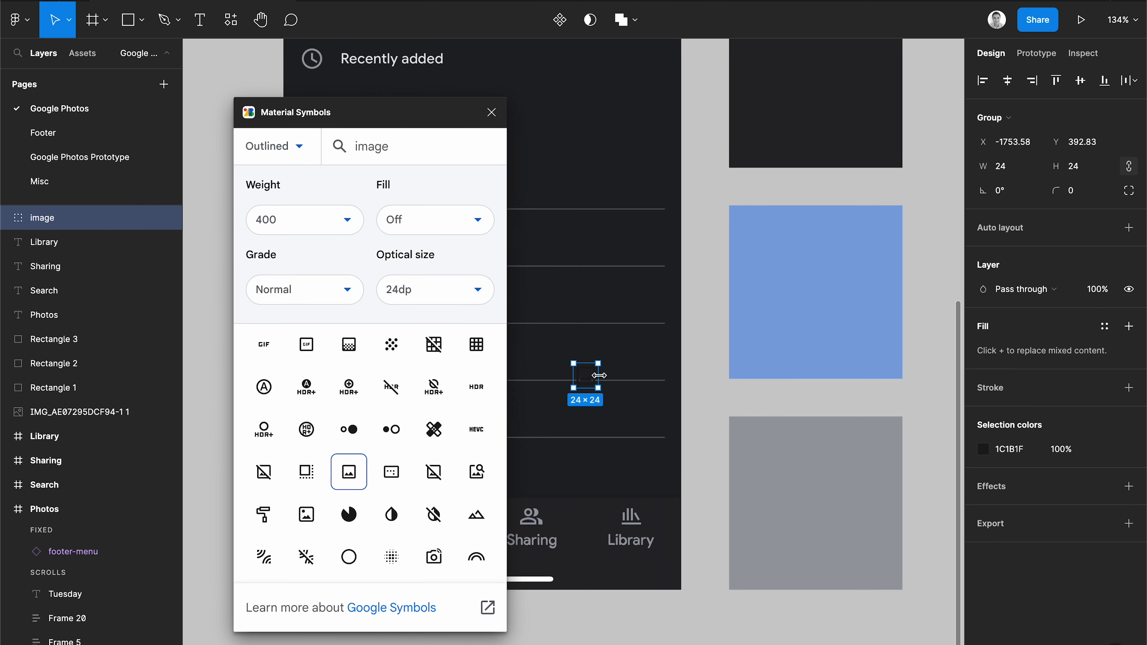
left_click_drag(591, 382, 625, 634)
left_click(696, 639)
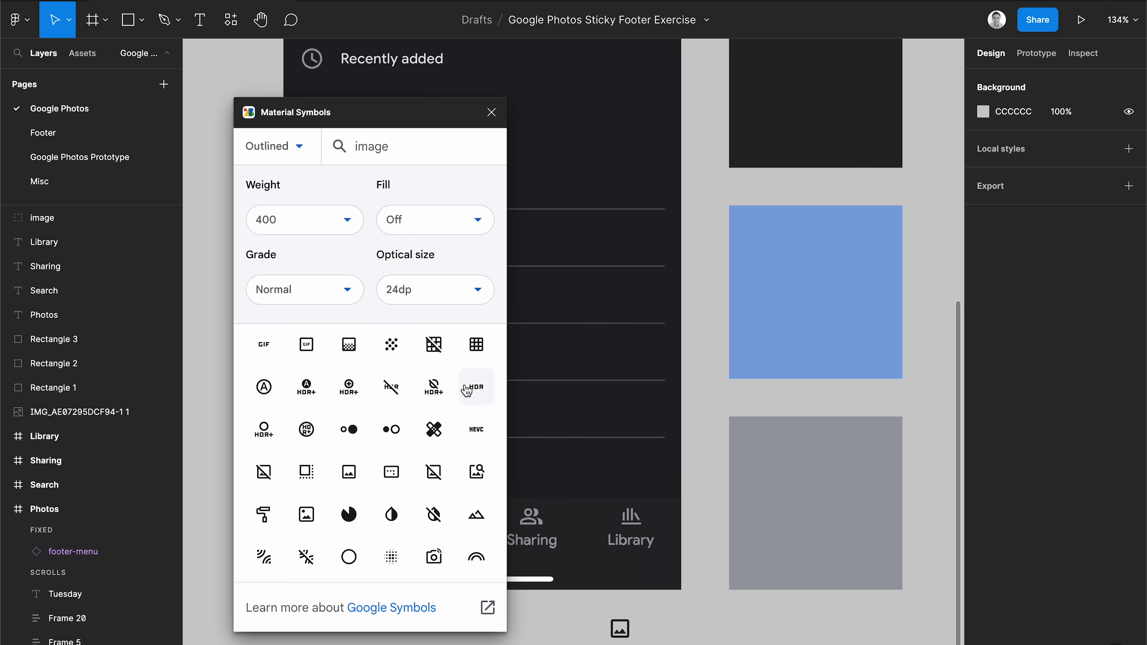
Search the symbols for "search" and place the magnifier icon right of the image icon.
double_click(416, 153)
type("search")
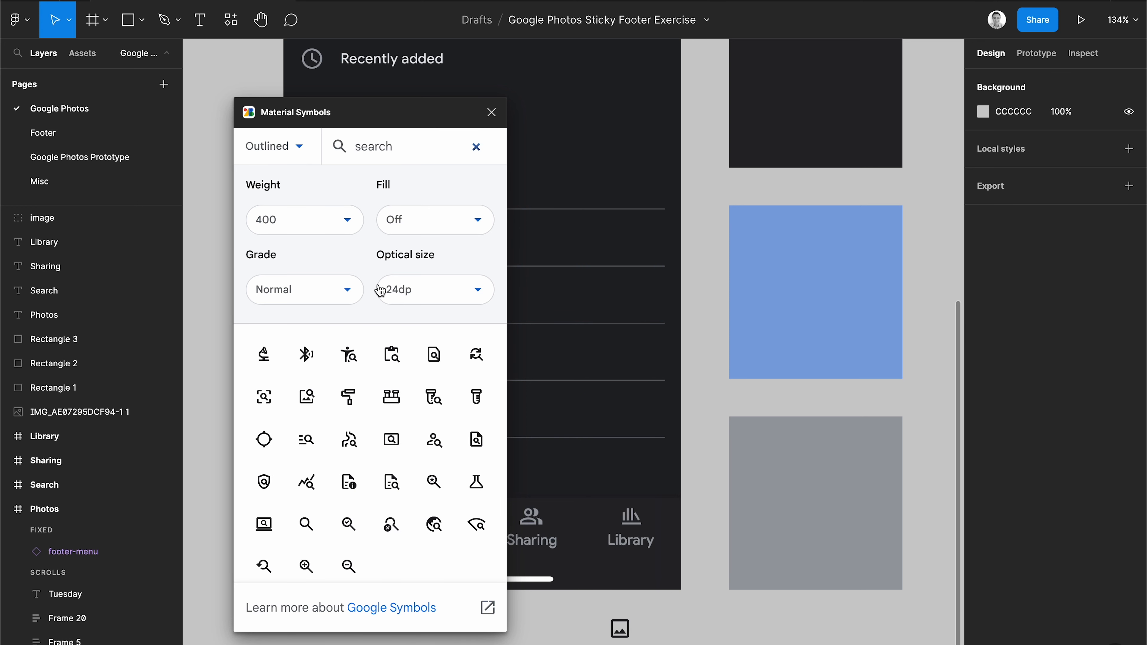
left_click(307, 524)
left_click_drag(587, 388, 662, 634)
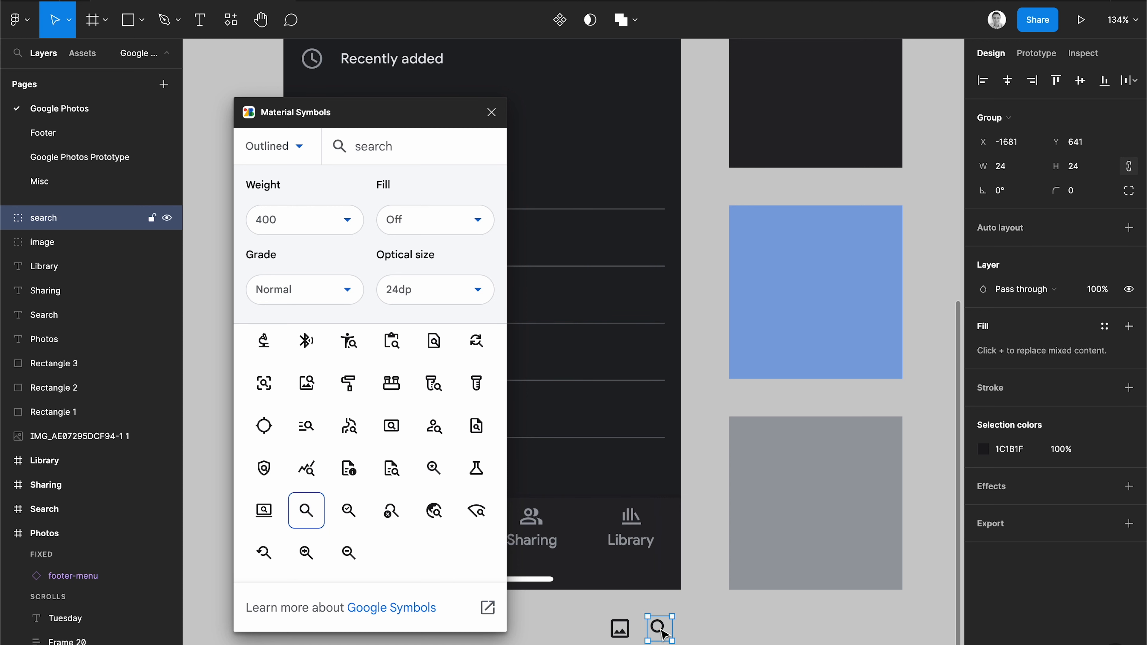
left_click(744, 638)
Search the symbols for "group" and place the group icon right of the search icon.
double_click(371, 147)
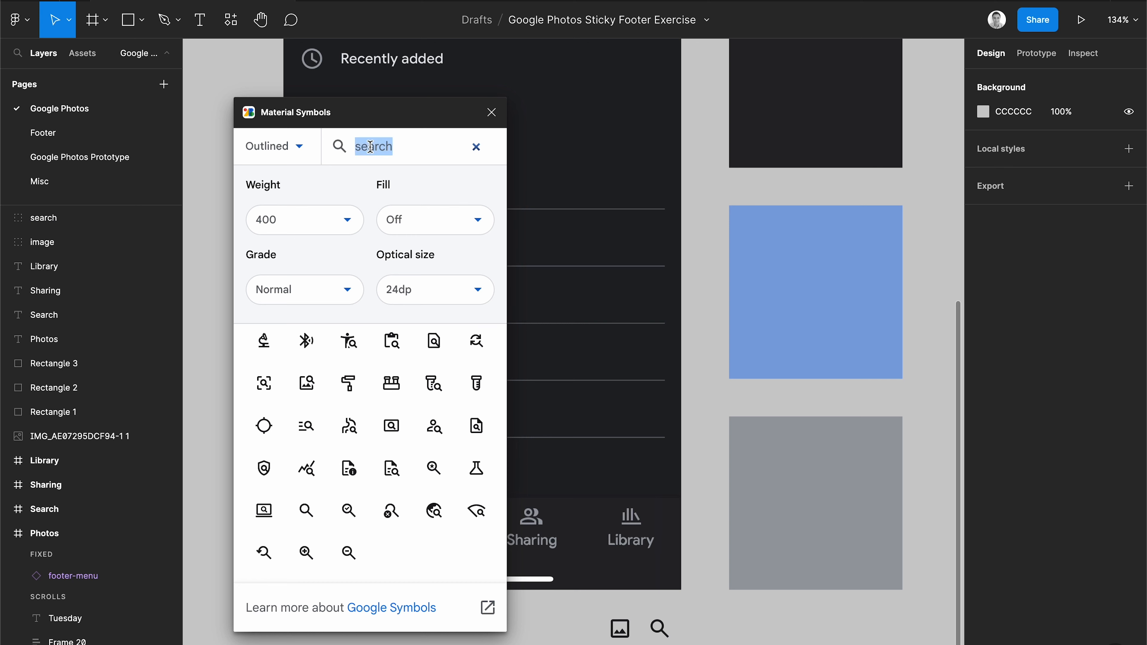
type("group")
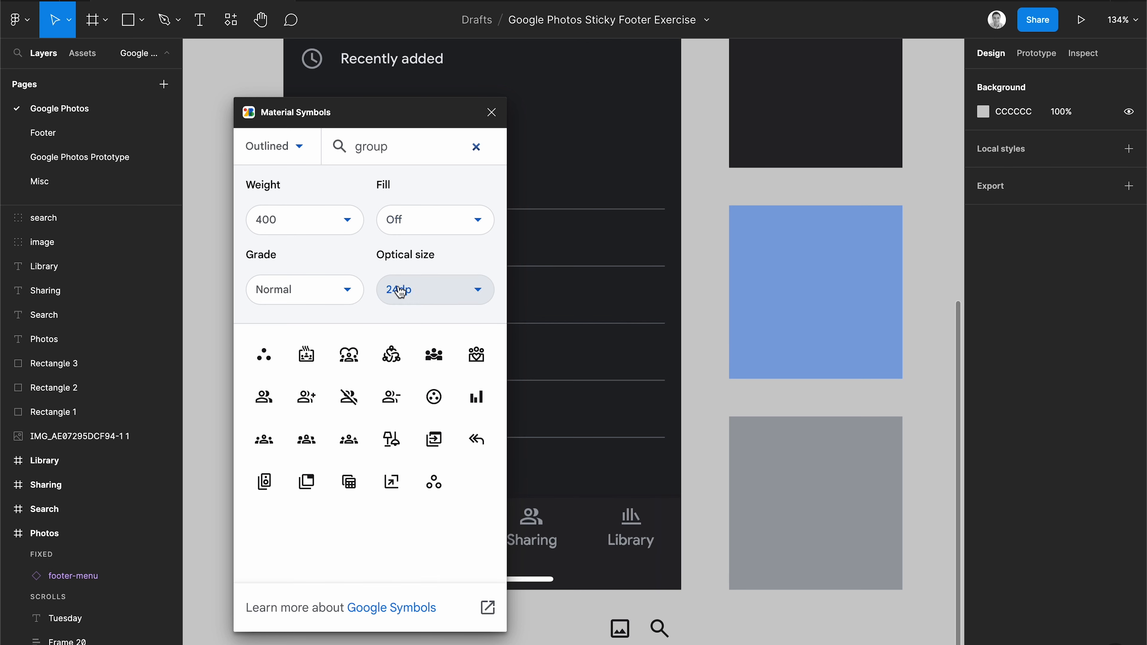
left_click_drag(264, 397, 705, 635)
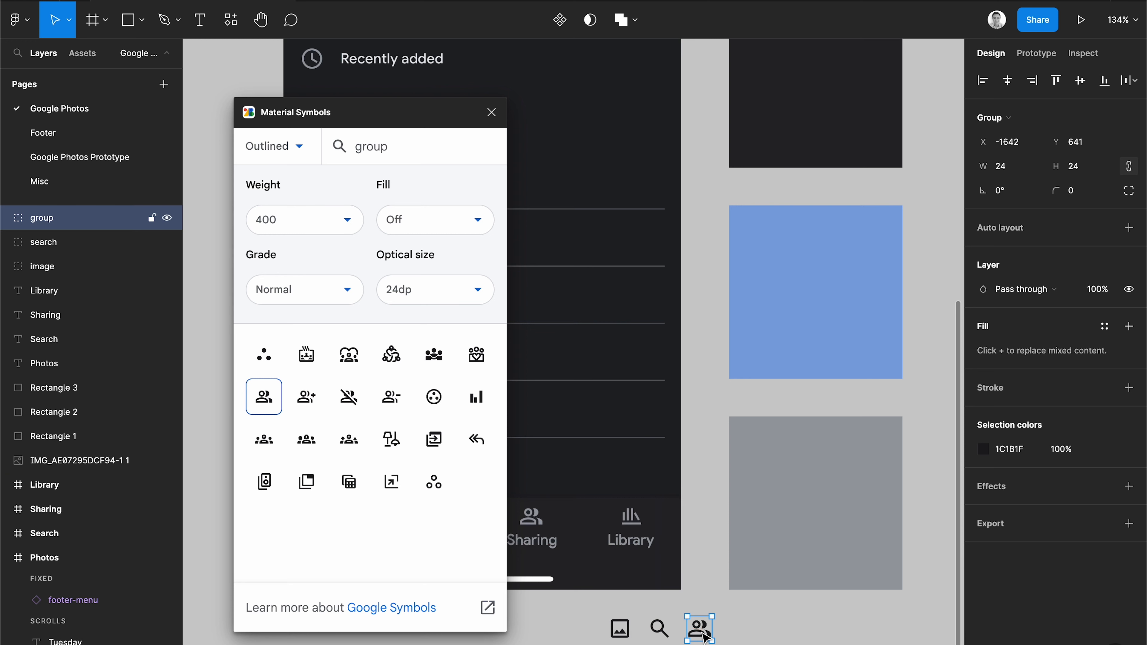
left_click(759, 626)
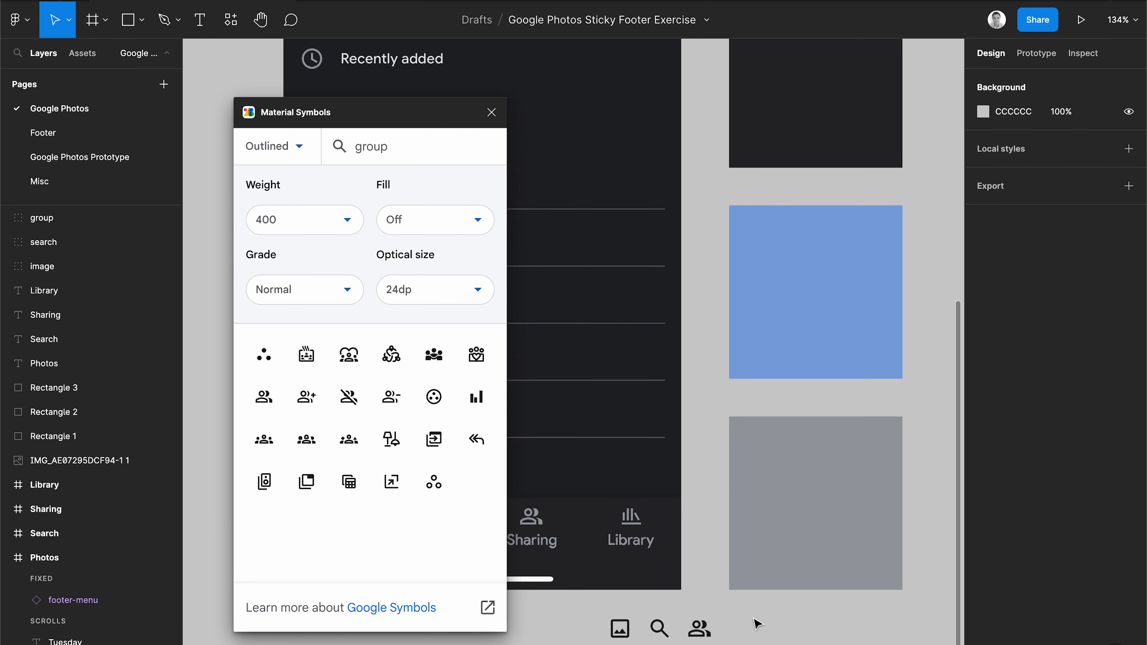
Search the symbols for "books", place the library_books icon right of the group icon, and close the plugin.
double_click(376, 156)
type("library")
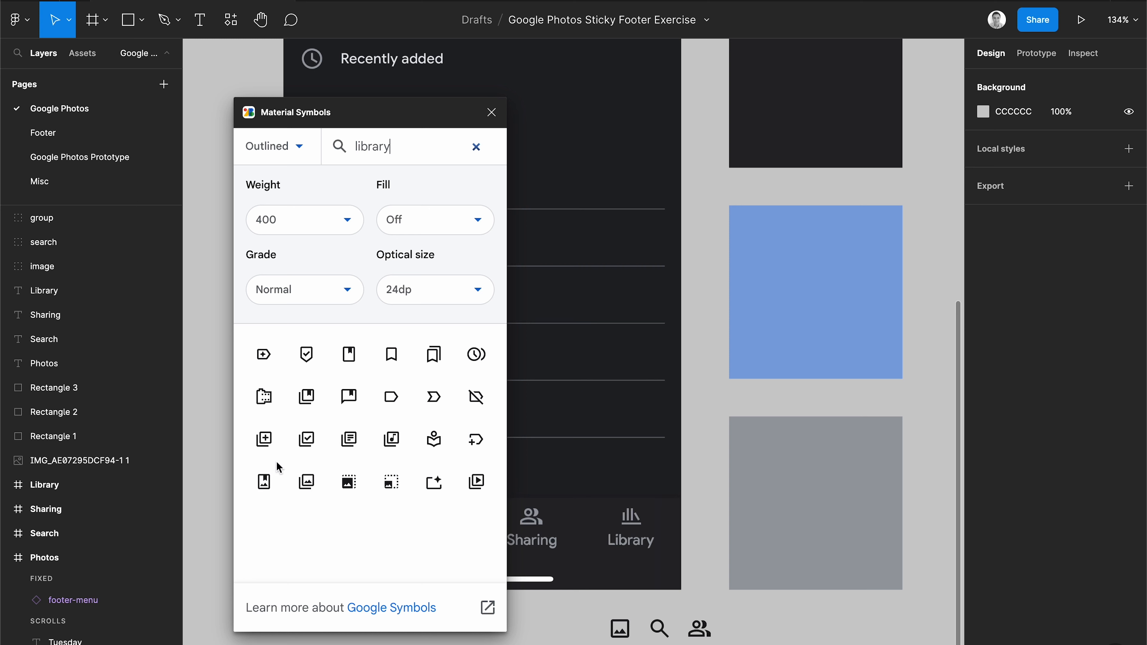
double_click(432, 142)
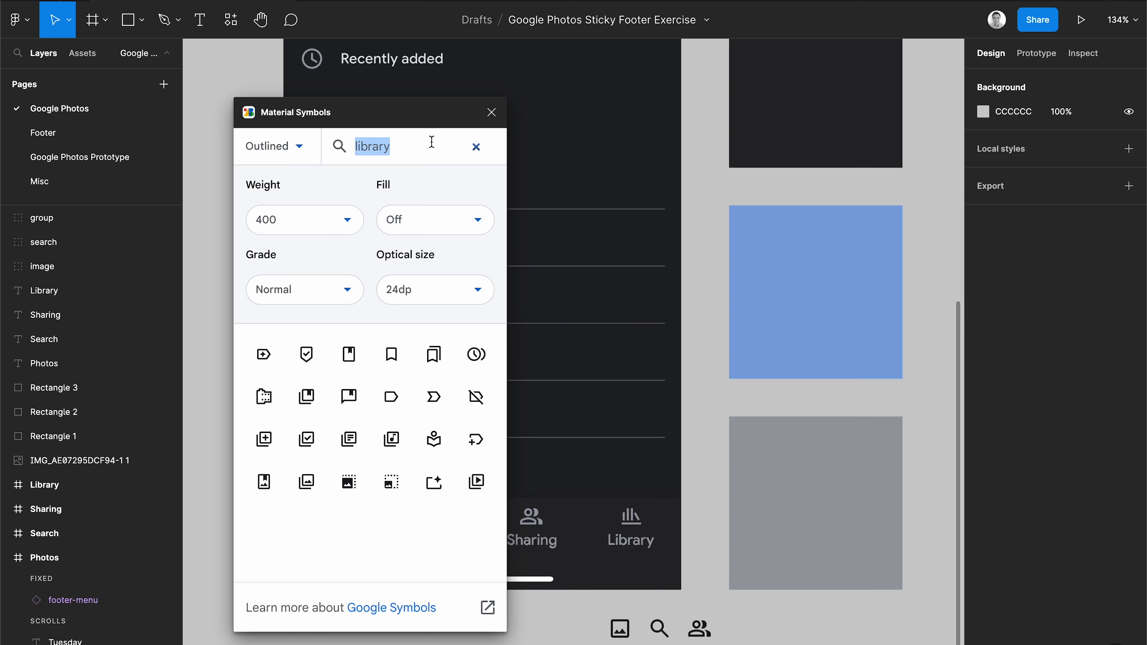
type("books")
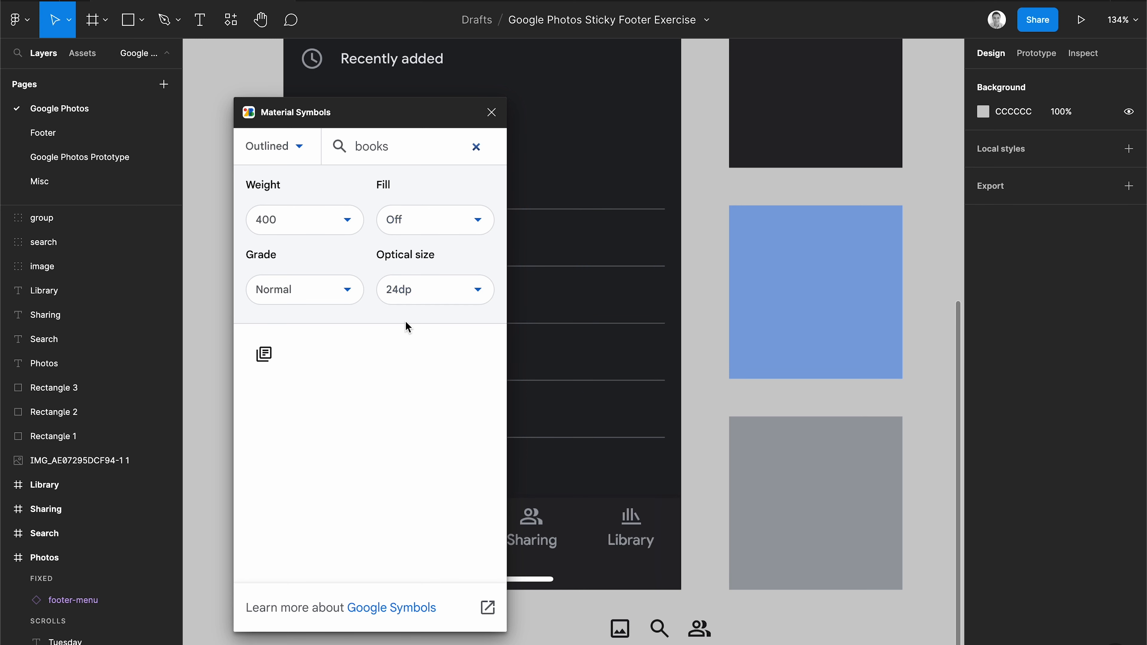
left_click_drag(264, 355, 747, 634)
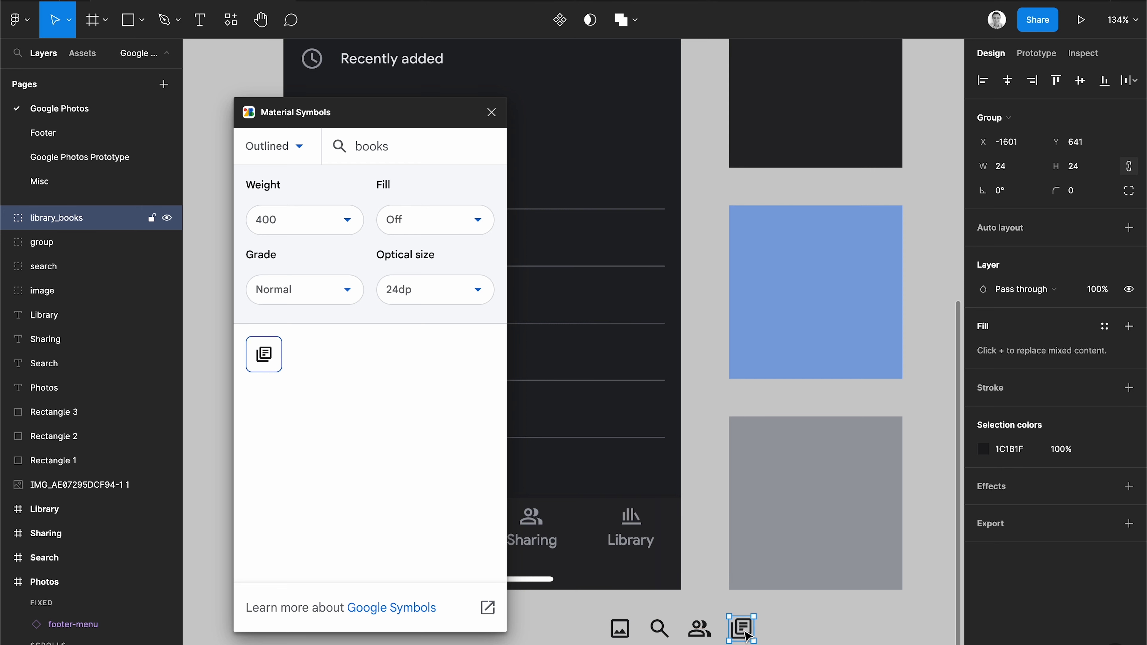
left_click(491, 112)
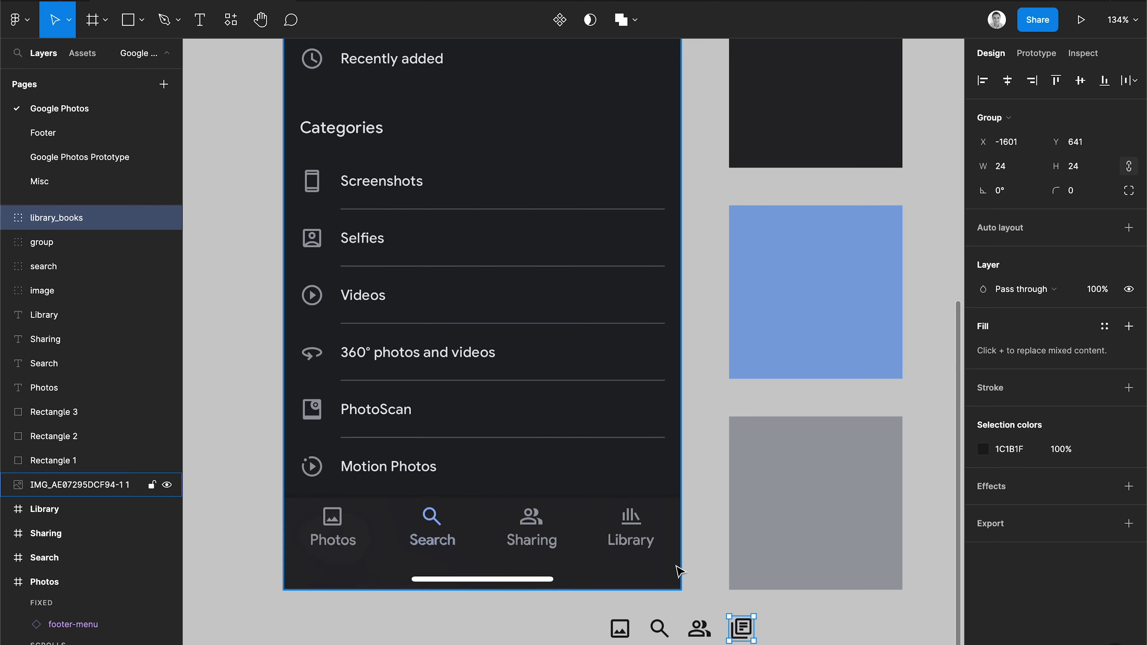
Recolor all four icons to 9B9EA5.
scroll(559, 478, "up", 10)
scroll(570, 462, "down", 2)
left_click_drag(906, 554, 435, 364)
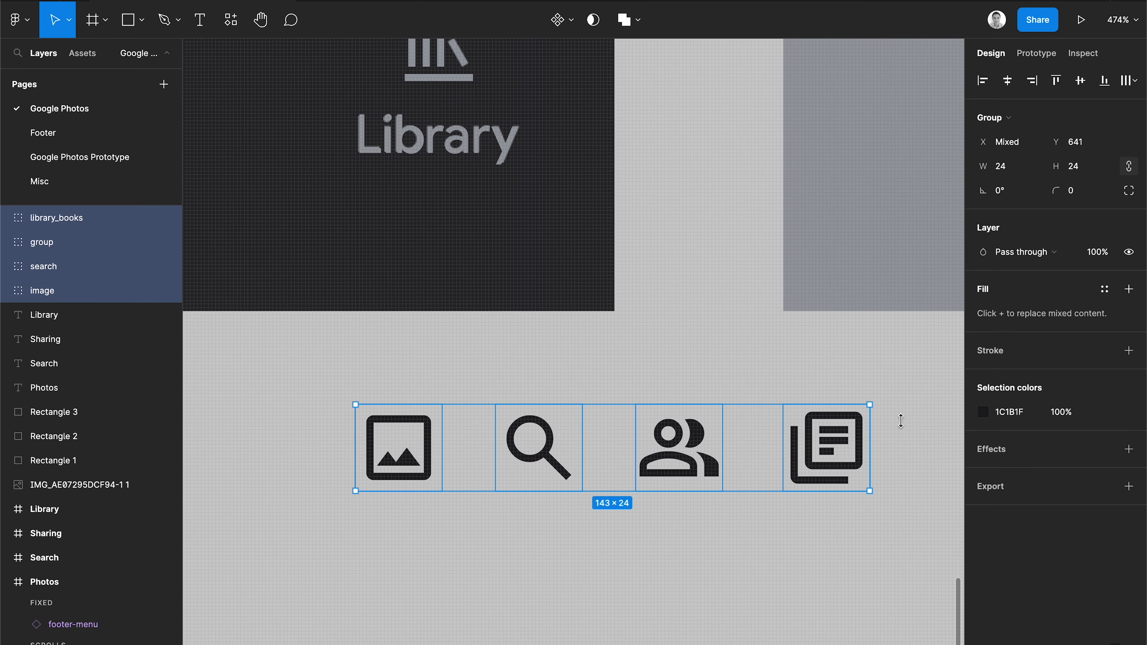
left_click(982, 412)
left_click(804, 521)
left_click(892, 111)
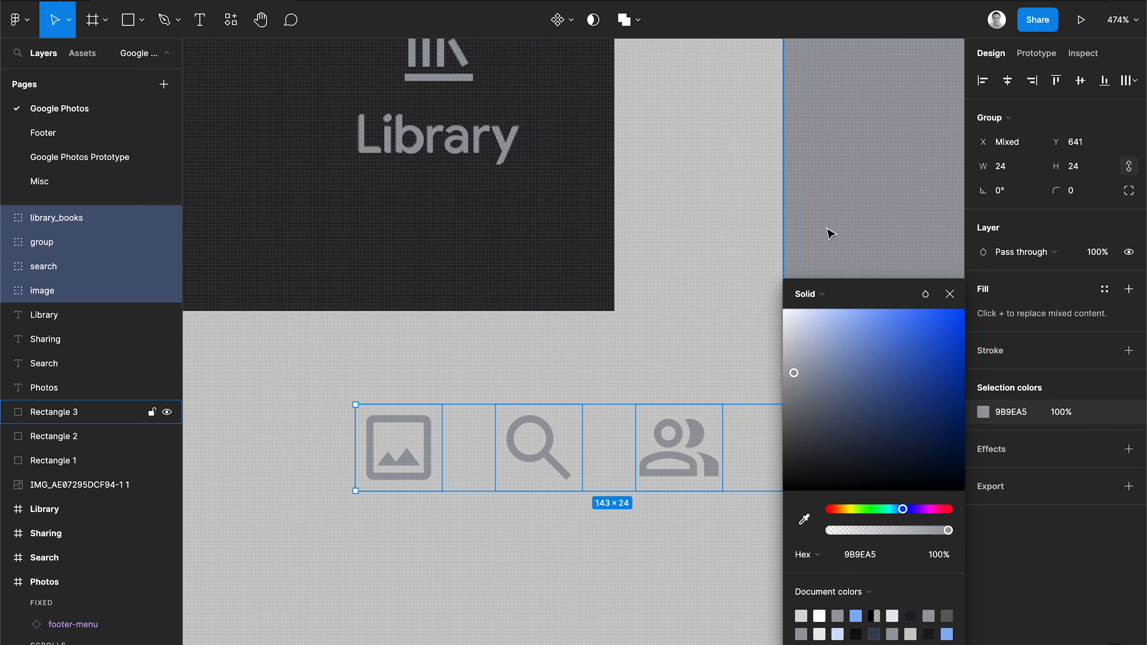
left_click(650, 344)
Move each icon above its matching label in the phone's footer navigation.
scroll(468, 371, "down", 5)
left_click_drag(663, 456, 246, 316)
left_click_drag(713, 473, 399, 315)
left_click_drag(771, 473, 532, 315)
left_click_drag(832, 474, 677, 315)
key("Left")
key("Right")
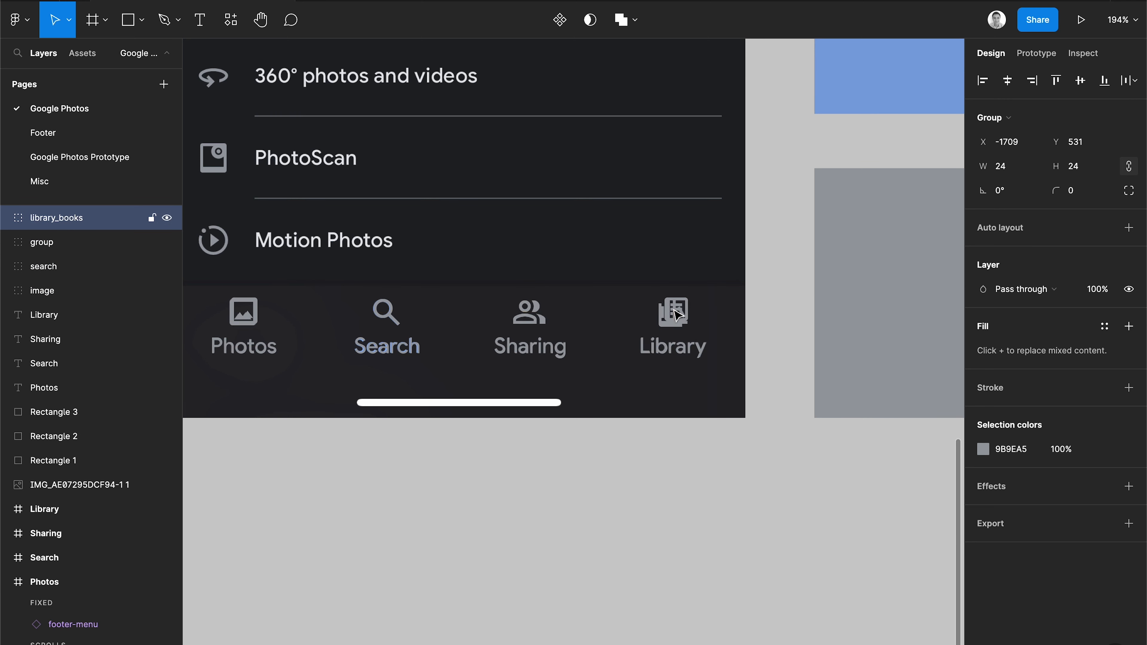
left_click(248, 315)
key("Left")
key("Down")
left_click(327, 493)
Wrap the image icon and the Photos label in a vertical auto layout frame.
scroll(568, 484, "left", 5)
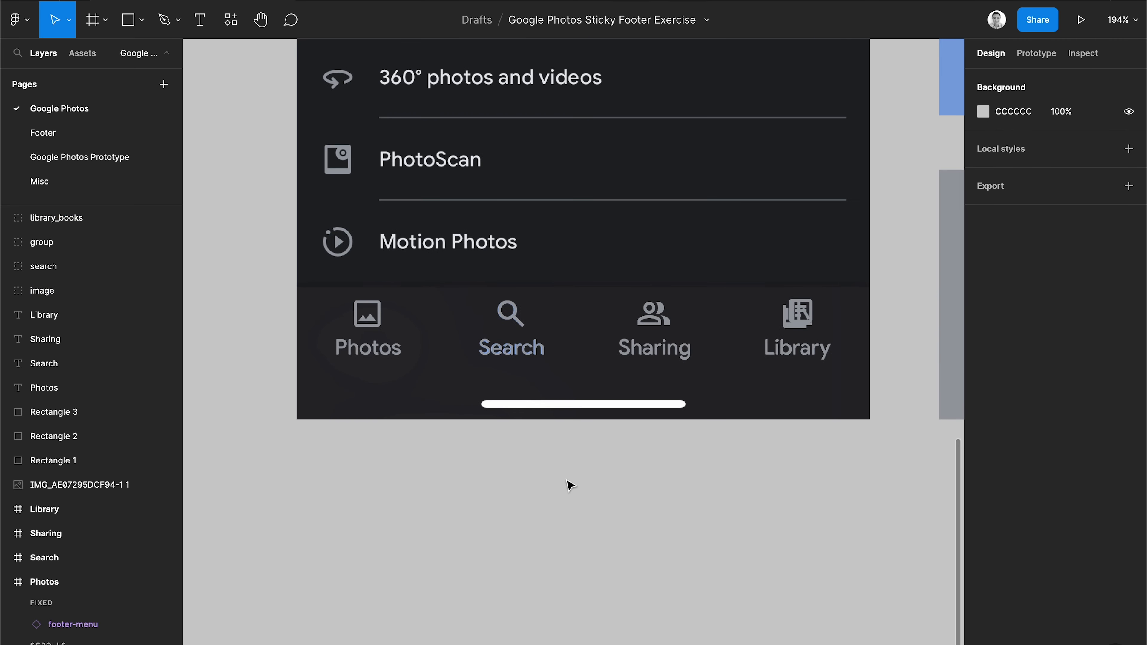
scroll(573, 483, "up", 2)
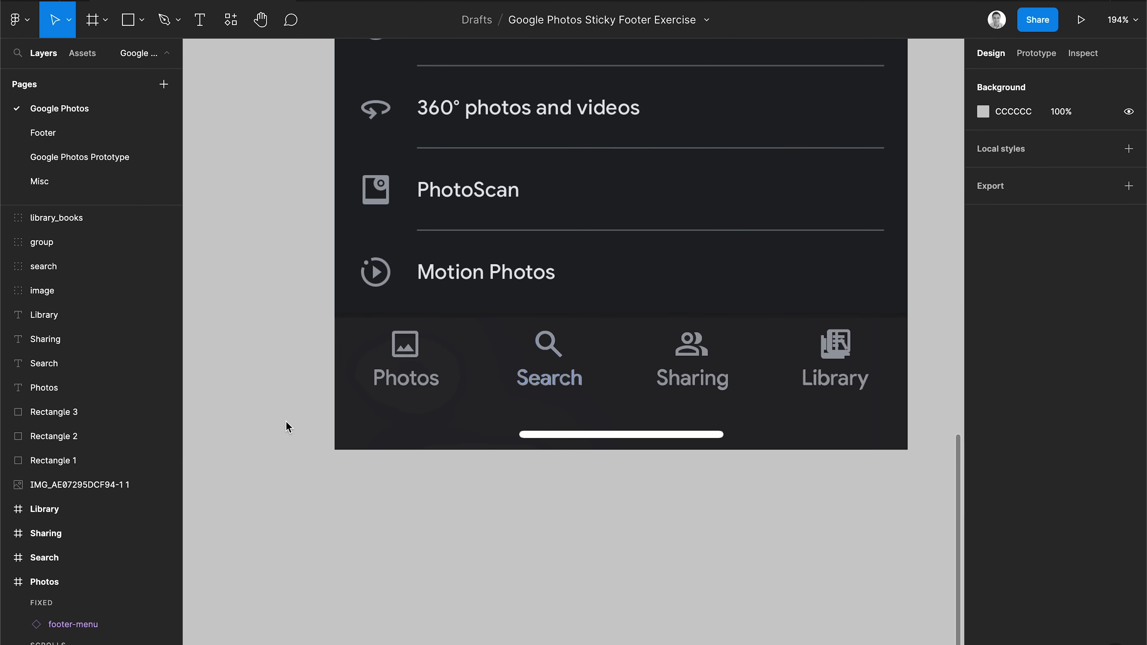
left_click(409, 350)
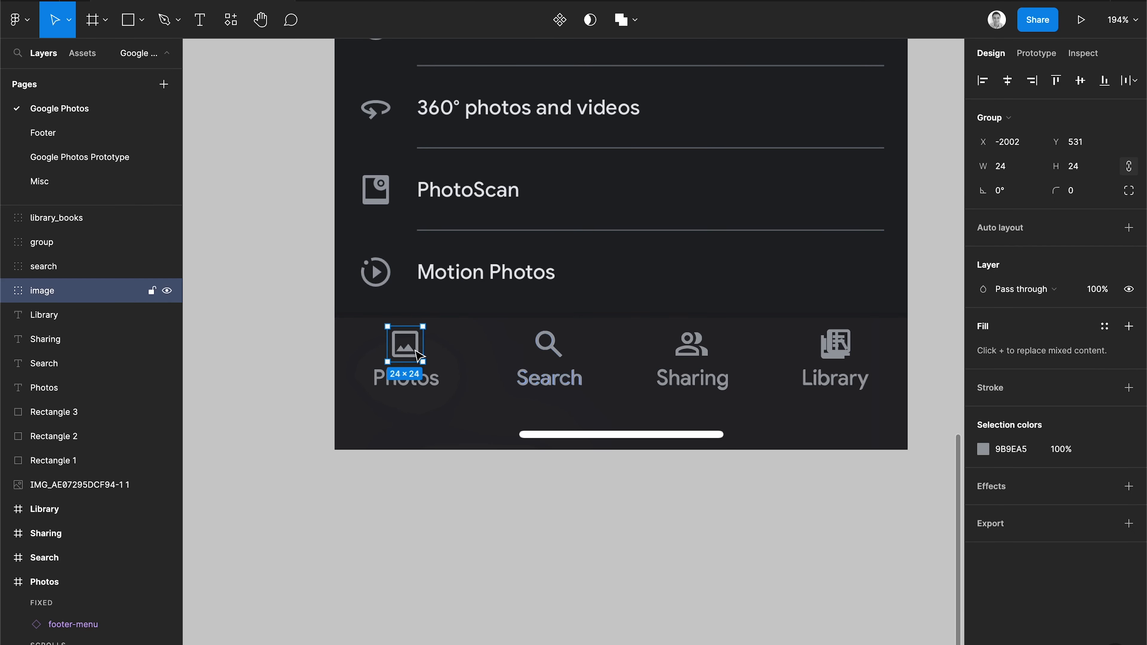
left_click(428, 387, "shift")
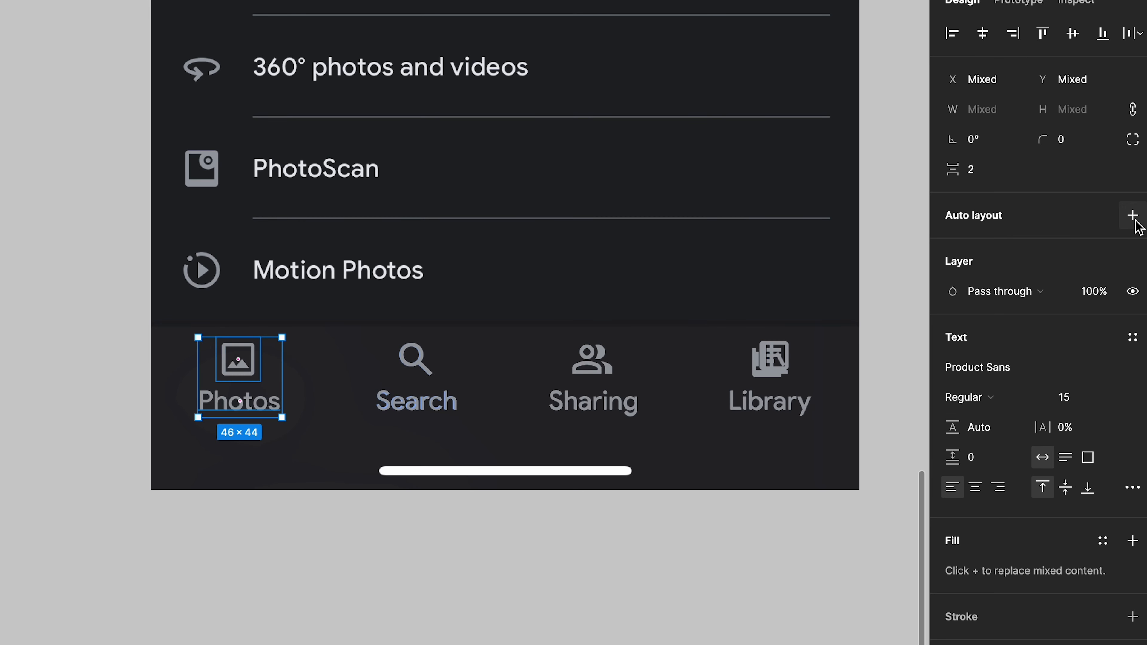
left_click(1133, 216)
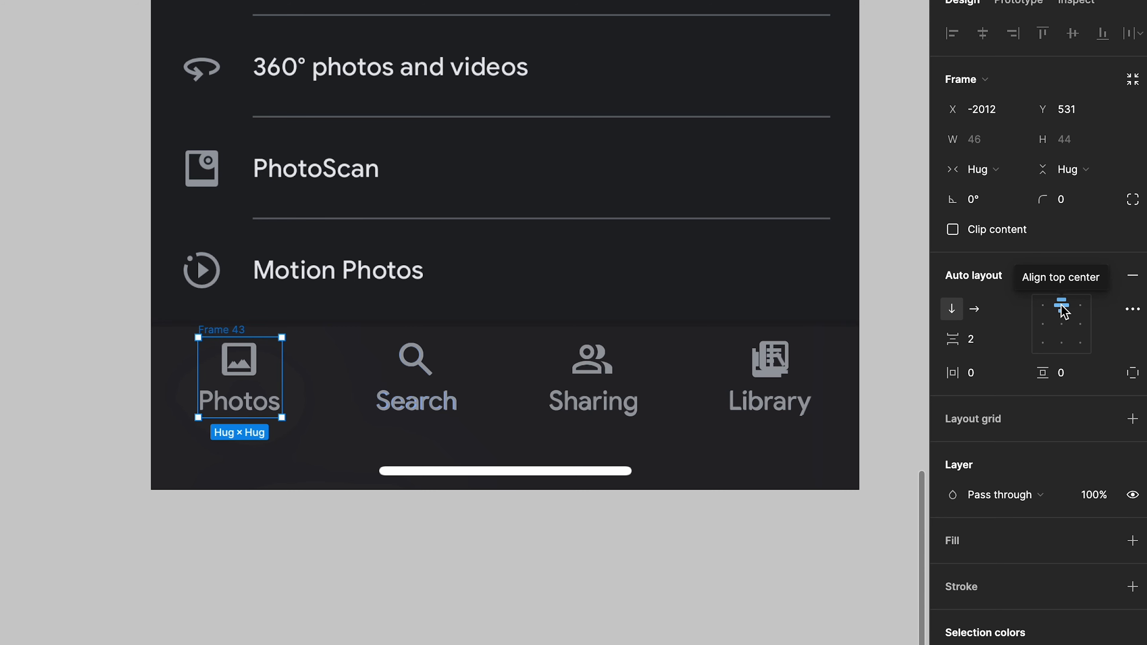
Wrap the search, group and library icons with their labels in vertical auto layout frames.
left_click(416, 359)
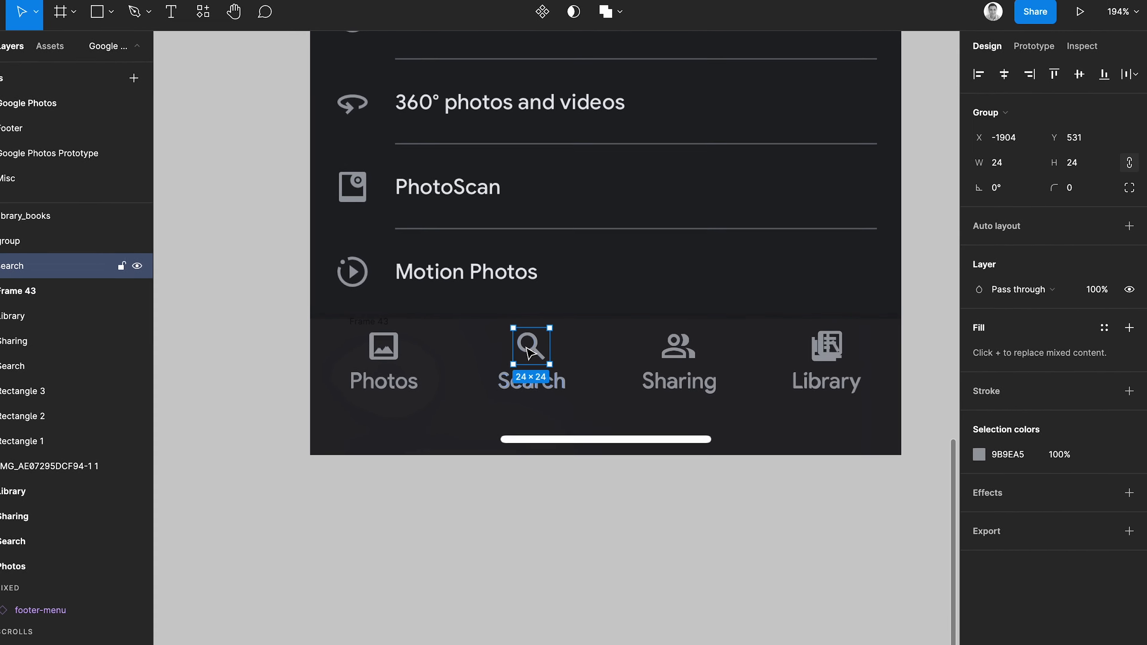
left_click(558, 392, "shift")
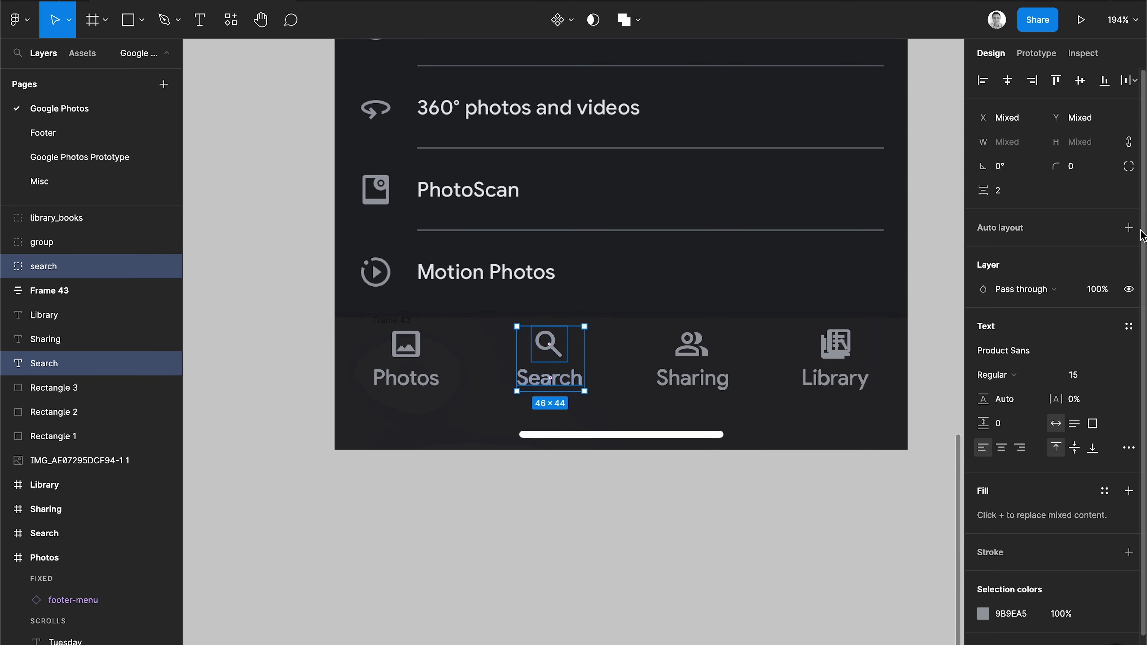
left_click(1128, 228)
left_click(699, 348)
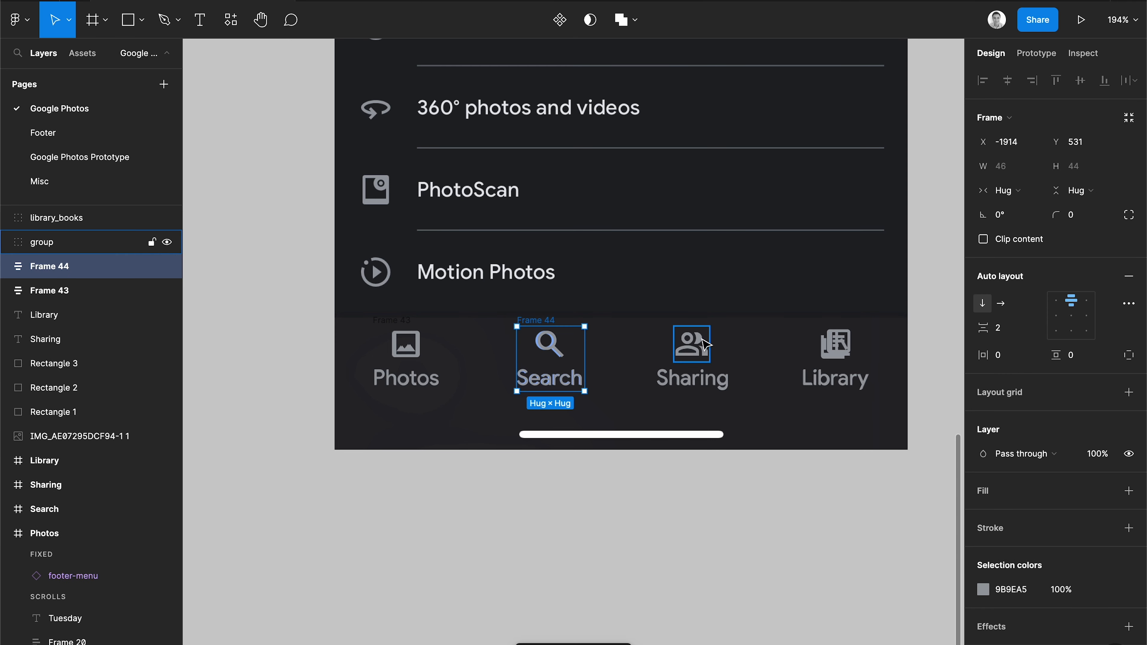
left_click(722, 382, "shift")
left_click(1128, 228)
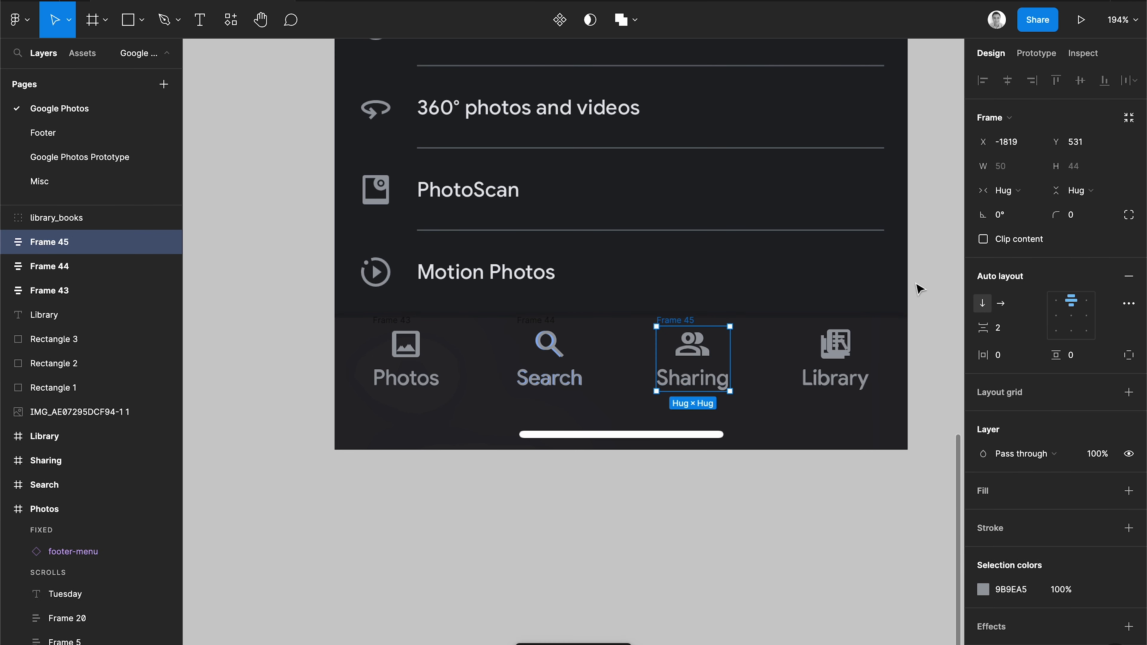
left_click(836, 352)
left_click(835, 381, "shift")
left_click(1128, 228)
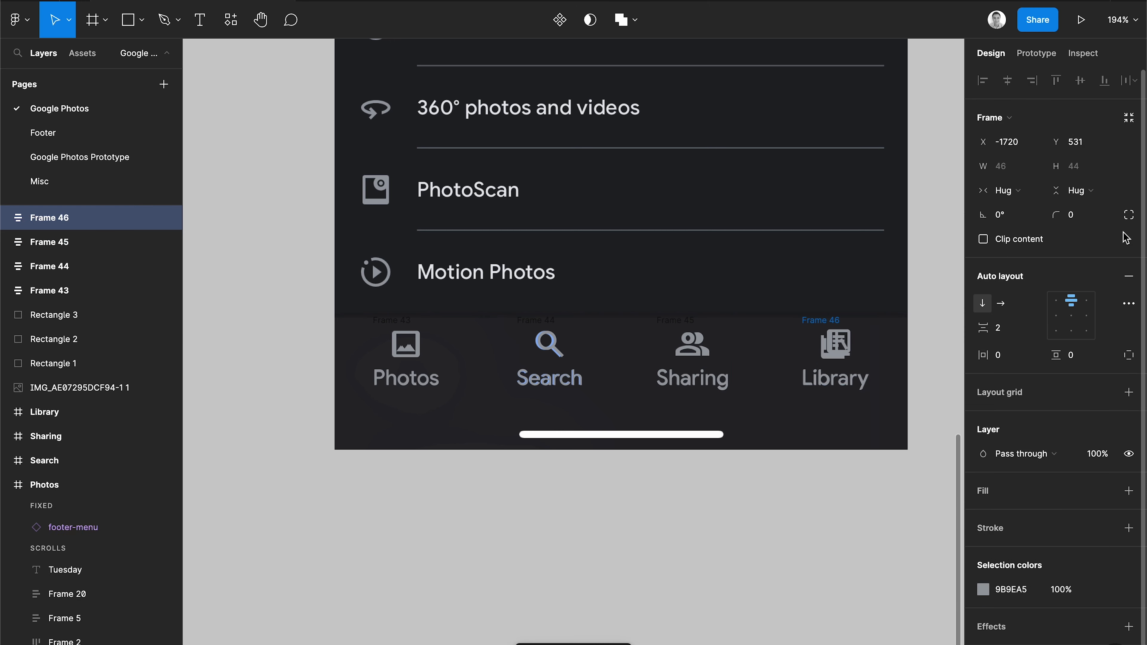
Rename the four auto layout frames Photos, Search, Sharing and Library.
left_click(385, 318)
type("Photos")
key("Return")
double_click(550, 344)
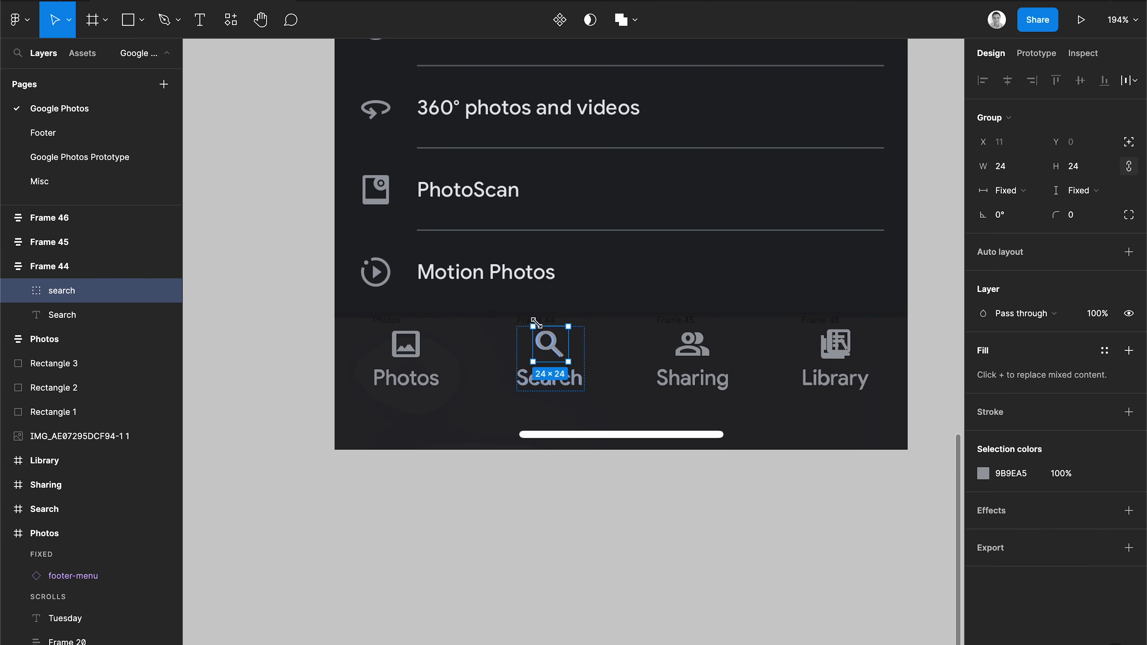
left_click(470, 321)
left_click(550, 361)
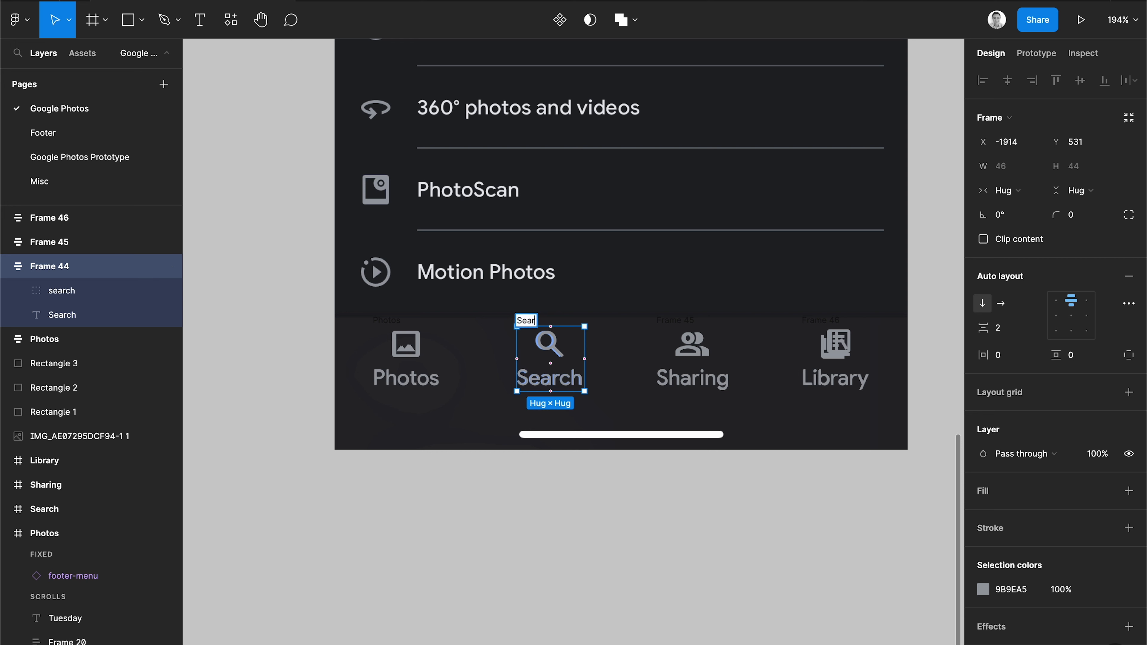
double_click(689, 321)
type("Sharing")
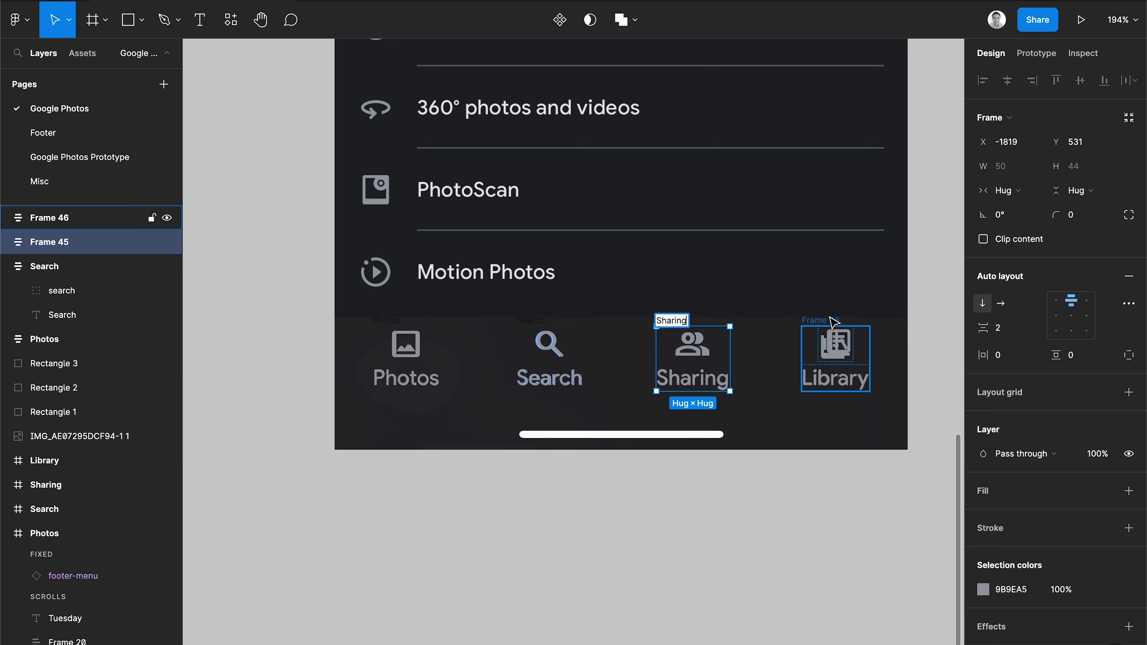
double_click(831, 321)
type("Library")
key("Return")
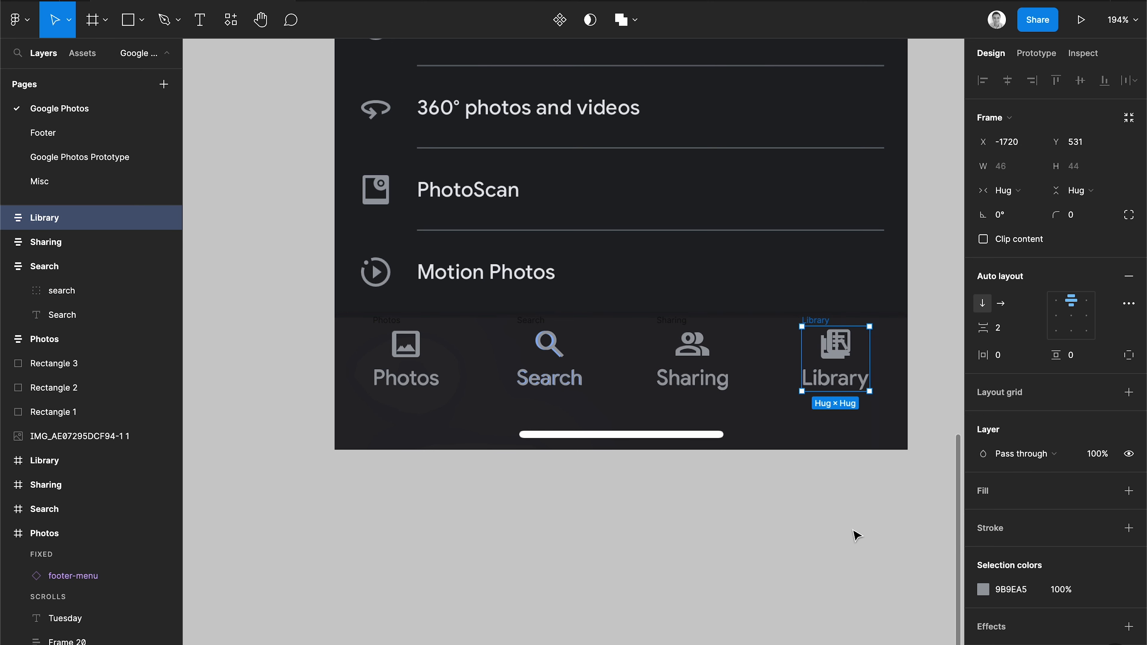
left_click(856, 533)
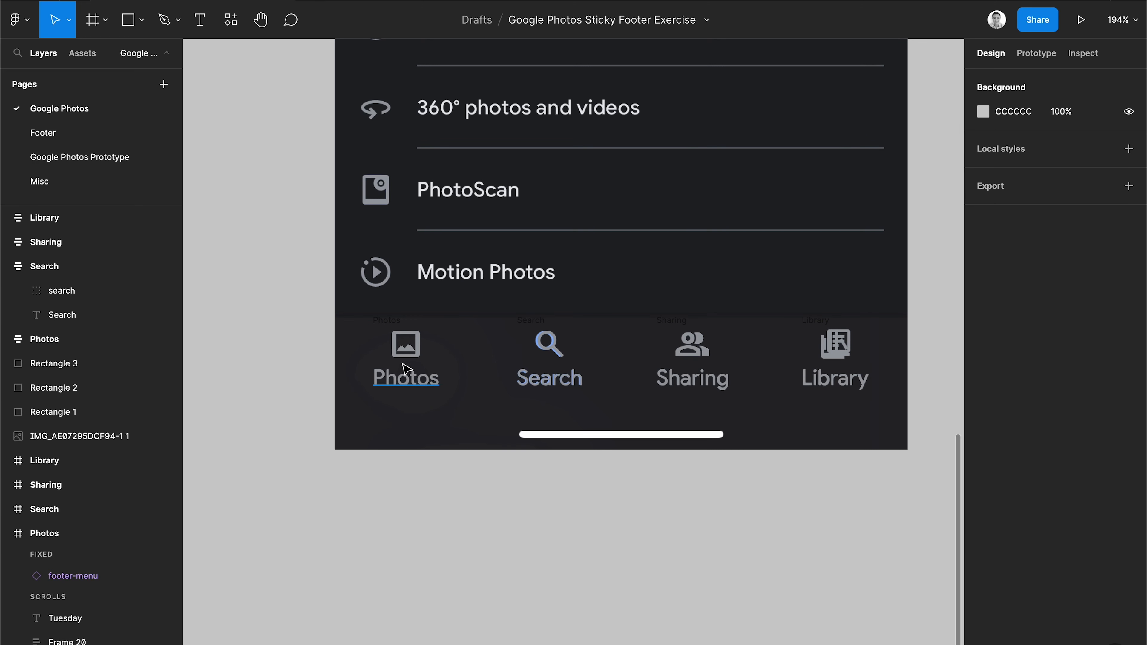
Duplicate the four navigation frames below the phone mockup.
double_click(405, 374)
left_click(406, 343)
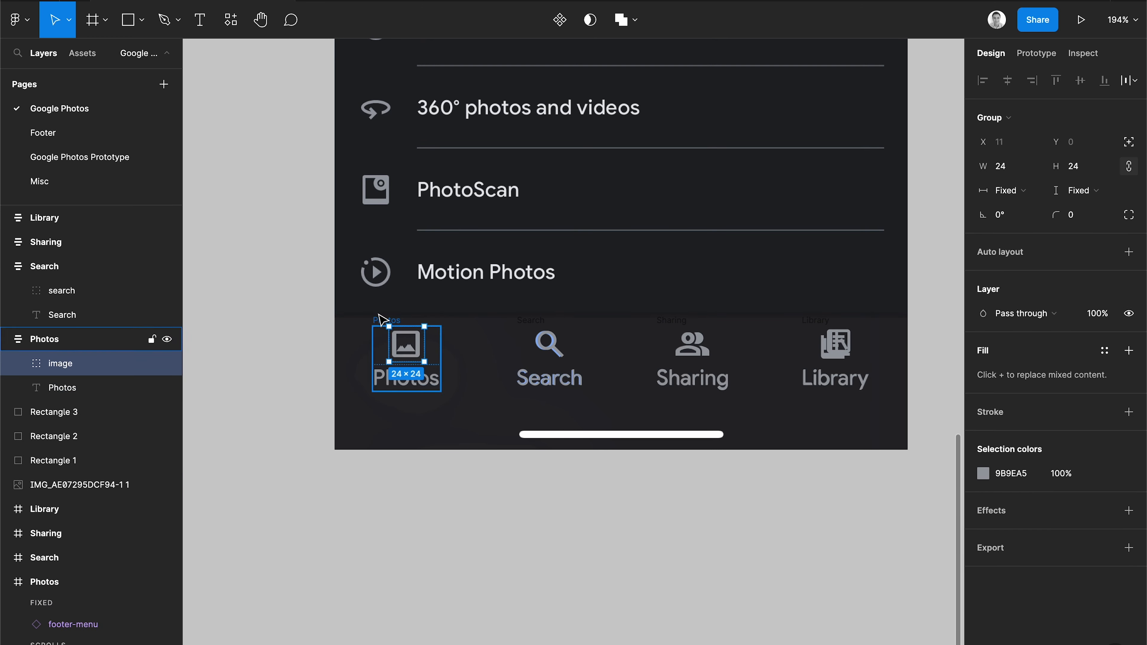
key("Escape")
left_click(529, 325, "shift")
left_click(672, 323, "shift")
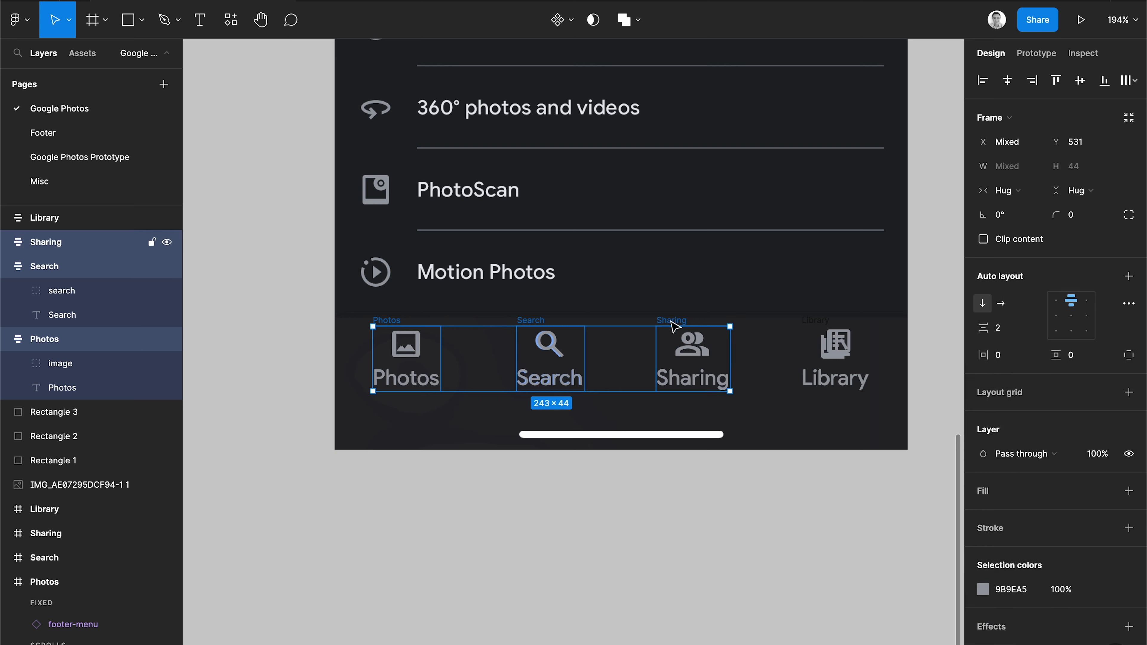
left_click(817, 322, "shift")
key("alt")
left_click_drag(826, 351, 825, 518)
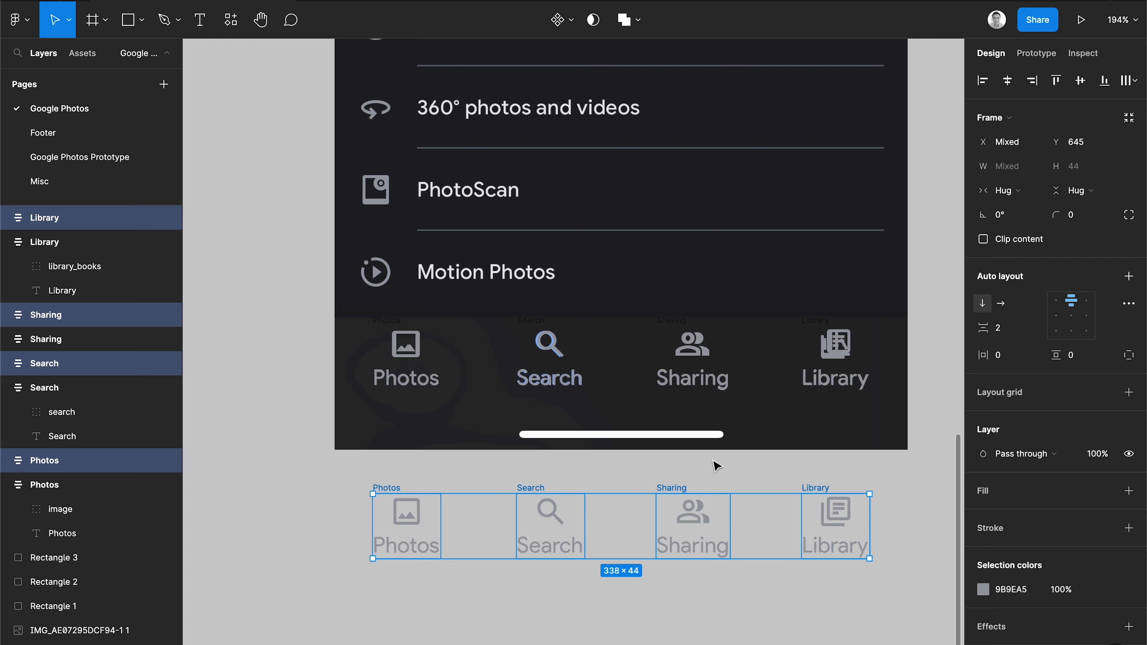
Reopen Material Symbols and set the duplicated image icon's fill to On.
left_click(261, 398)
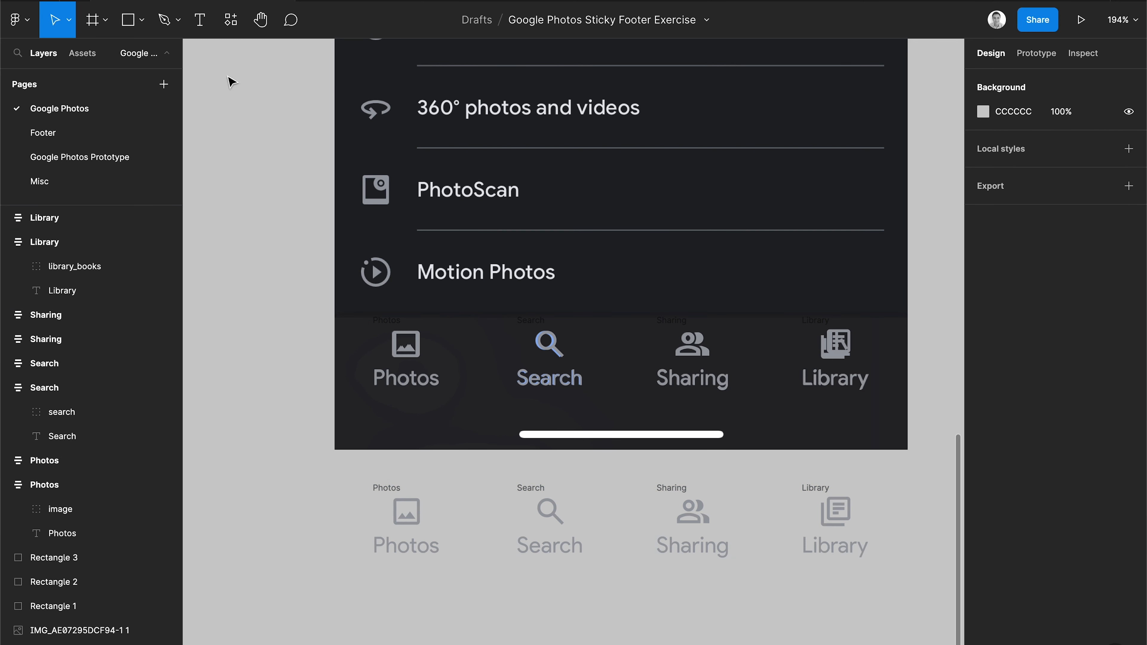
left_click(230, 20)
mouse_move(333, 156)
left_click(429, 159)
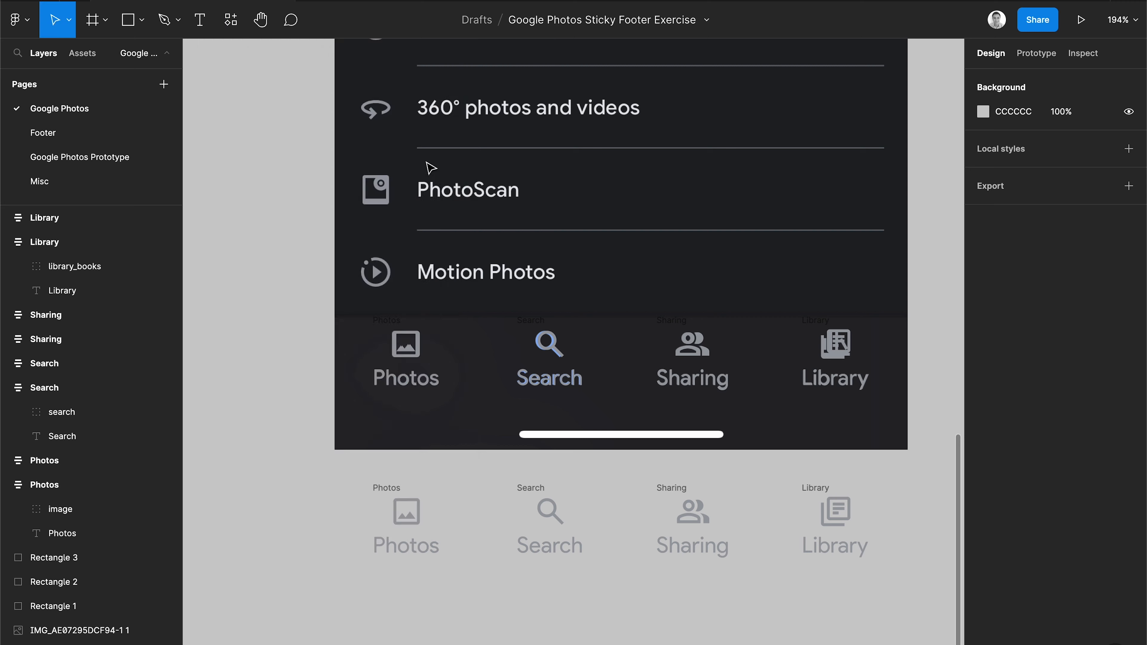
left_click_drag(452, 120, 312, 108)
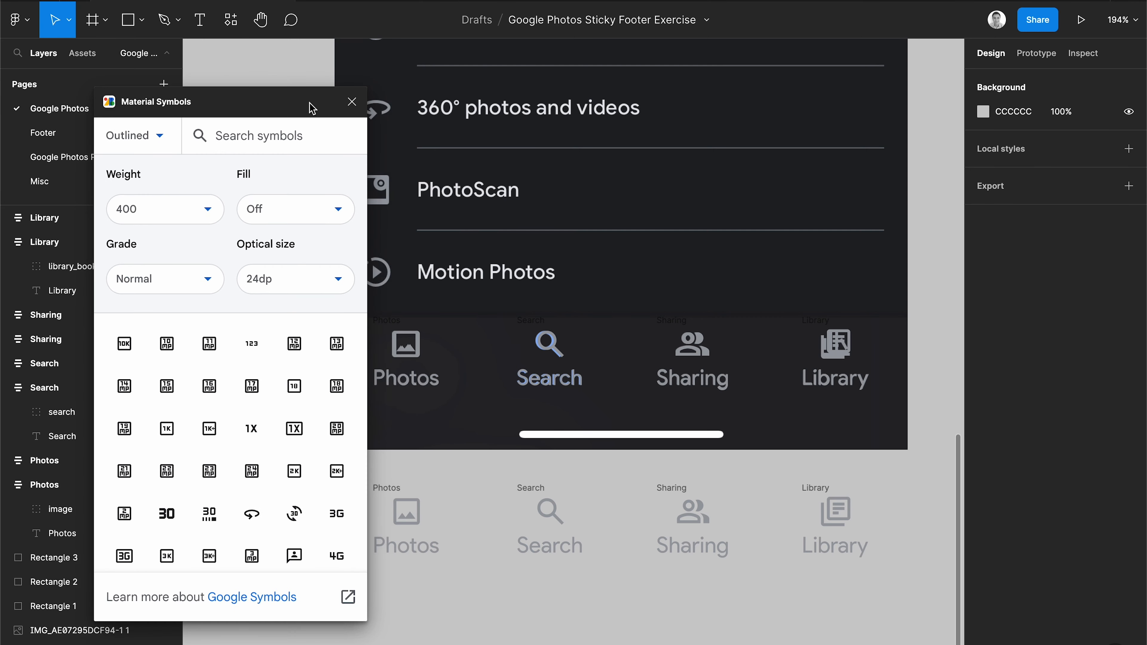
scroll(566, 302, "down", 4)
scroll(565, 303, "left", 5)
scroll(566, 303, "down", 3)
scroll(586, 414, "up", 5)
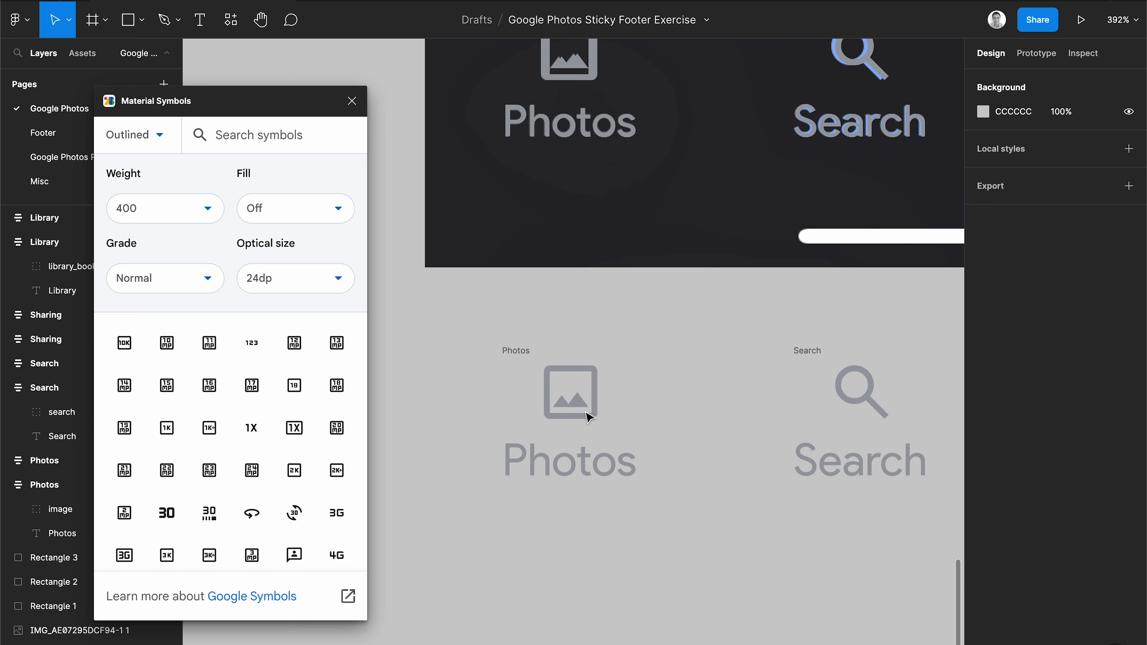
left_click(586, 414)
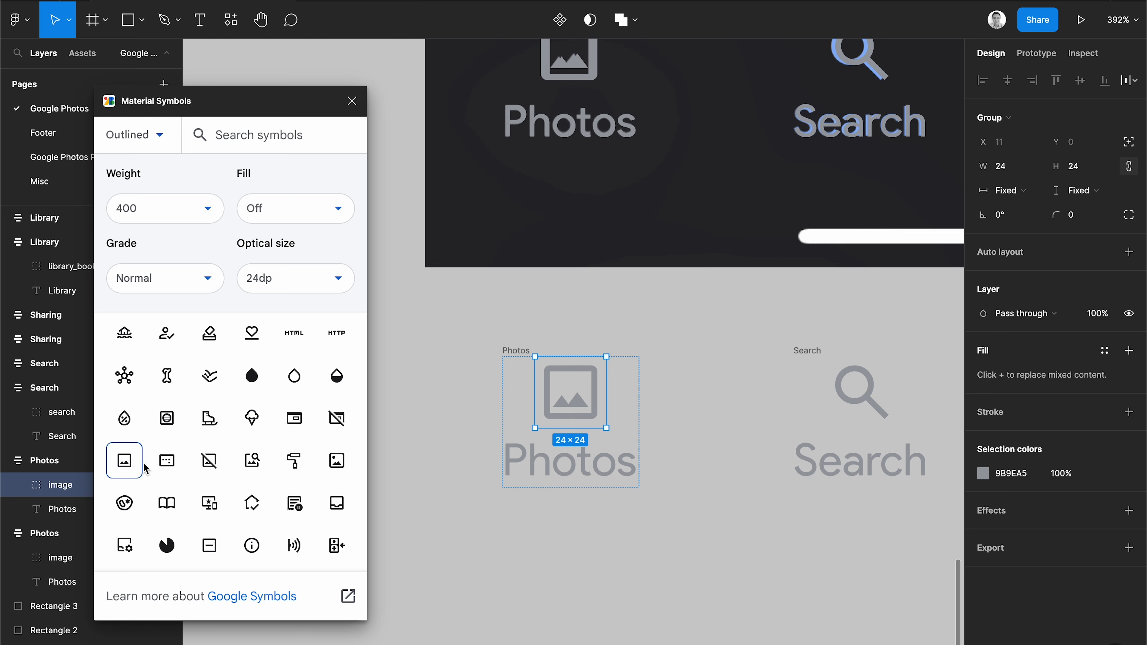
left_click(305, 212)
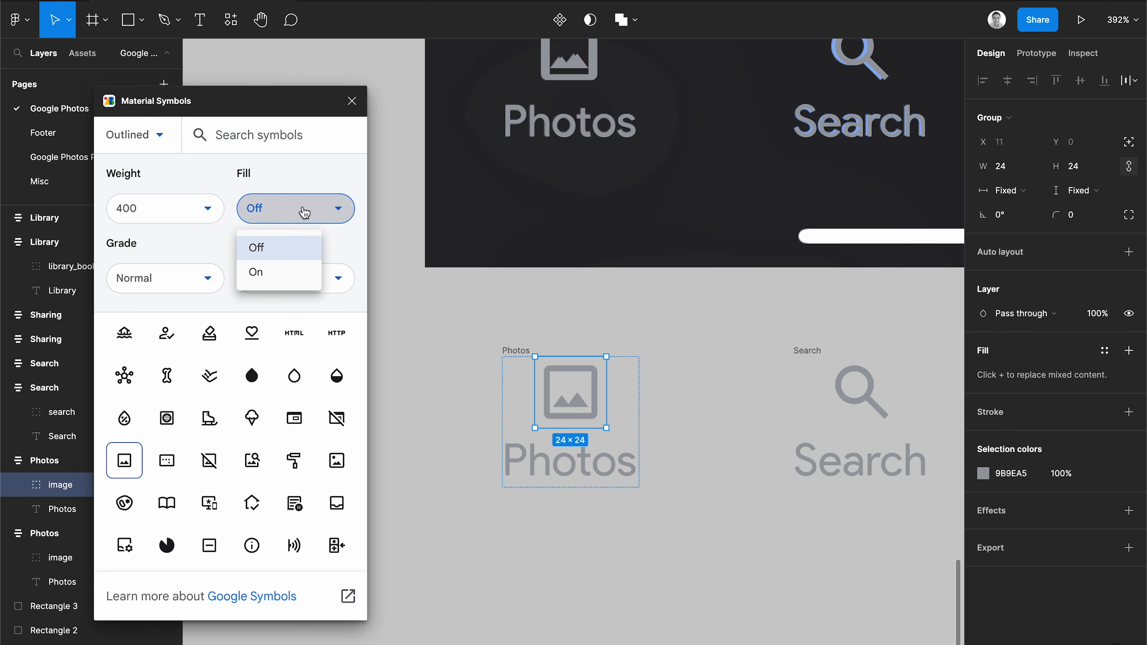
left_click(267, 273)
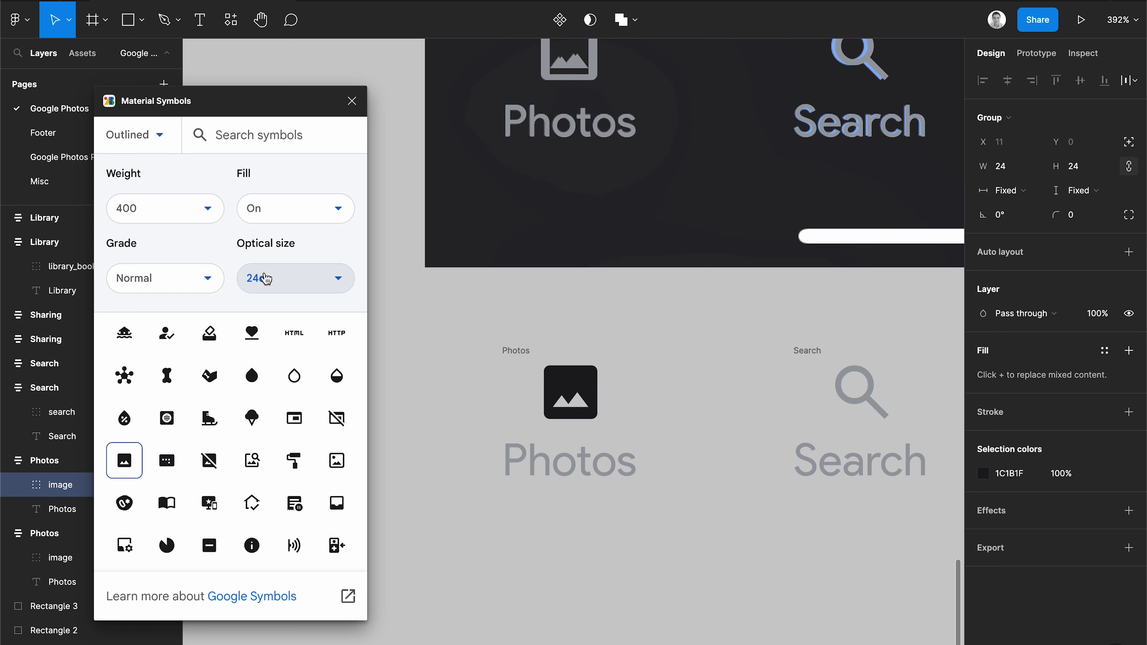
Set the duplicated search icon's fill to On.
scroll(751, 402, "right", 5)
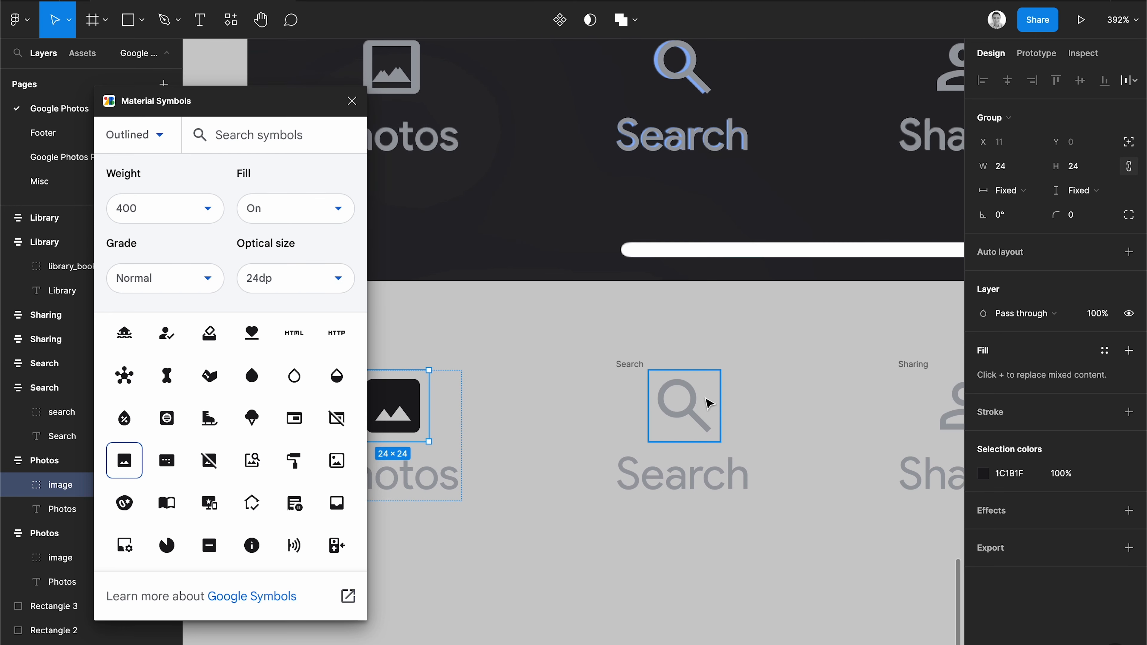
left_click(684, 405)
left_click(295, 208)
left_click(267, 272)
Set the fill of the duplicated group and library icons to On.
scroll(813, 390, "right", 7)
left_click(661, 374)
left_click(321, 217)
left_click(266, 273)
left_click(785, 391)
scroll(786, 391, "right", 5)
left_click(732, 377)
left_click(296, 210)
left_click(270, 274)
left_click(627, 415)
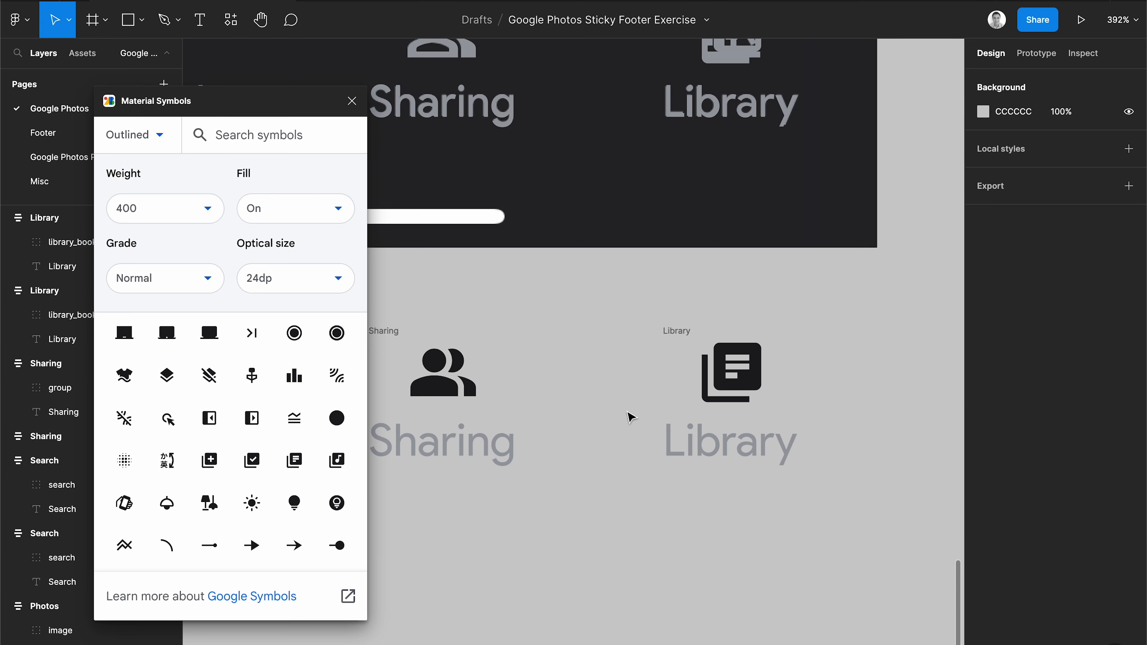
Select the four duplicated navigation frames and recolor their dark icon color to the sampled blue 7FA3DF.
scroll(627, 415, "down", 5)
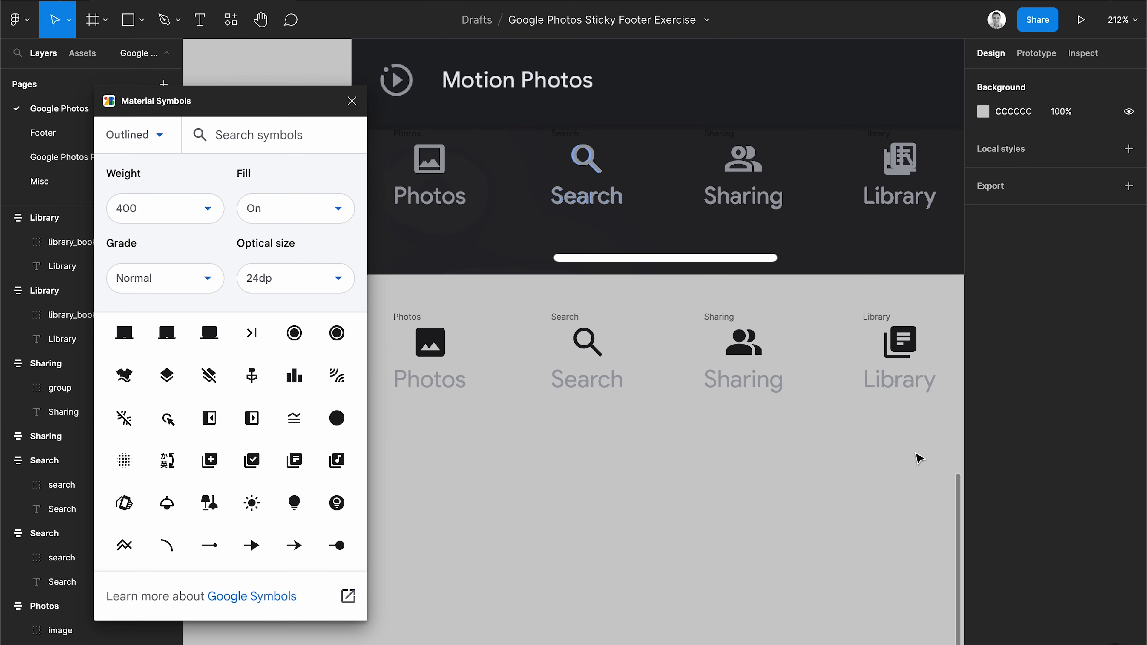
left_click_drag(942, 447, 396, 307)
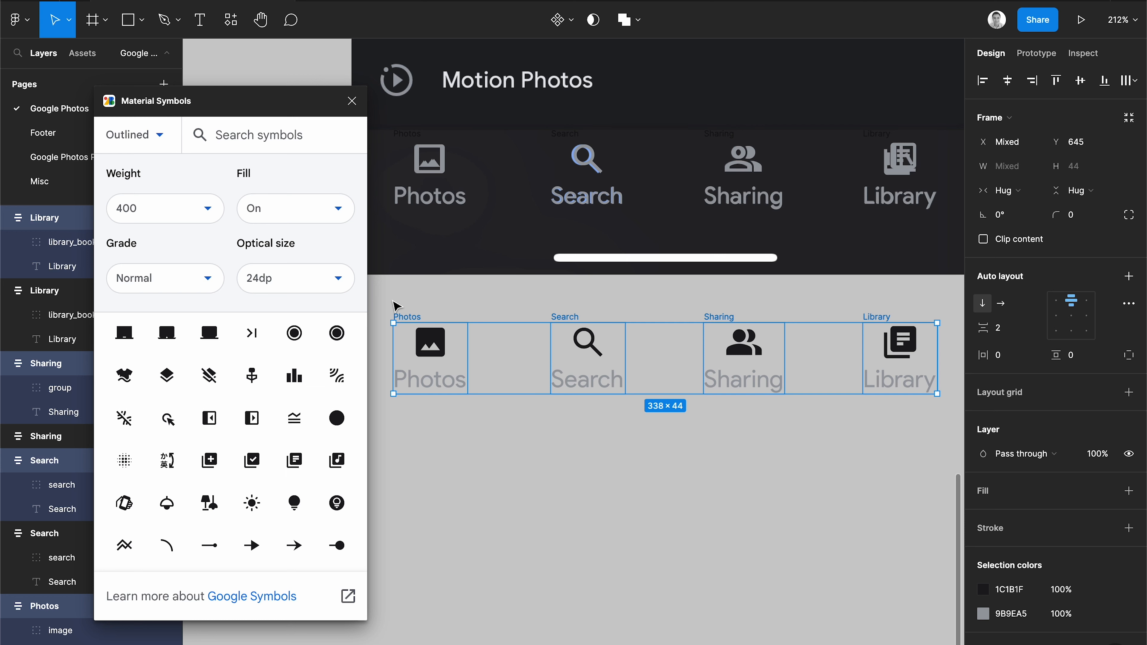
scroll(993, 583, "down", 2)
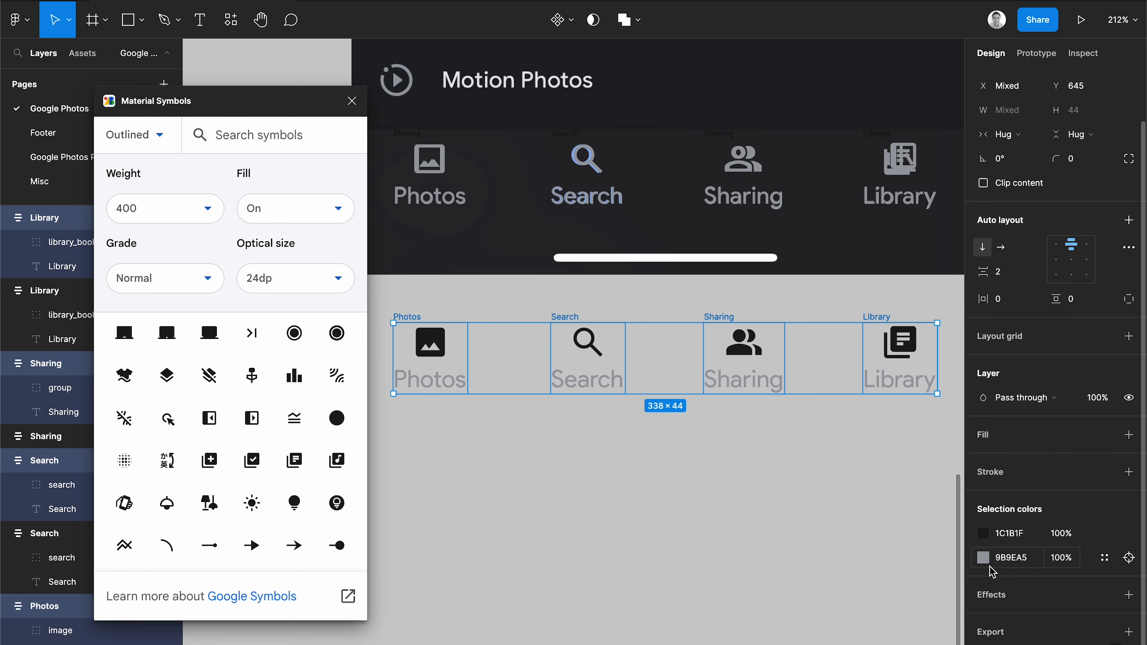
scroll(926, 540, "right", 6)
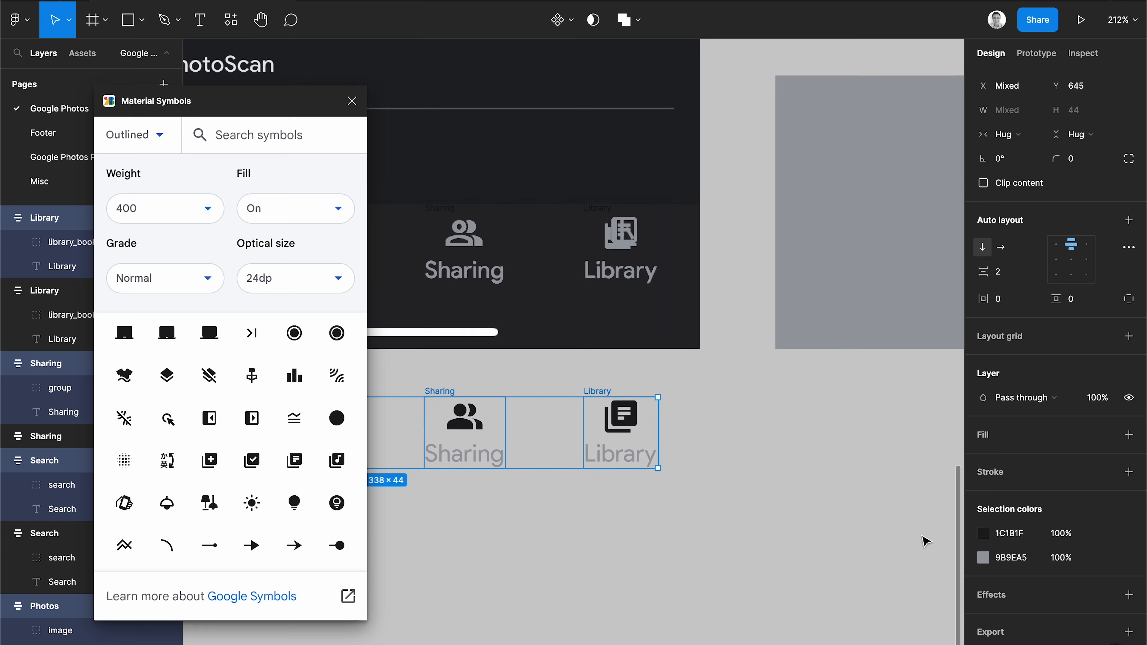
scroll(924, 540, "up", 3)
left_click(983, 533)
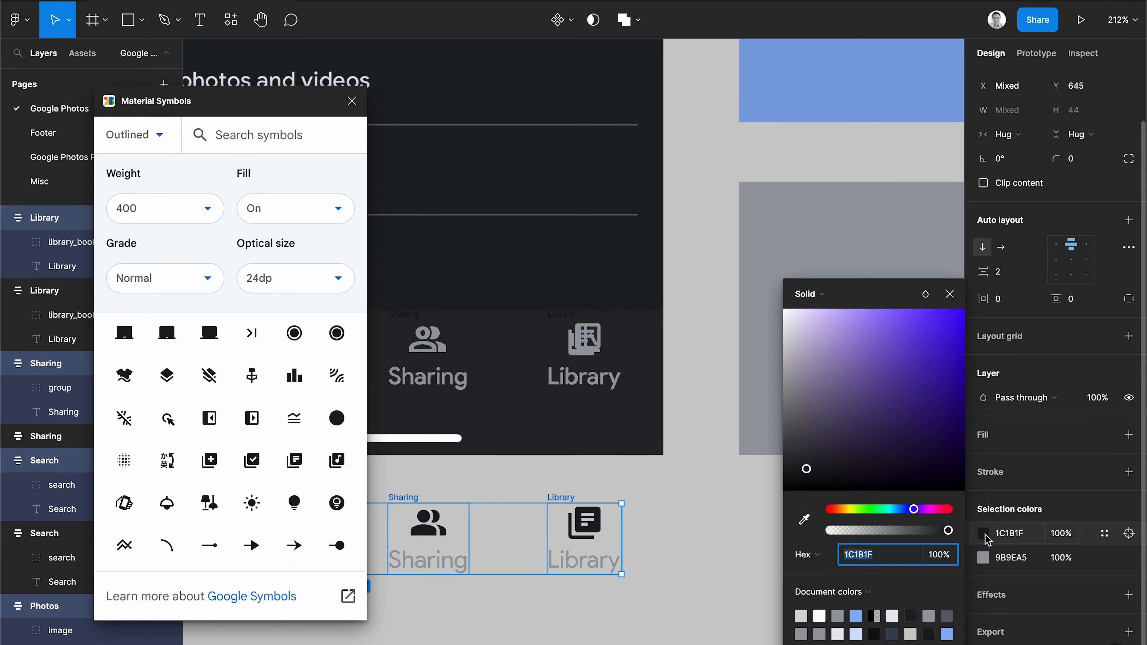
left_click(804, 521)
left_click(892, 104)
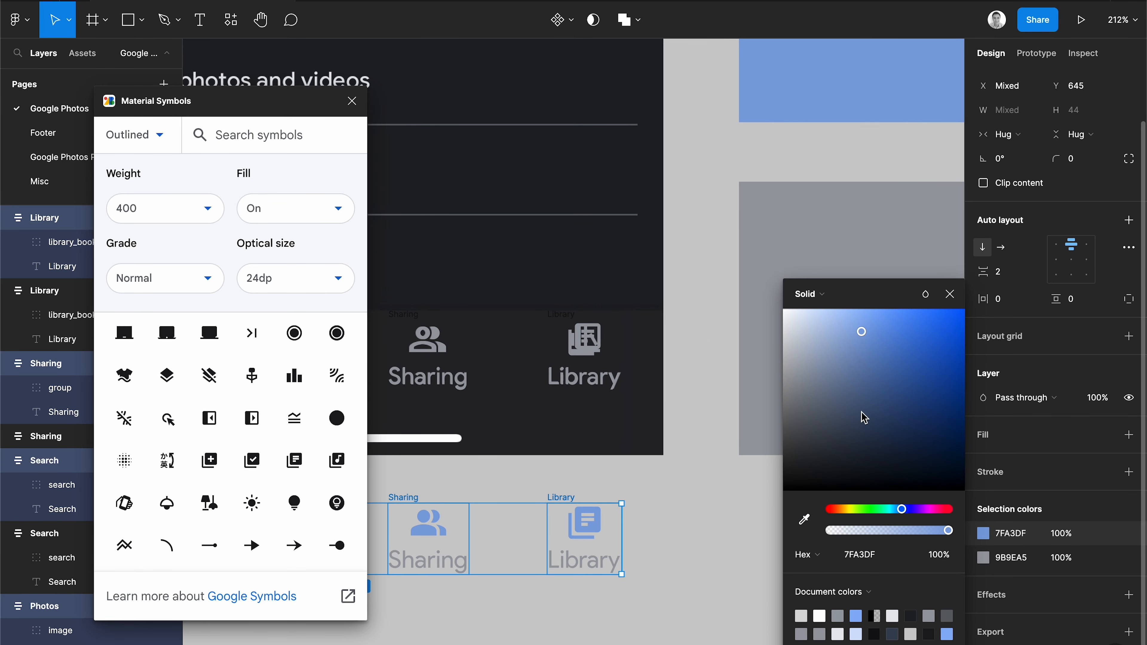
Recolor the duplicated frames' gray label color to the same 7FA3DF blue, then close the Material Symbols plugin.
left_click(984, 559)
left_click(804, 521)
left_click(799, 90)
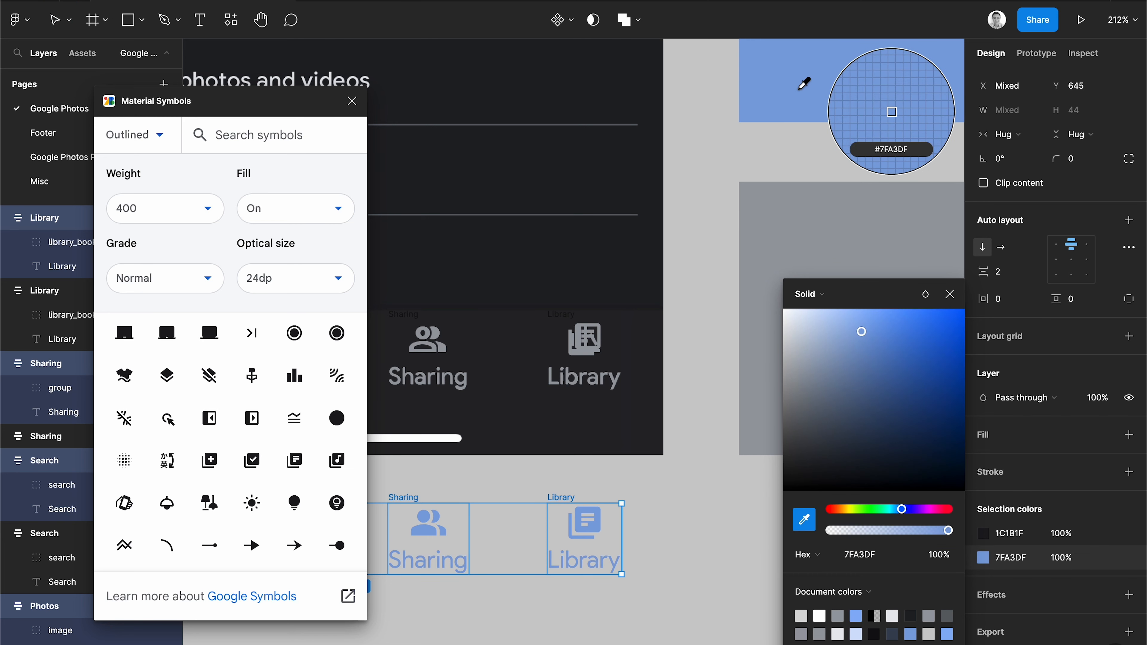
left_click(707, 497)
scroll(707, 497, "left", 1)
scroll(706, 497, "left", 6)
scroll(707, 497, "down", 3)
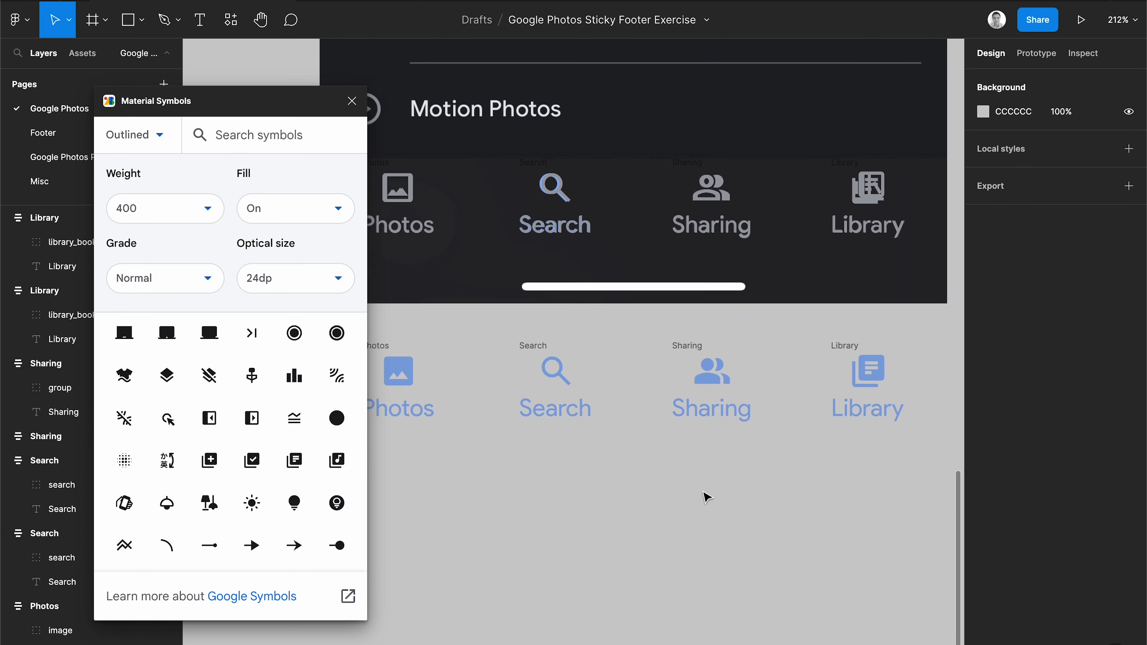
left_click(352, 102)
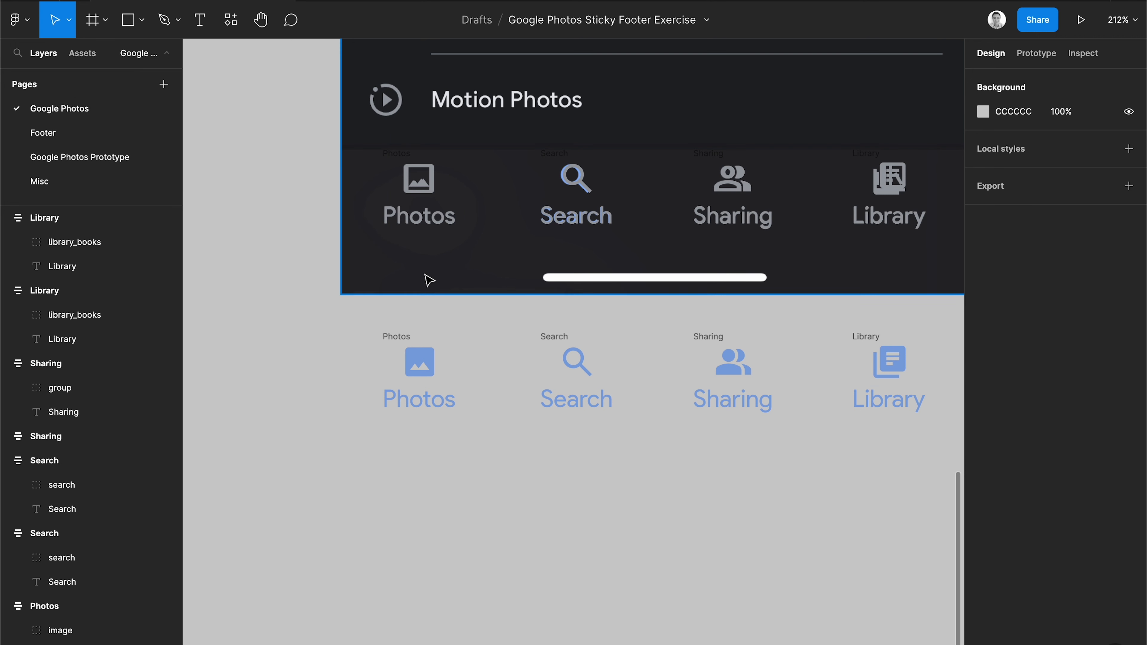
Select all eight navigation frames, original and blue, and open the component creation options.
scroll(428, 272, "up", 2)
scroll(427, 271, "right", 2)
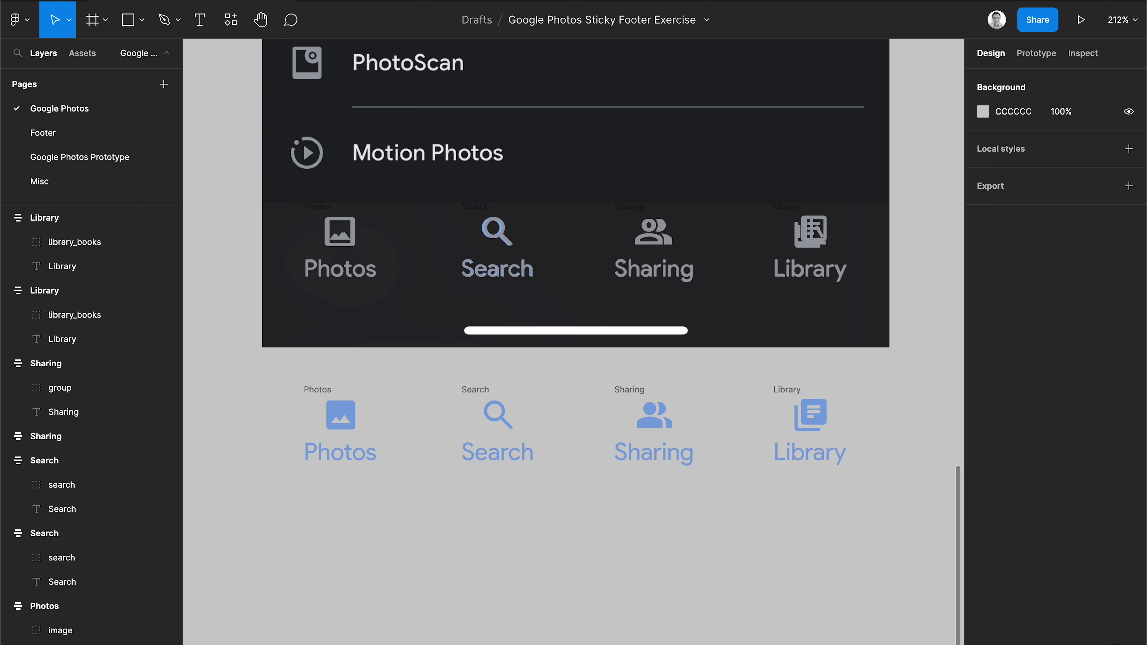
left_click(316, 214)
left_click(474, 212, "shift")
left_click(641, 206, "shift")
left_click(795, 212, "shift")
left_click(790, 391, "shift")
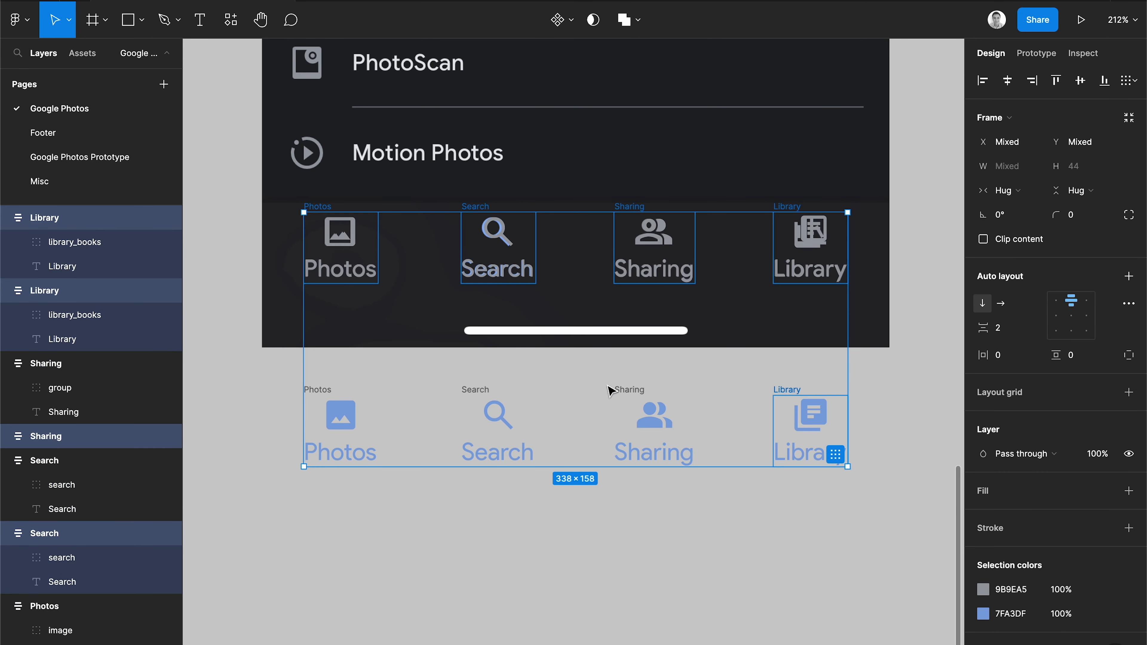
left_click(612, 390, "shift")
left_click(468, 391, "shift")
left_click(329, 394, "shift")
left_click(328, 394, "shift")
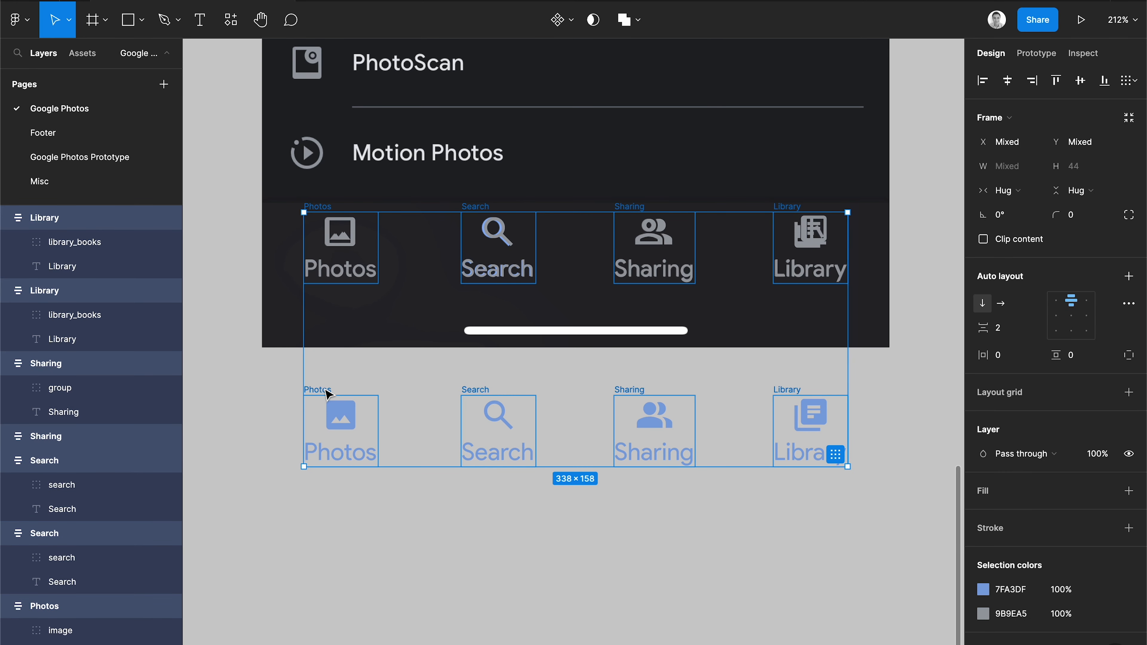
left_click(570, 20)
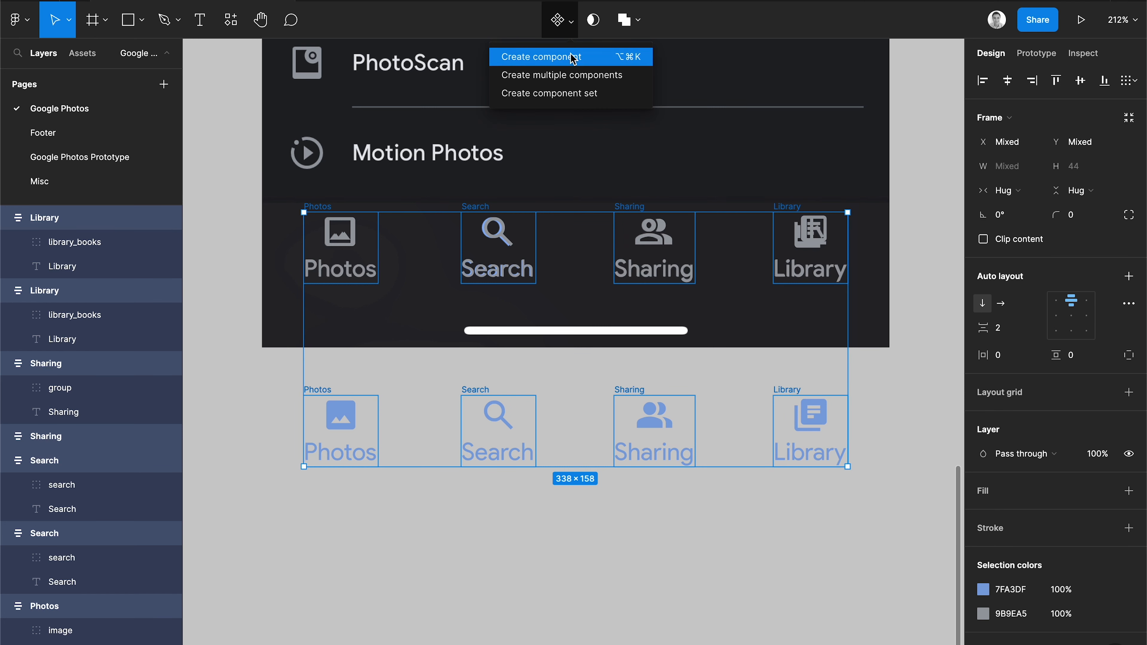
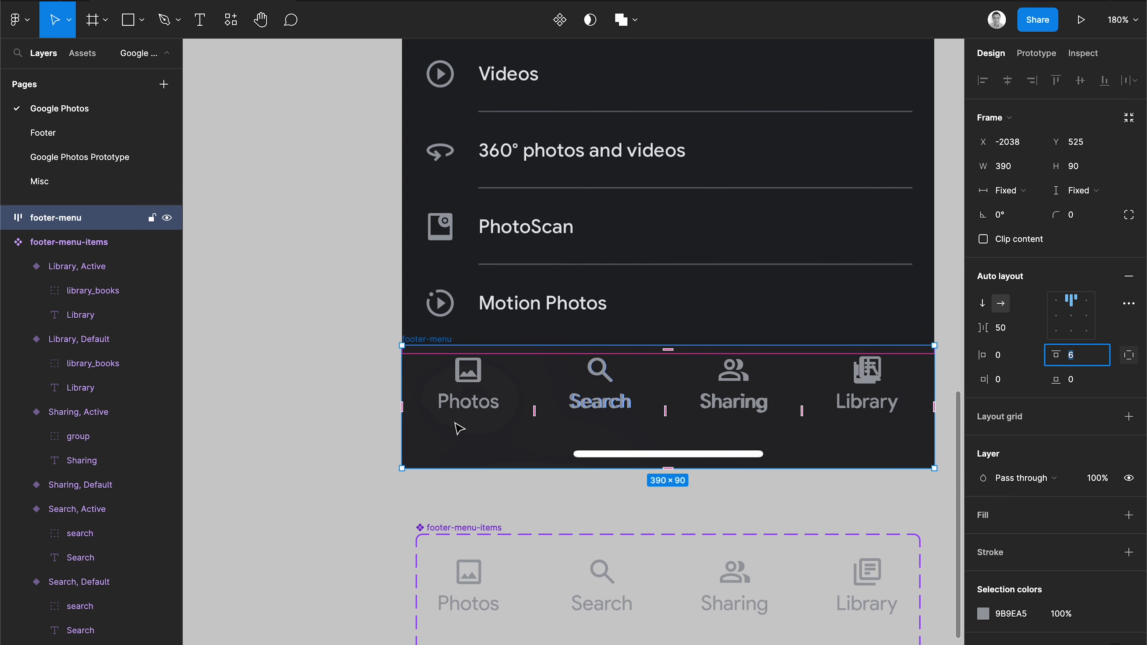
Add a fill to the footer-menu frame and set it to the dark 272729 sampled from the swatch rectangle.
left_click(310, 390)
left_click(445, 340)
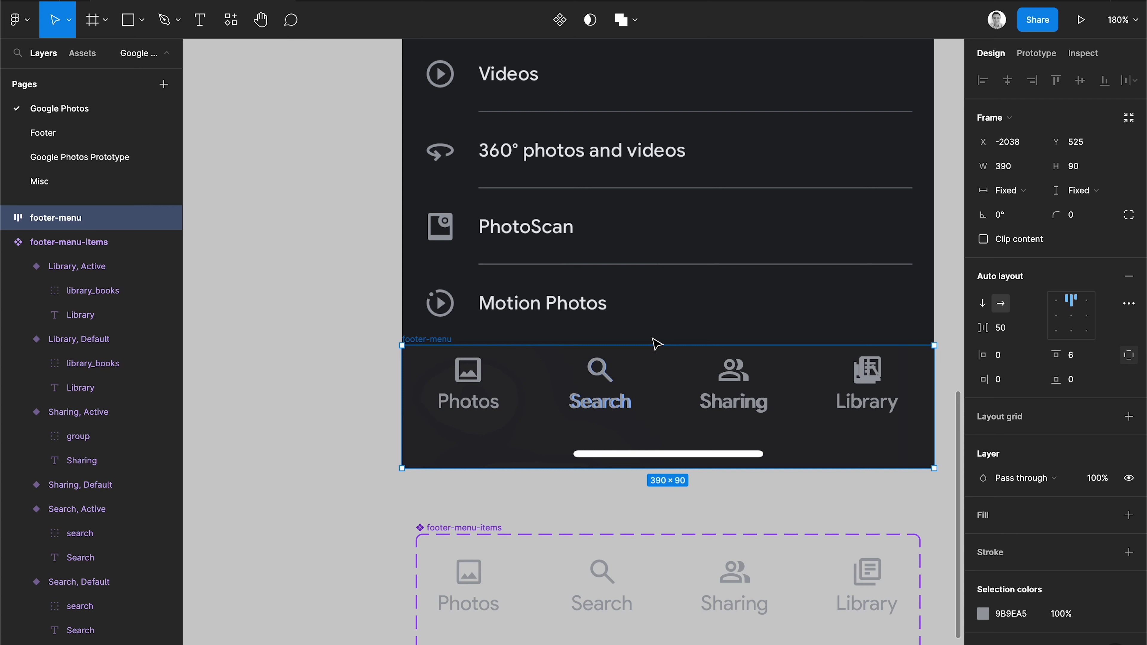
left_click(1128, 515)
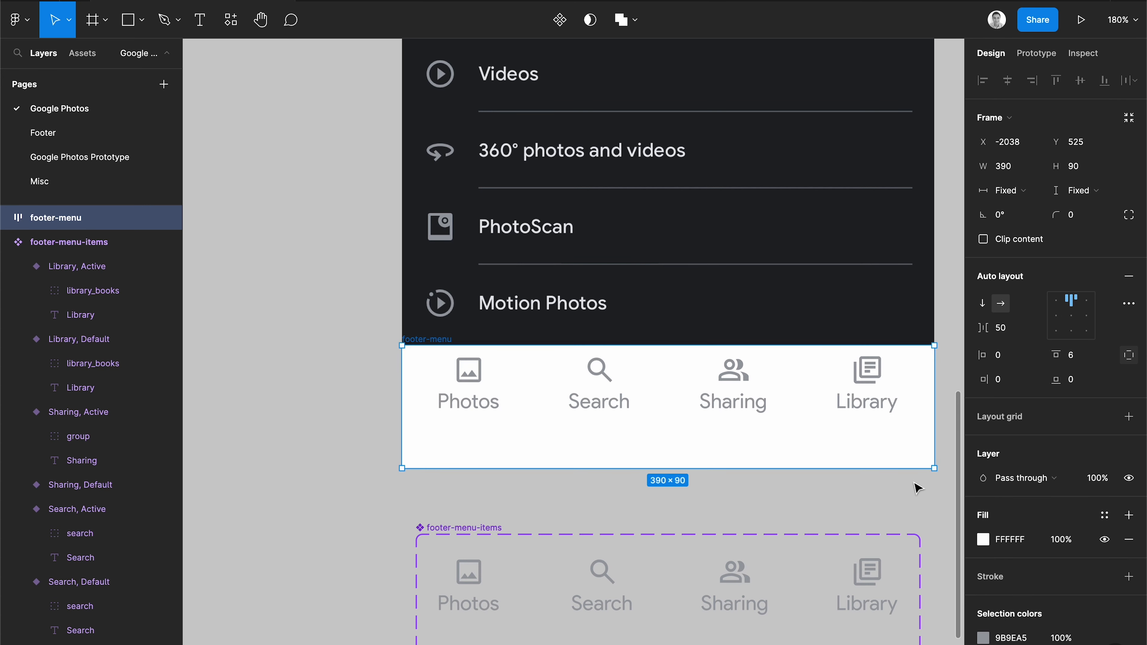
scroll(916, 485, "right", 10)
scroll(916, 486, "up", 5)
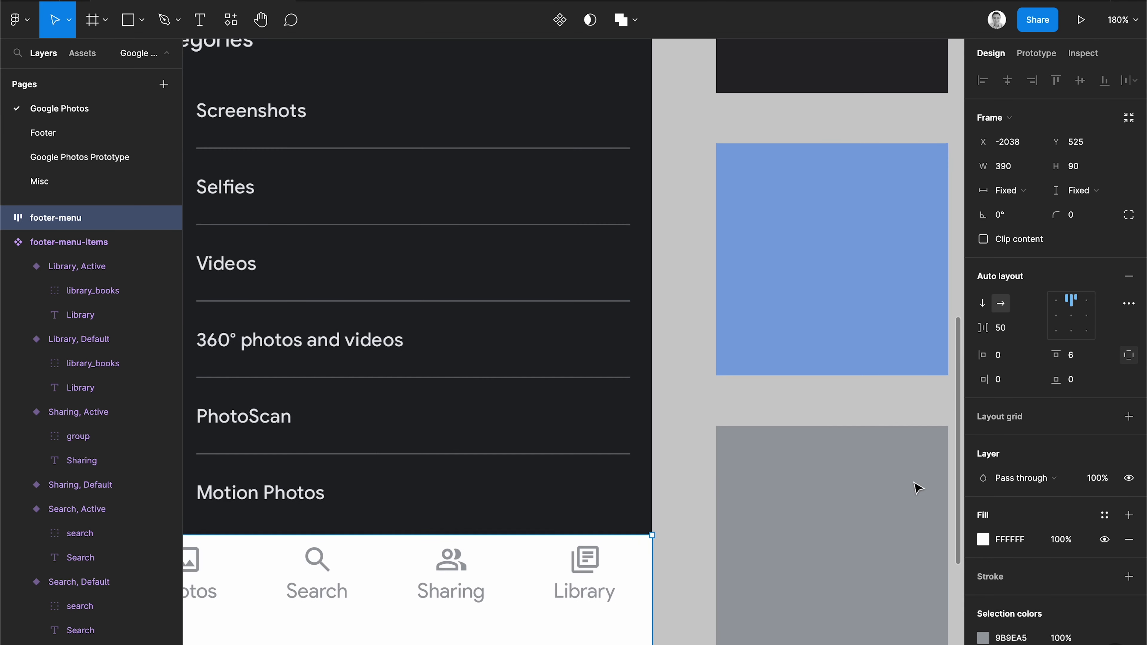
left_click(983, 545)
left_click(804, 519)
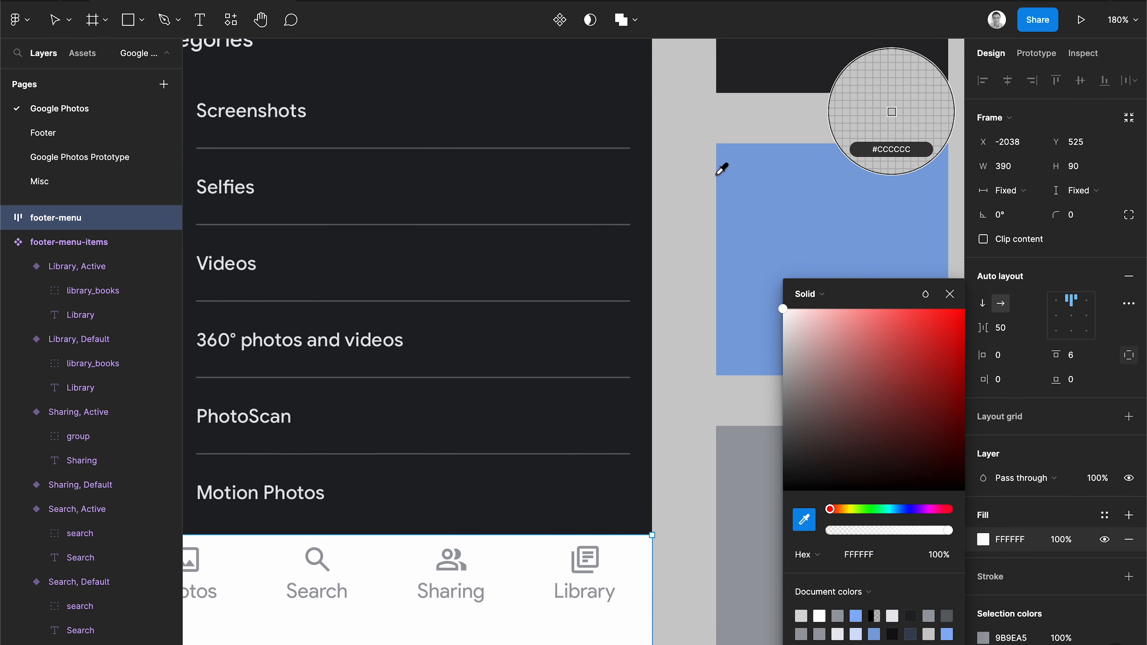
left_click(749, 76)
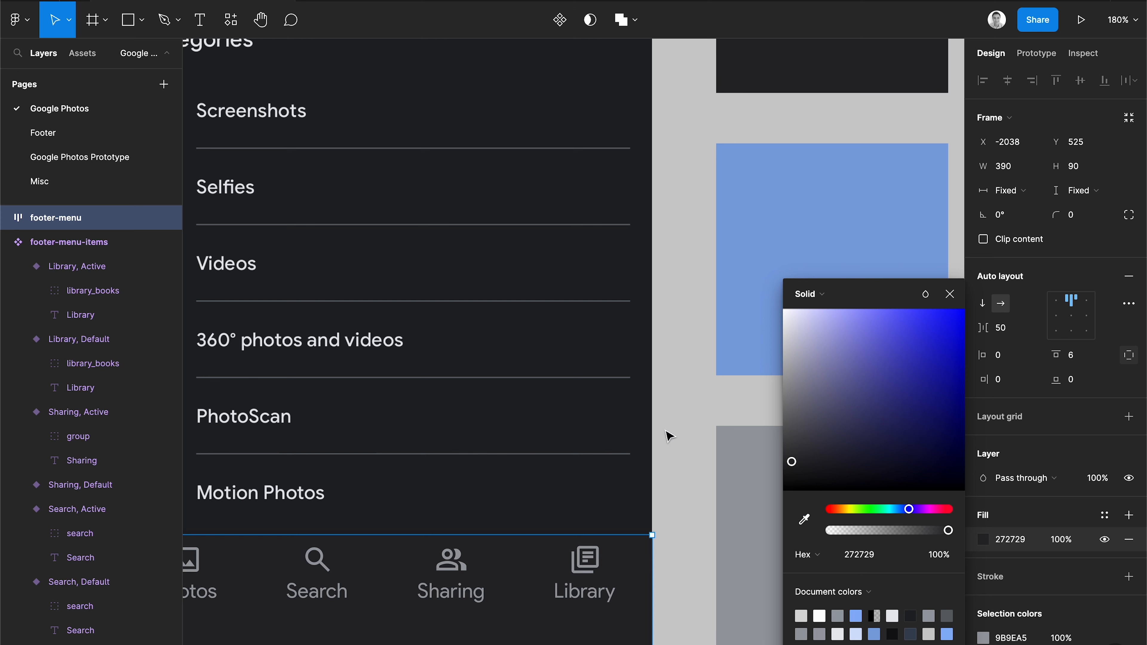
left_click(952, 293)
Turn the footer-menu frame into a component.
scroll(571, 533, "left", 8)
scroll(570, 533, "down", 4)
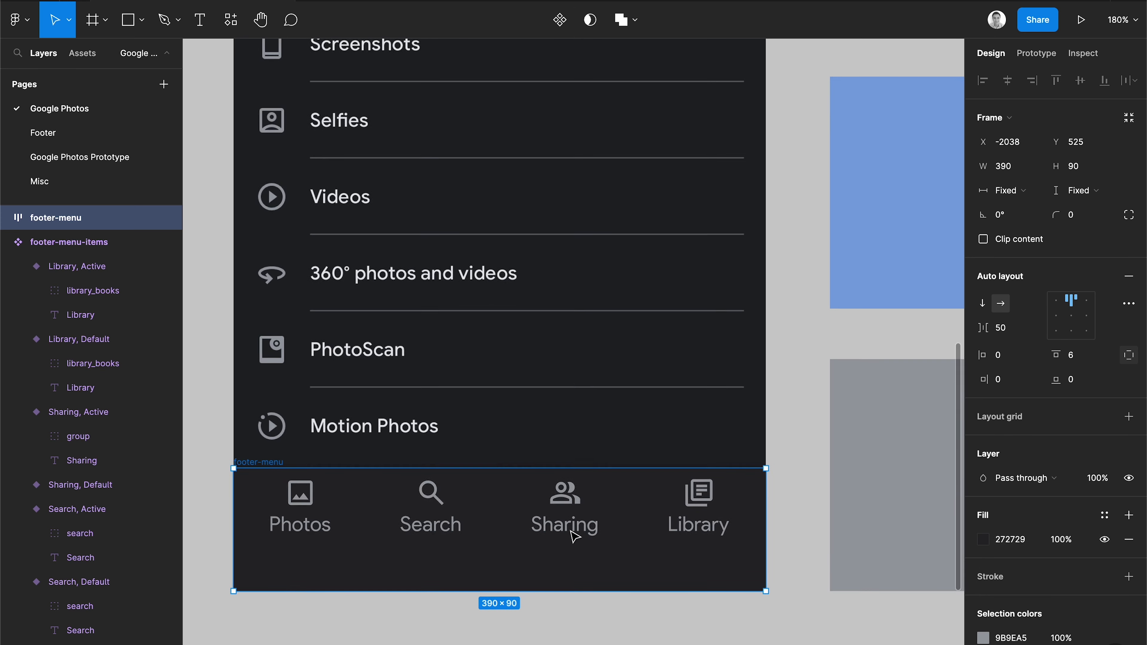
scroll(574, 535, "right", 4)
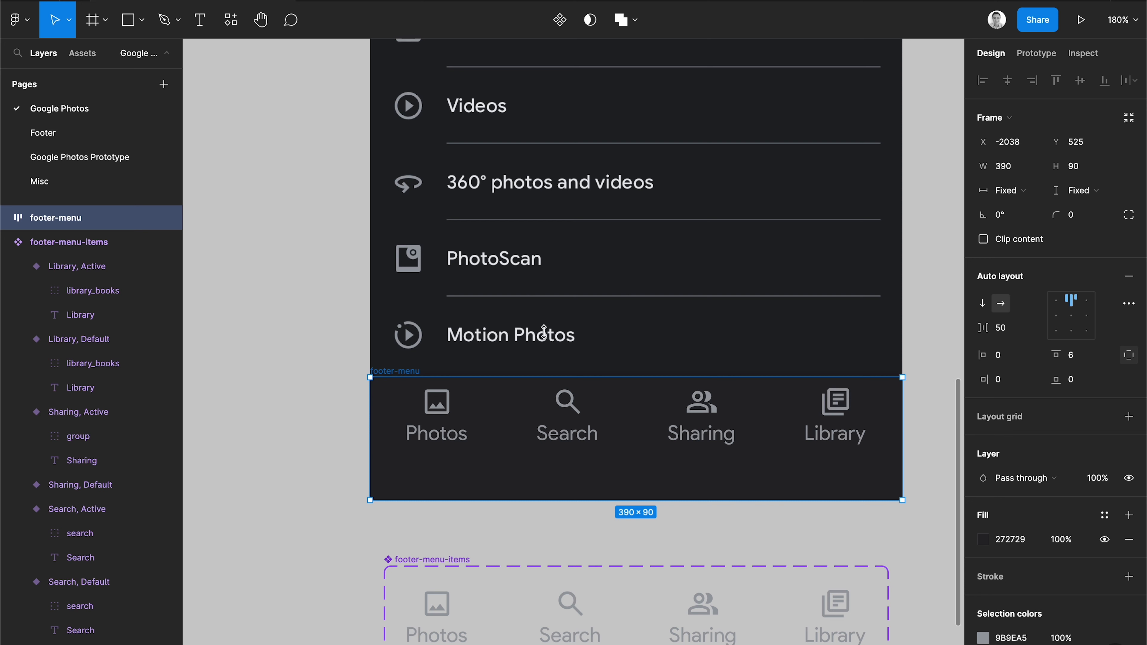
left_click(559, 23)
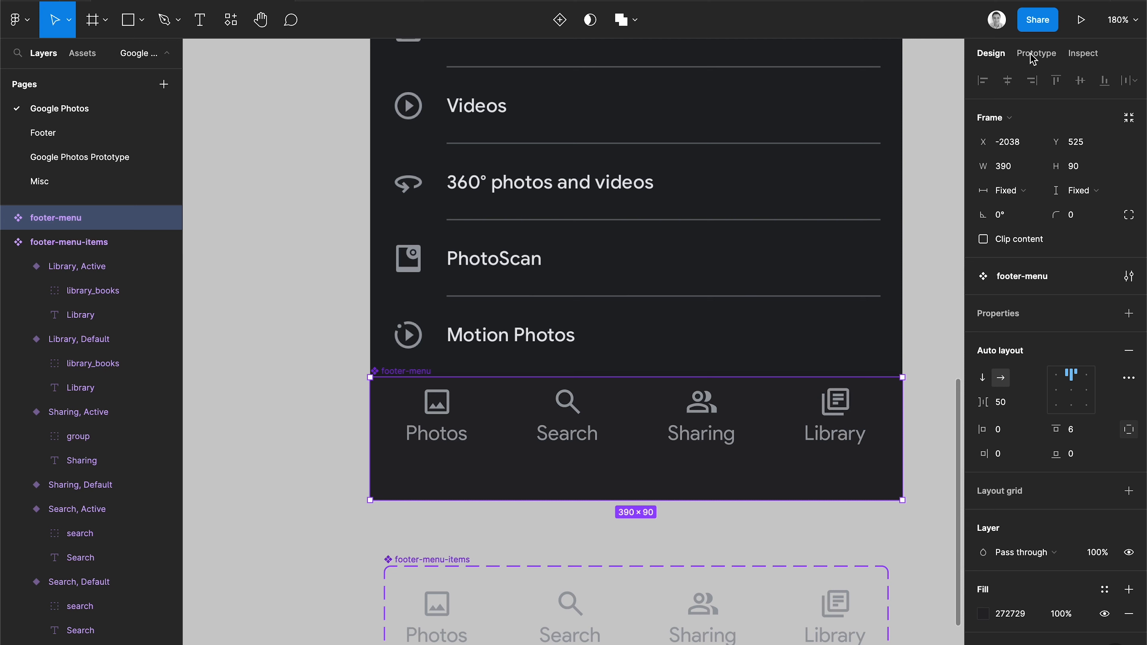
Review the prototype device preset options for the page.
left_click(1025, 60)
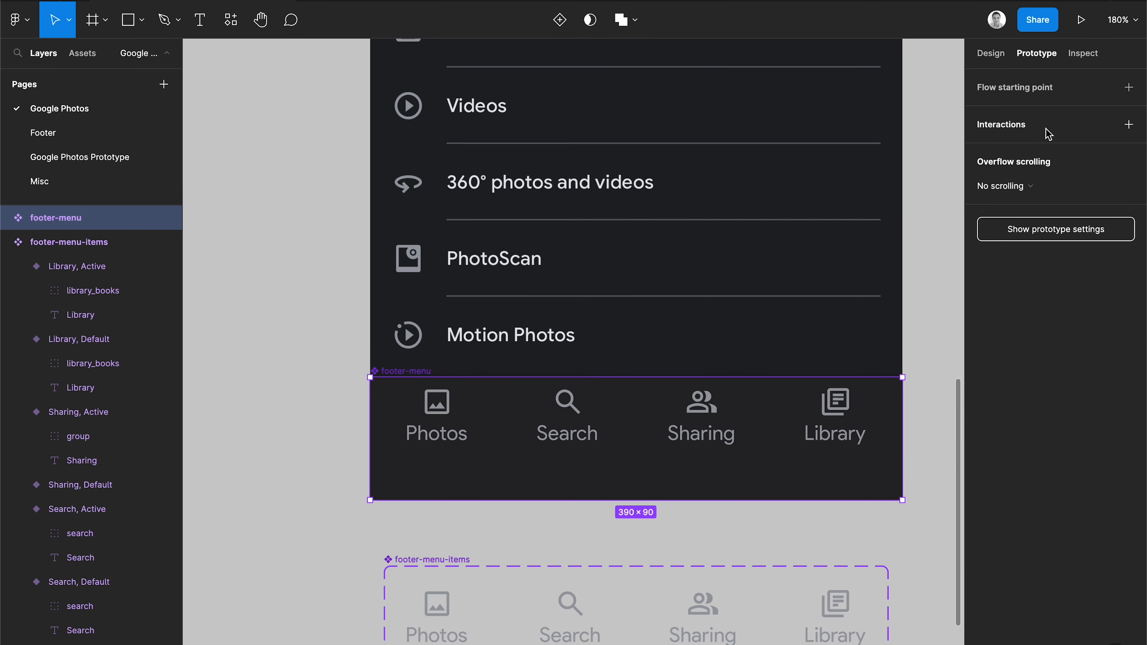
left_click(933, 141)
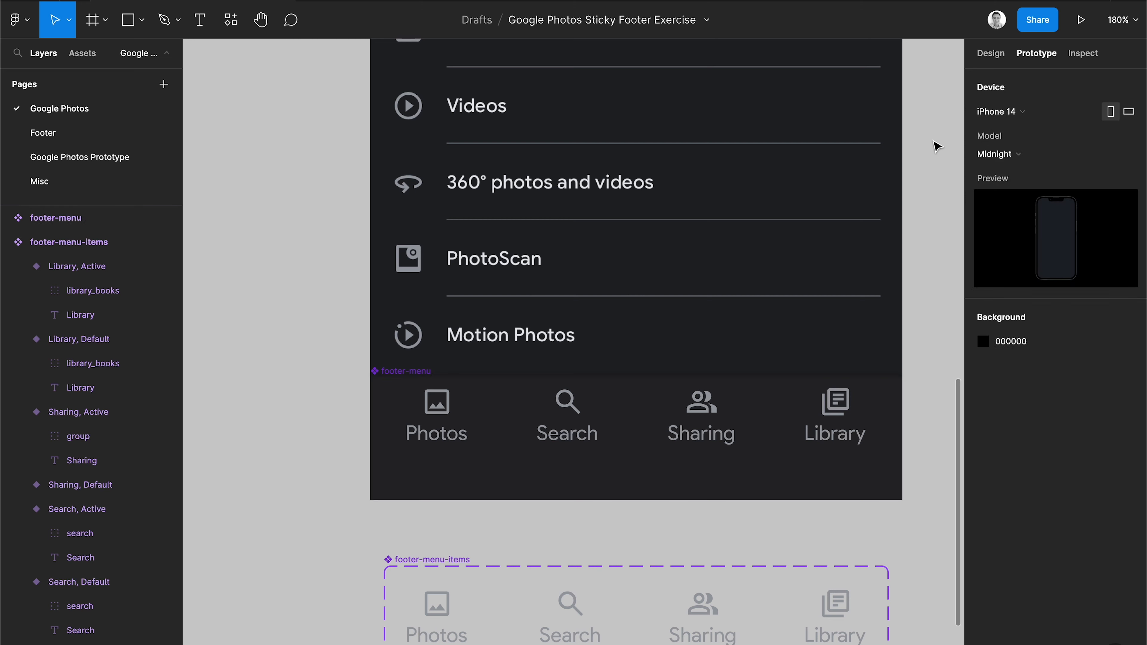
left_click(1029, 113)
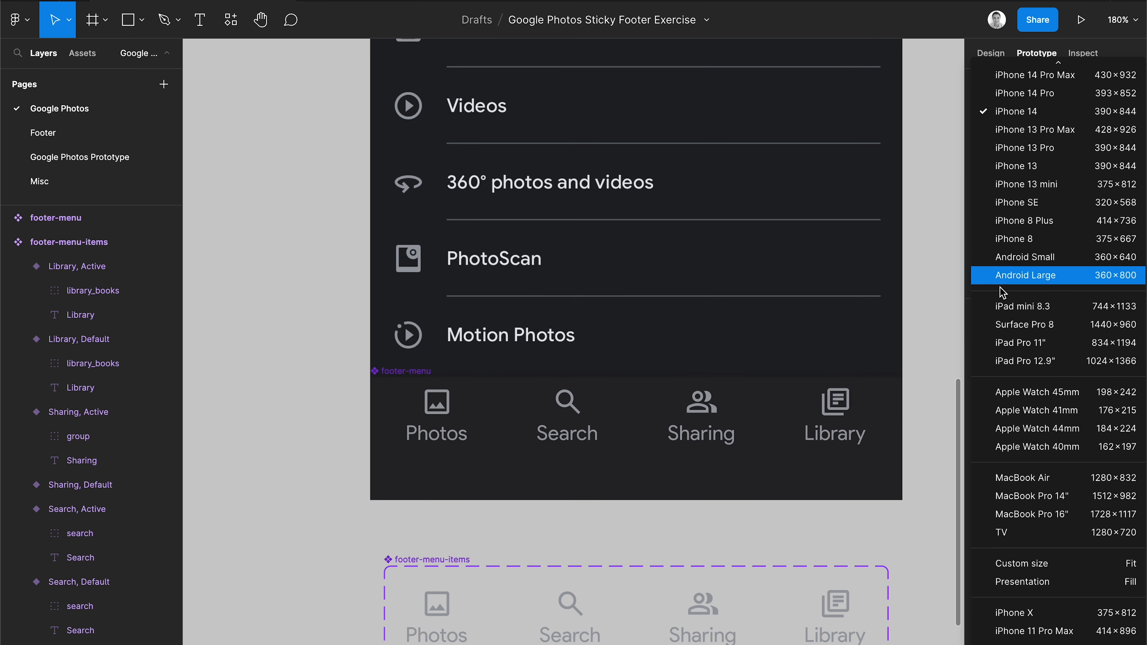
left_click(1023, 118)
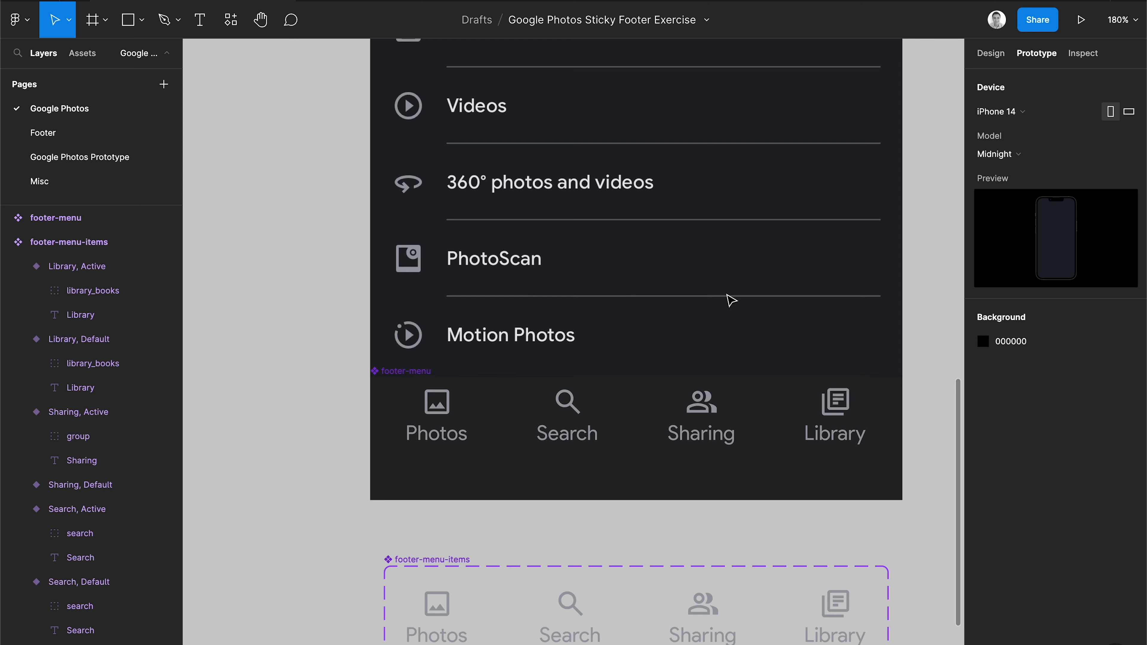
Move the footer-menu-items component set beside the four Google Photos screen frames.
scroll(745, 289, "down", 6)
scroll(714, 304, "up", 1)
scroll(714, 305, "down", 10)
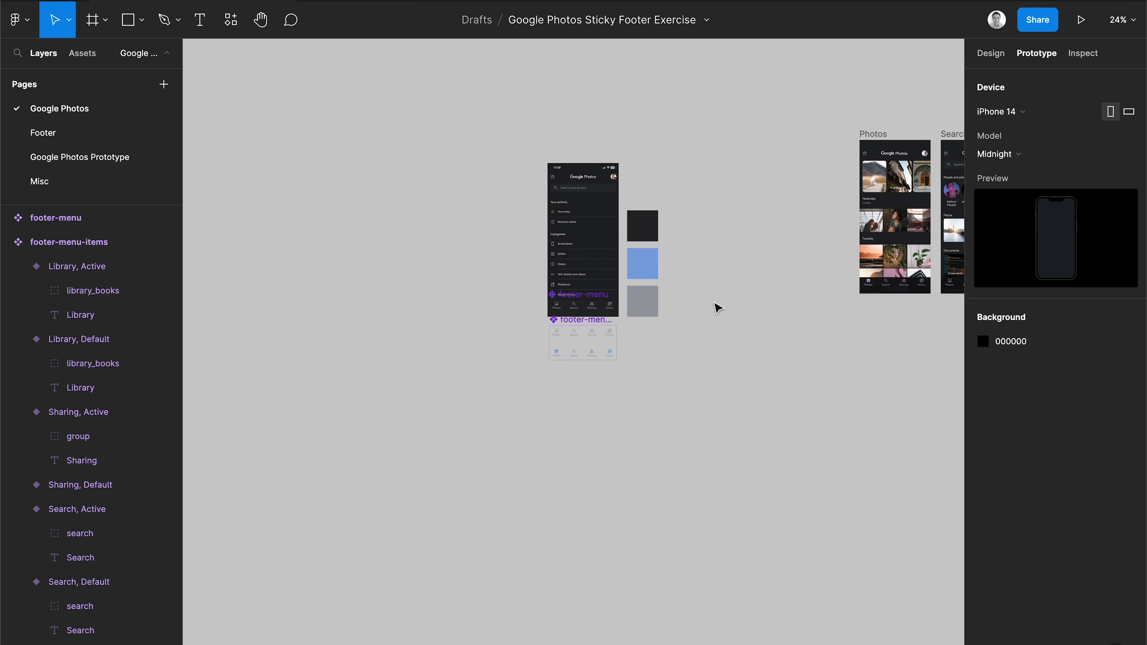
scroll(714, 302, "right", 3)
scroll(714, 302, "up", 1)
left_click_drag(486, 366, 717, 240)
Link the Photos default variant to the Photos screen with a tap-to-navigate interaction.
scroll(717, 241, "right", 3)
scroll(717, 240, "up", 1)
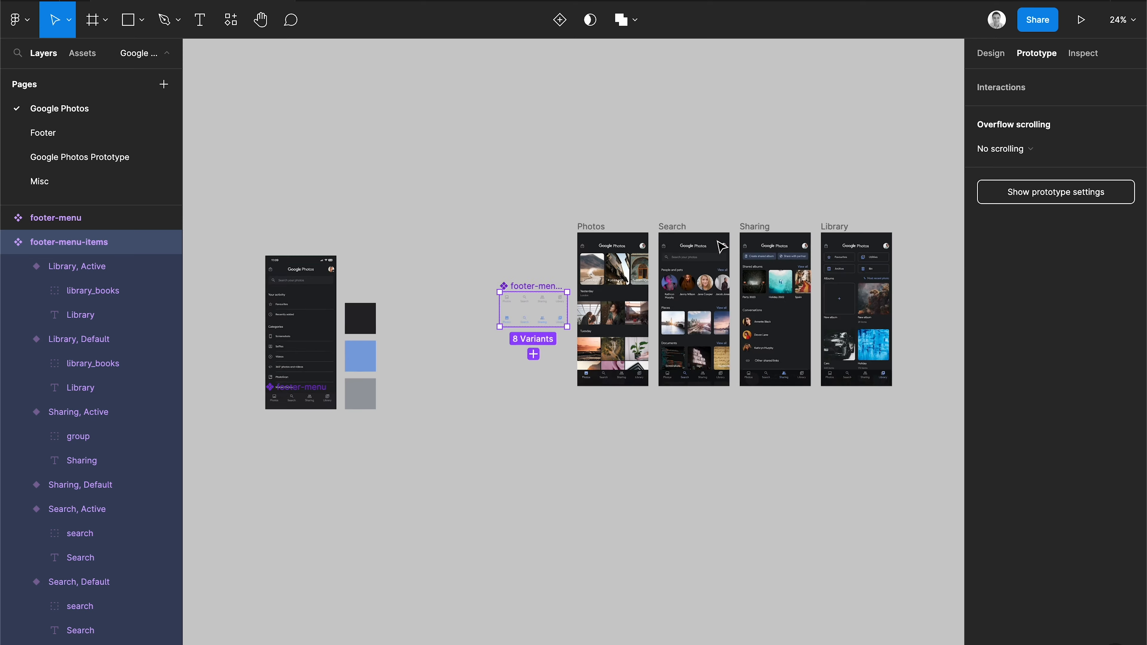
scroll(600, 282, "up", 3)
scroll(468, 318, "up", 3)
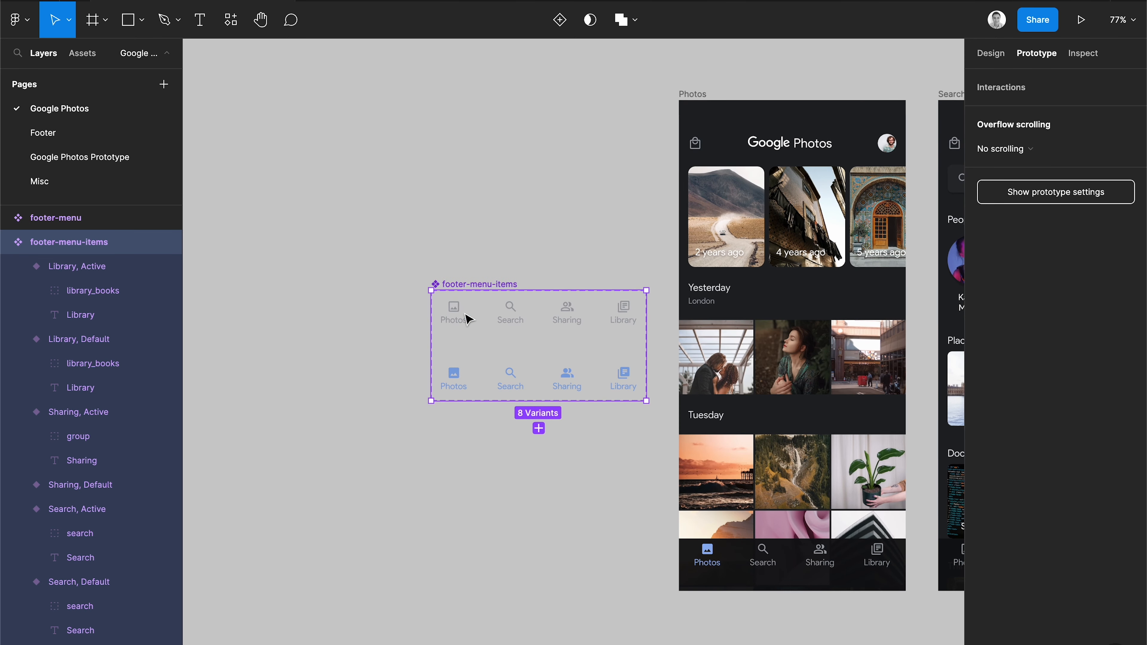
left_click(468, 318)
left_click_drag(467, 312, 691, 249)
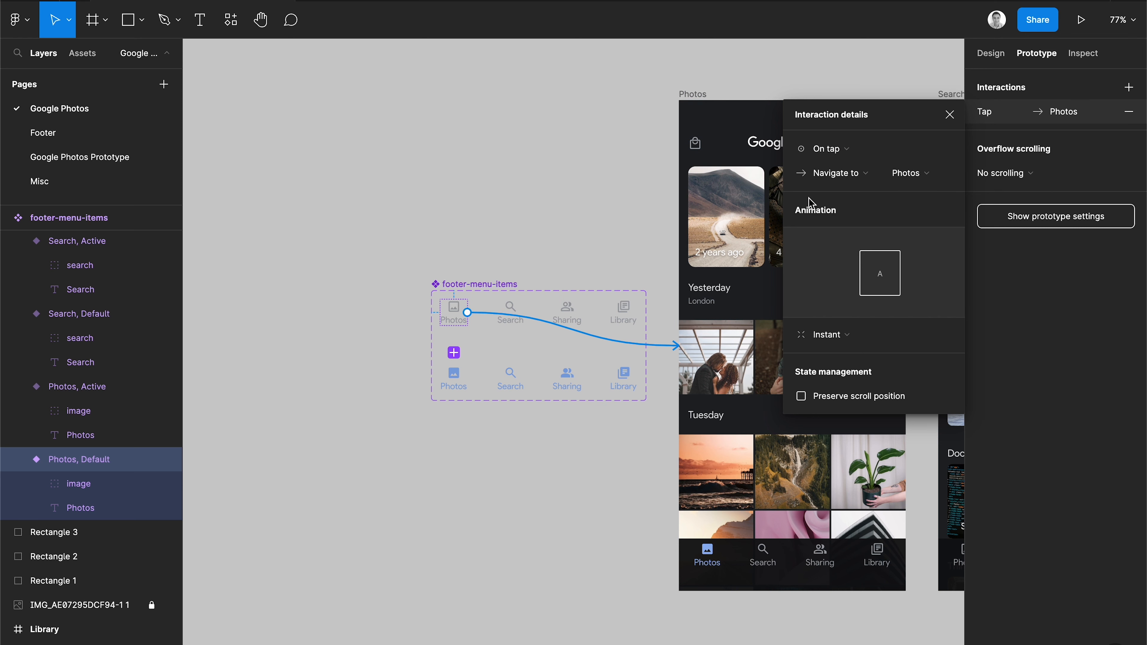
Link the Search, Sharing and Library default variants to their matching screens with tap-to-navigate interactions.
left_click(512, 309)
left_click_drag(524, 312, 941, 332)
scroll(662, 384, "down", 5)
left_click(552, 340)
left_click_drag(554, 339, 894, 329)
left_click(576, 338)
left_click_drag(583, 339, 772, 357)
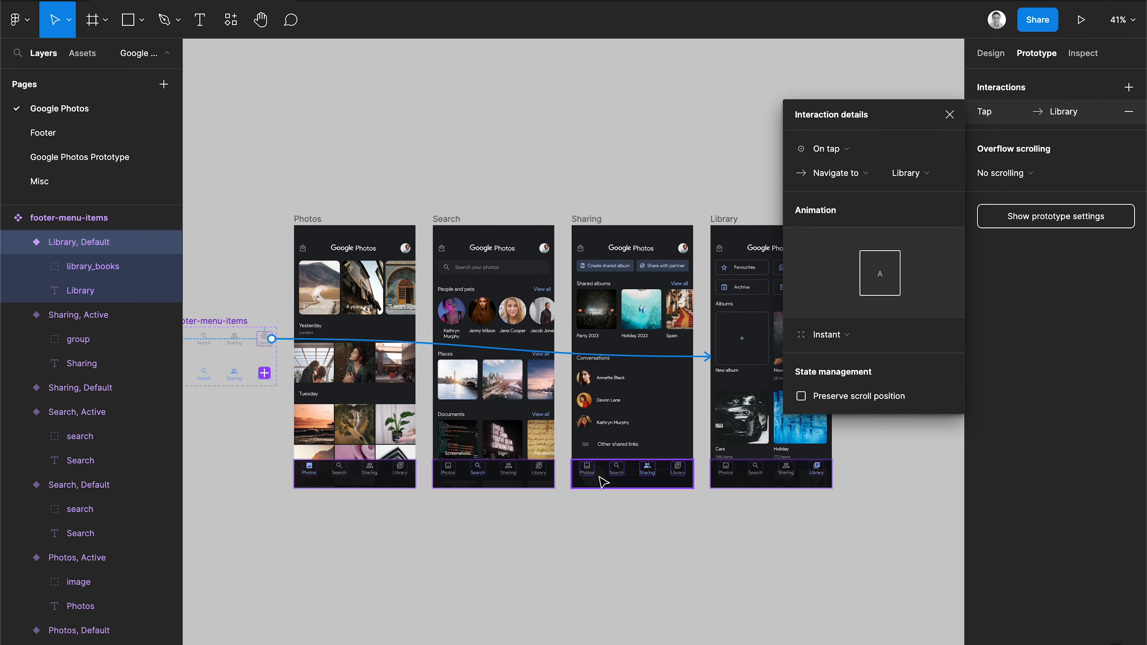
left_click(466, 526)
scroll(468, 527, "left", 3)
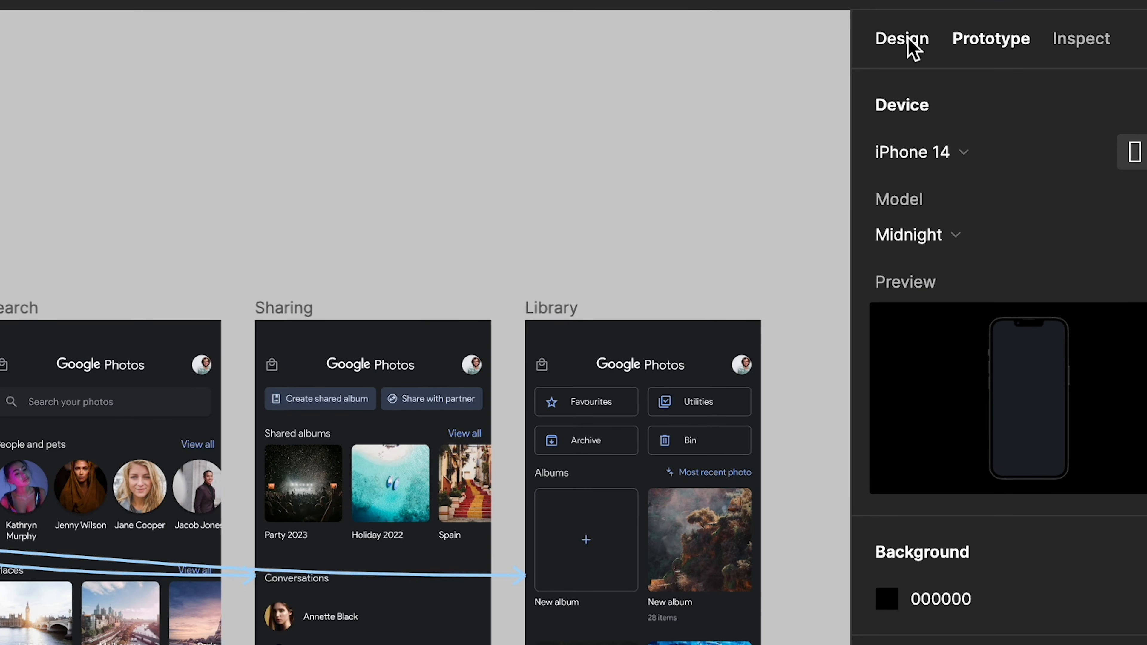
Move the footer-menu component directly beneath the footer-menu-items component set.
left_click(991, 54)
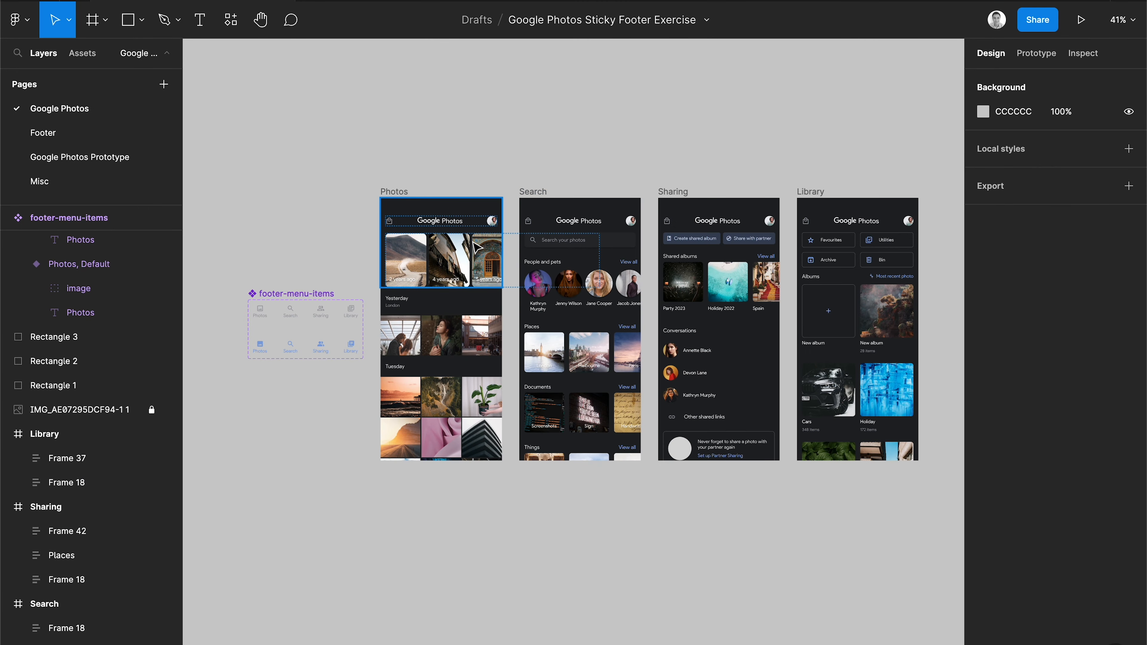
scroll(478, 247, "left", 8)
scroll(477, 246, "down", 3)
left_click(330, 334)
left_click_drag(289, 339, 683, 239)
scroll(682, 236, "up", 3)
scroll(682, 236, "right", 3)
scroll(681, 236, "up", 1)
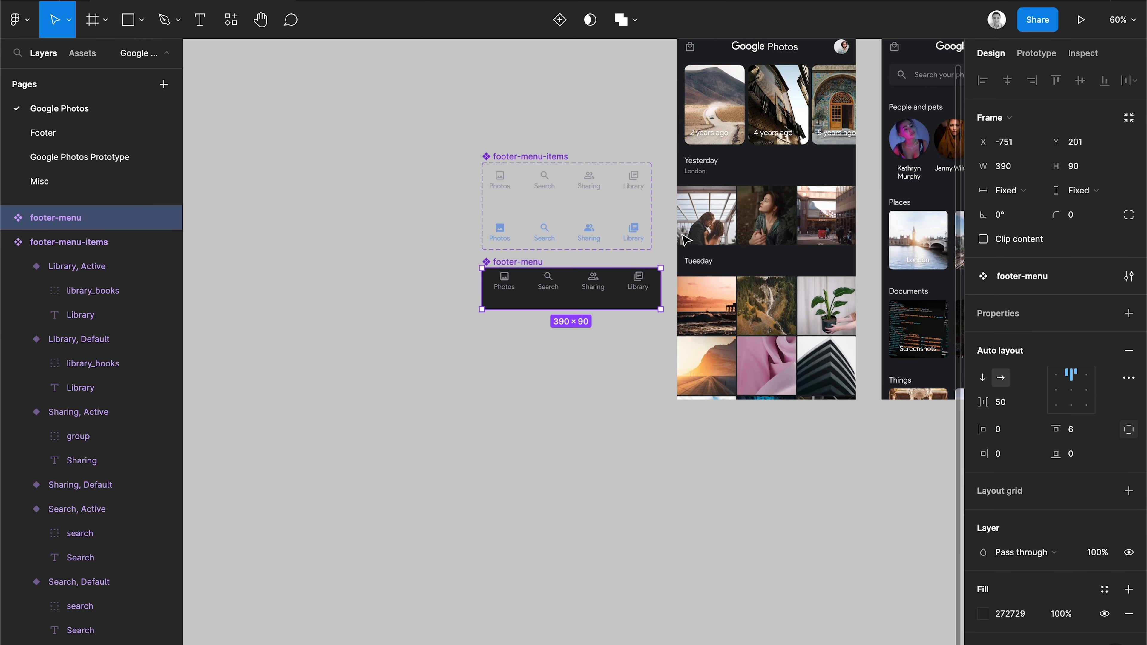
key("shift+2")
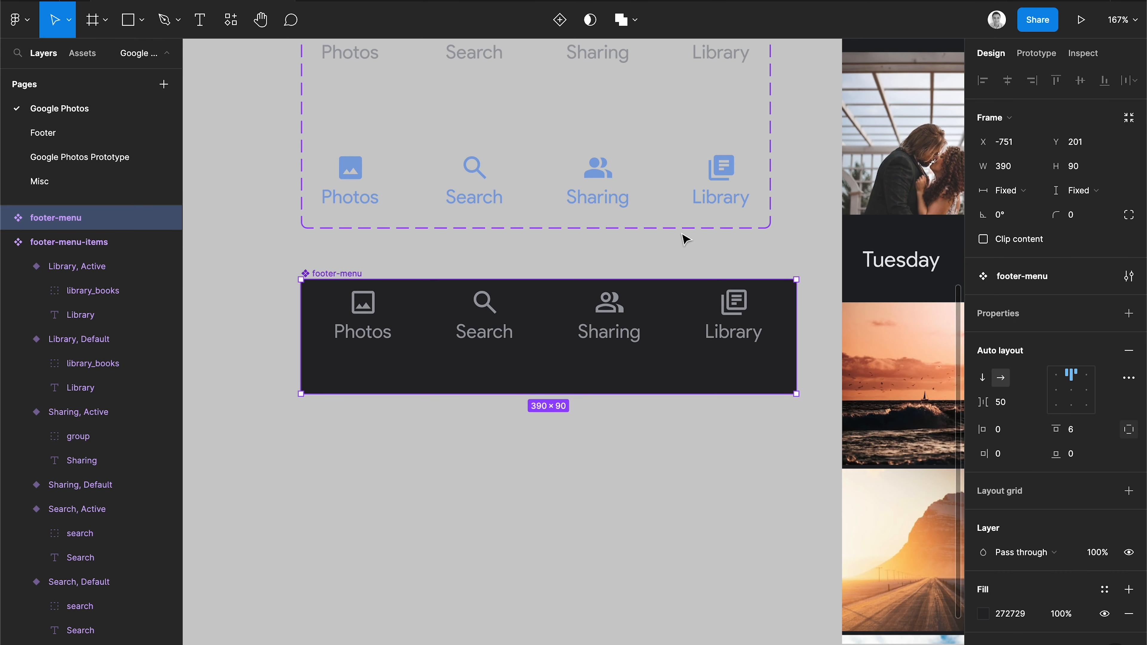
scroll(659, 244, "down", 5)
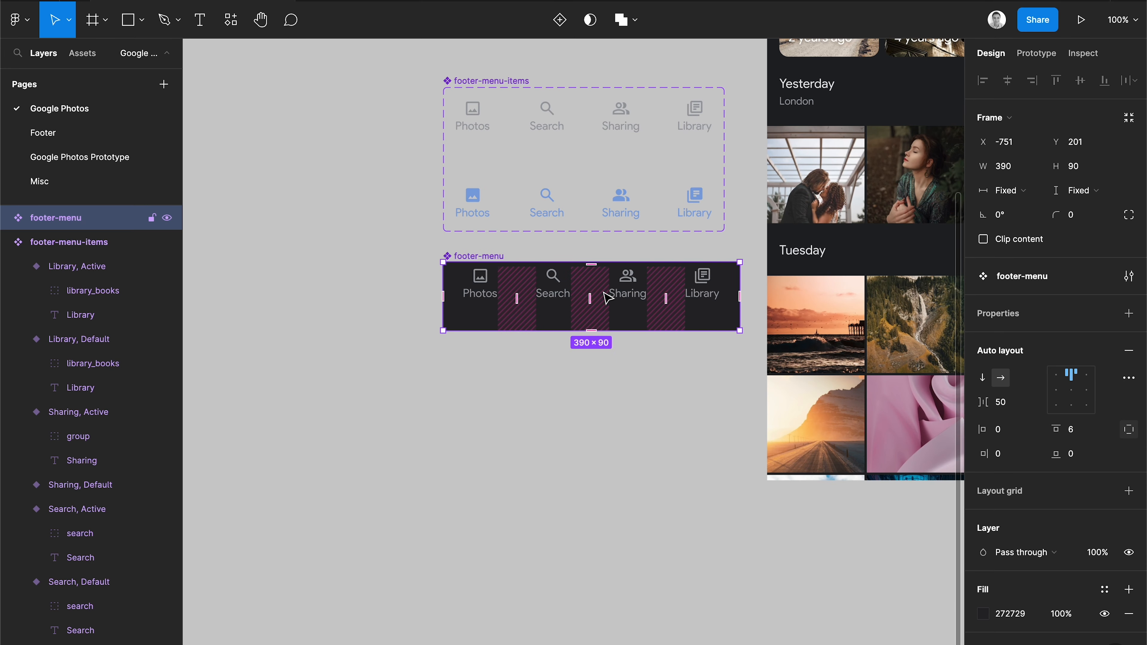
scroll(607, 293, "down", 3)
scroll(605, 293, "up", 2)
scroll(605, 294, "right", 2)
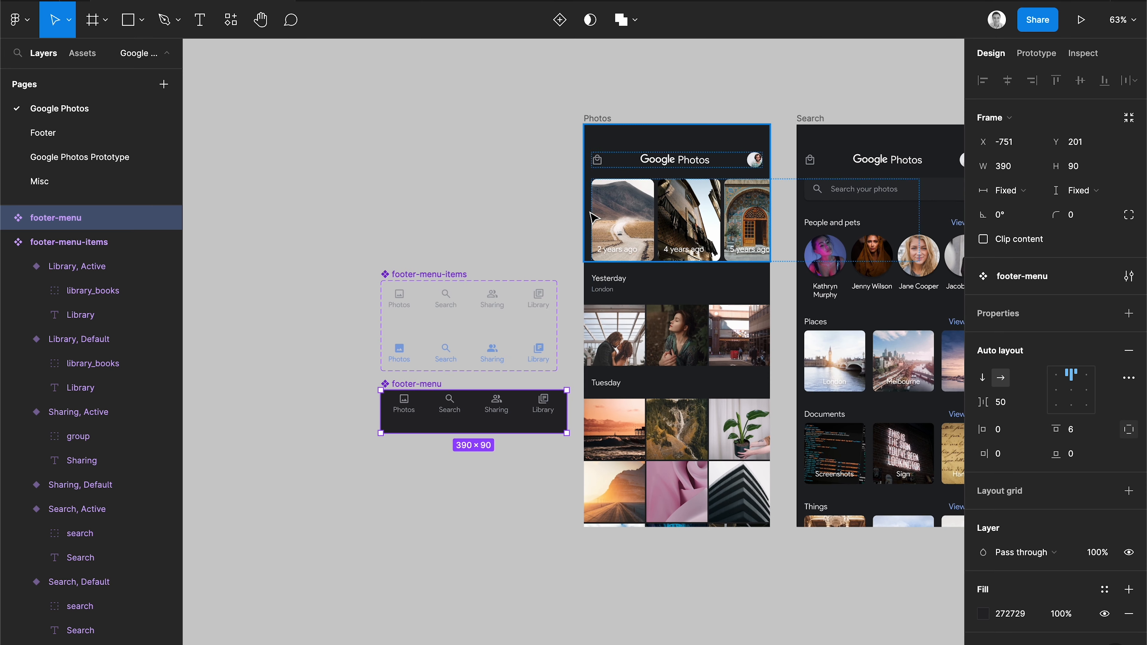
Paste a footer-menu instance into the Photos screen and move it down toward the screen's bottom.
left_click(598, 119)
key("ctrl+v")
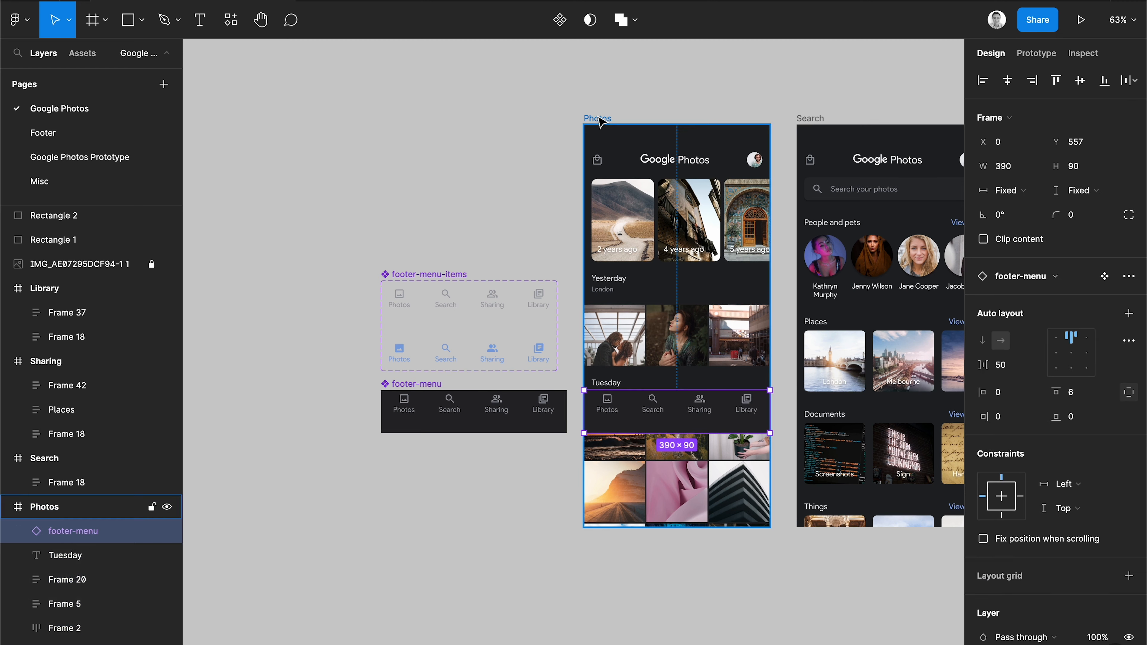
key("shift+Down")
key("shift+Down")
key("shift+Down")
key("shift+Down")
key("shift+Down")
key("shift+Down")
key("shift+Down")
key("shift+Down")
key("shift+Down")
key("shift+Down")
key("shift+Down")
key("shift+Down")
key("shift+Down")
key("shift+Down")
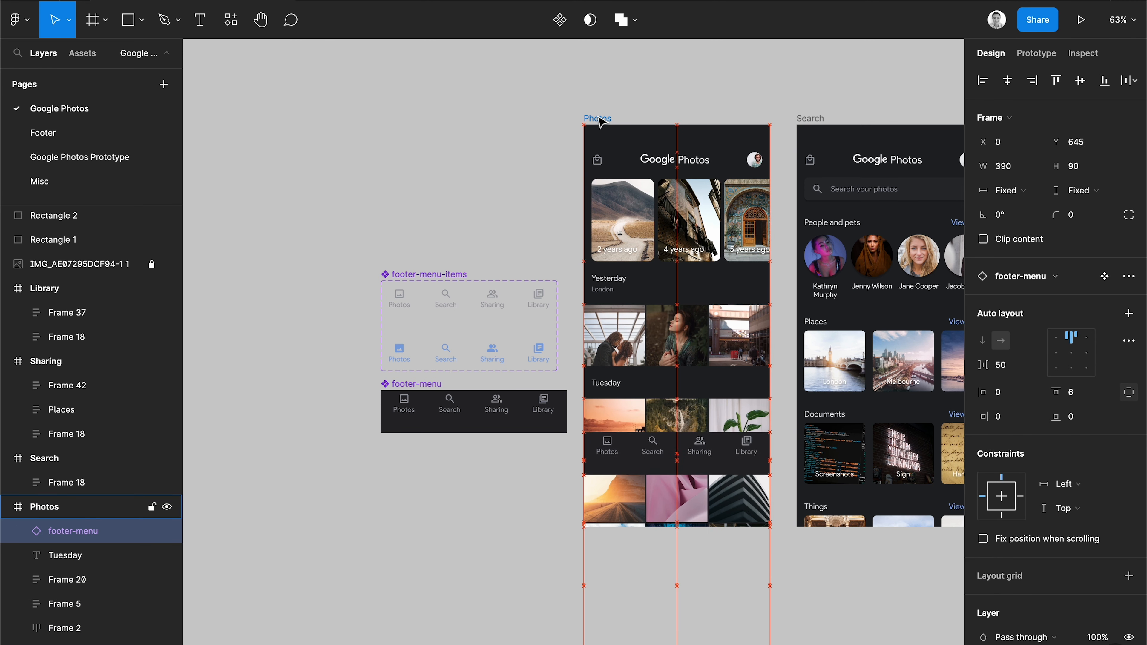
key("Down")
key("Down")
key("Down")
key("Down")
key("Down")
key("Down")
key("Down")
key("Down")
key("Down")
key("Down")
key("Down")
key("Down")
key("Down")
key("Down")
key("Down")
key("Down")
key("Down")
key("Down")
key("Down")
key("Down")
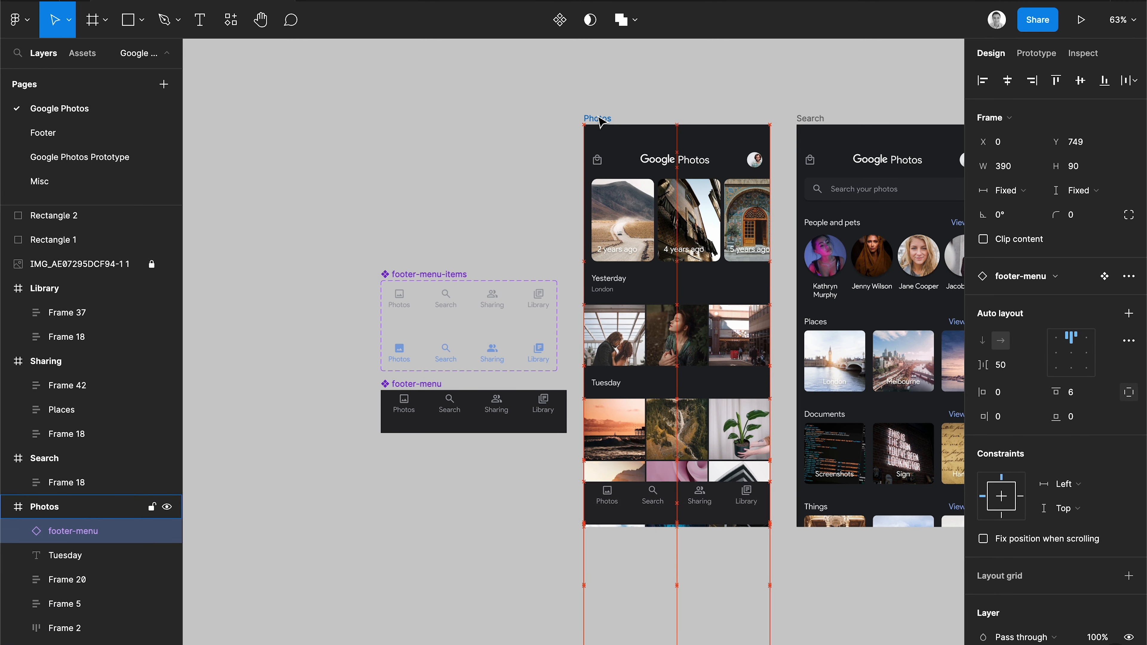
key("Down")
key("Down")
key("Down")
key("Down")
key("Down")
key("Down")
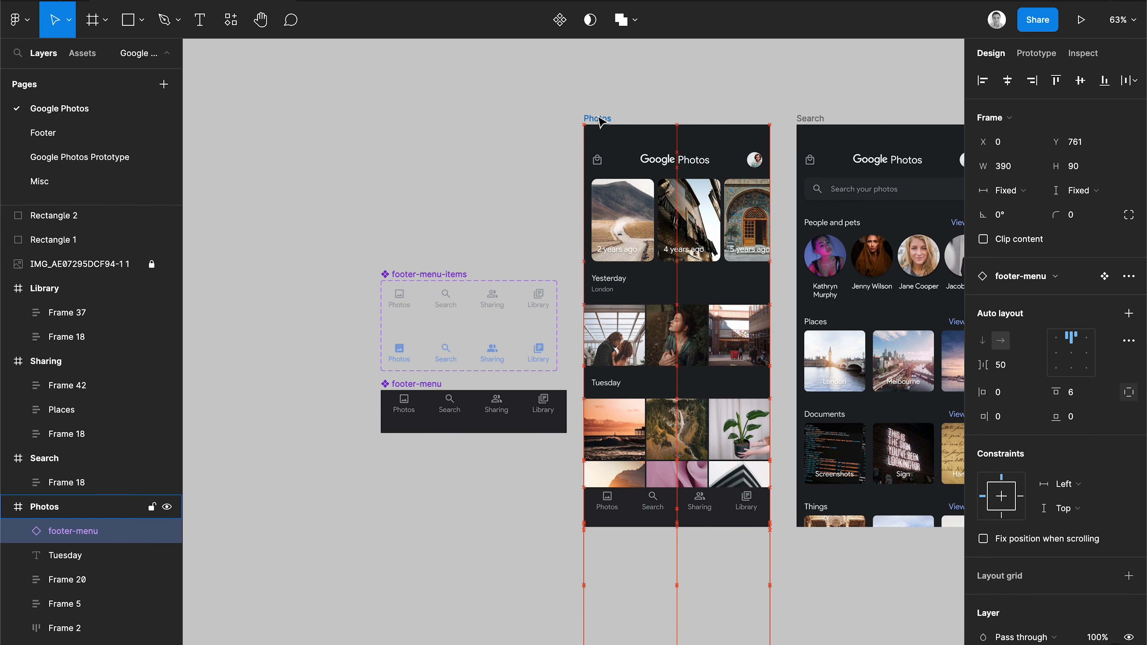
key("Down")
Adjust the footer instance's vertical position to Y 754.
scroll(589, 210, "up", 5)
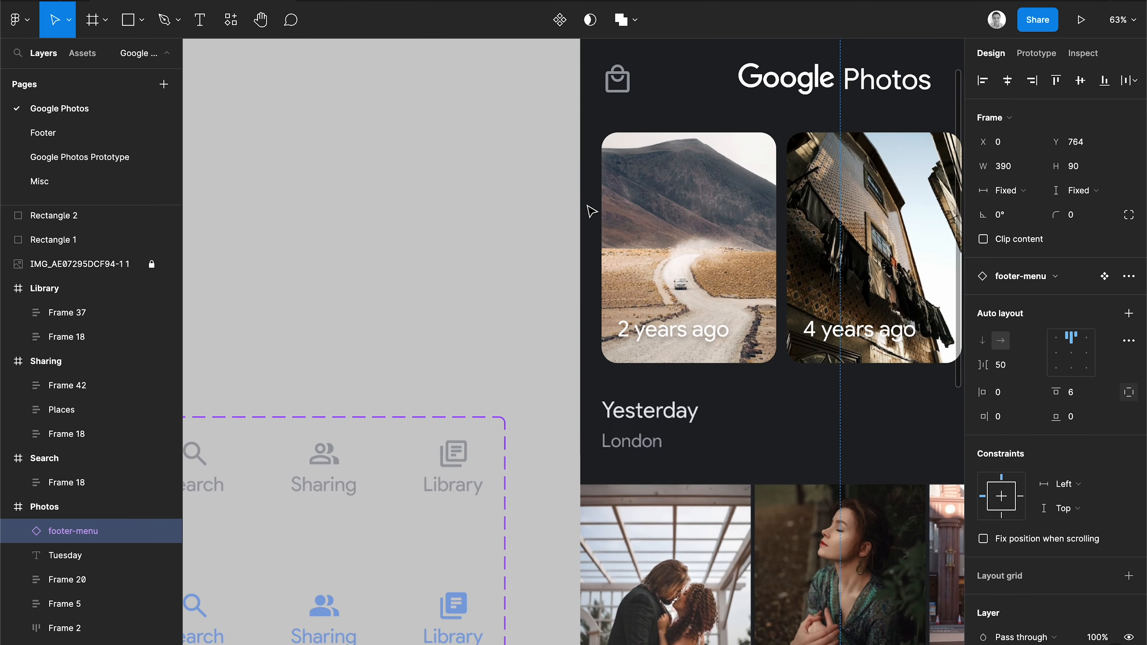
scroll(589, 210, "down", 5)
scroll(590, 210, "right", 3)
key("Up")
key("Up")
key("Up")
key("Up")
key("Up")
key("Up")
key("Up")
key("Up")
key("Up")
key("Up")
key("Up")
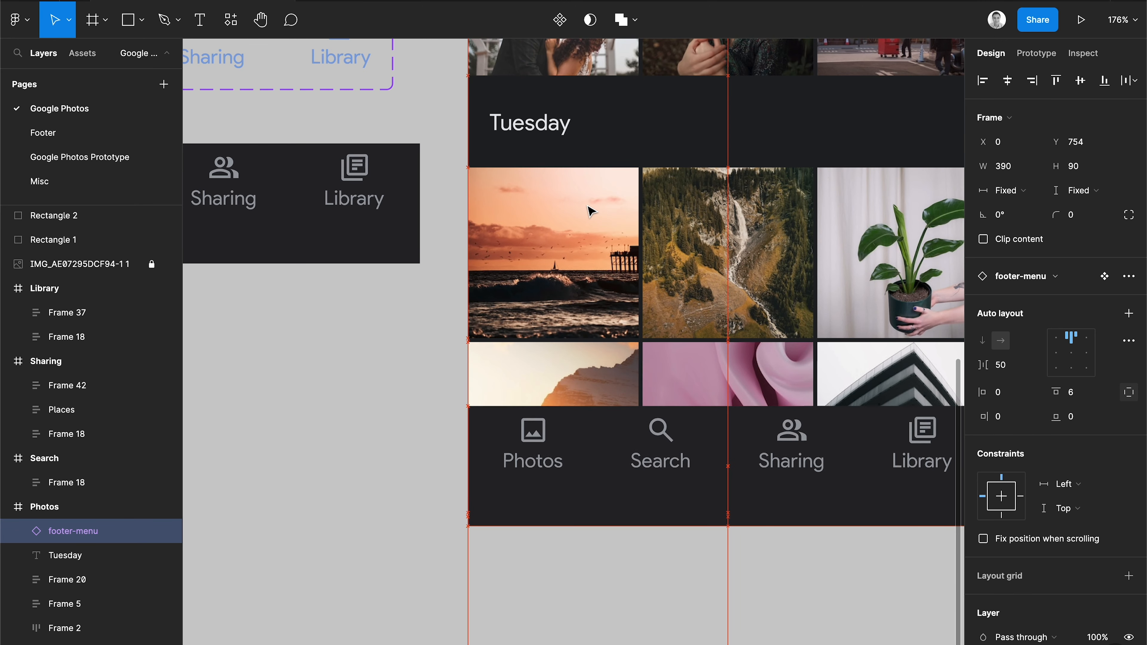
key("Down")
Fix the footer instance's position when scrolling.
scroll(658, 316, "down", 2)
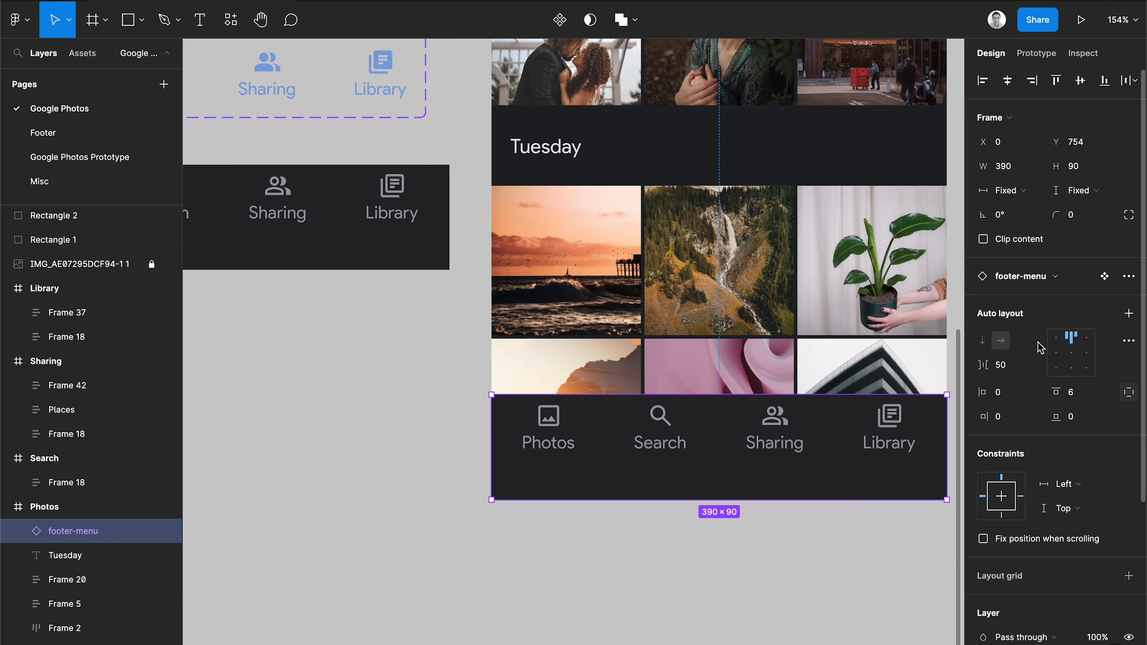
left_click(984, 539)
scroll(801, 563, "down", 5)
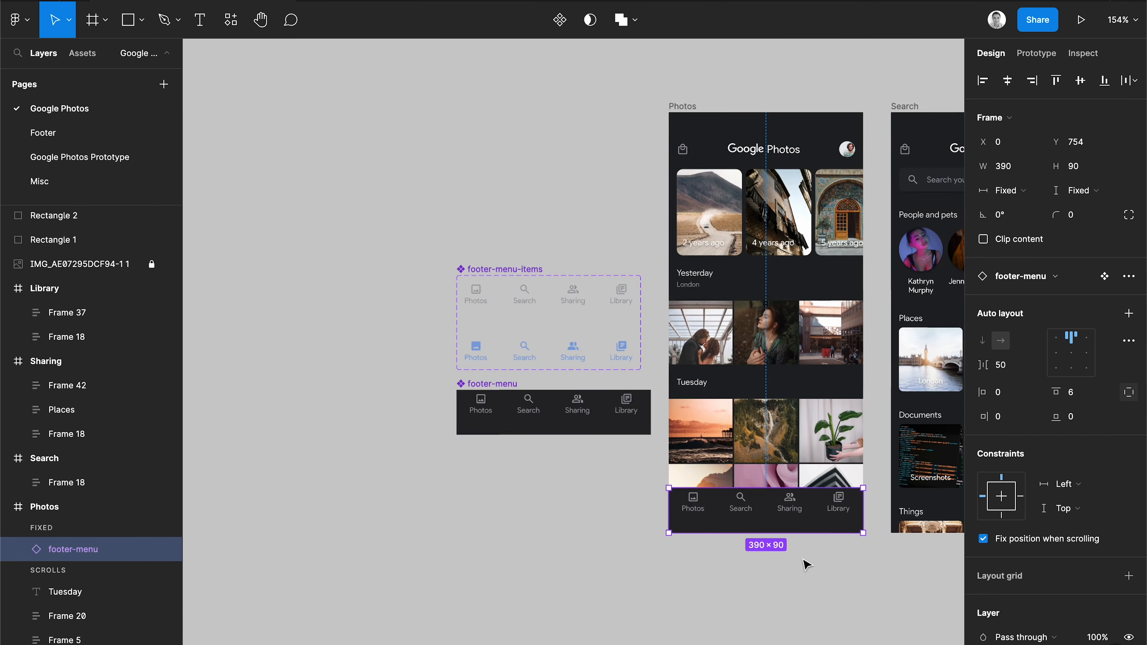
scroll(806, 565, "right", 5)
scroll(806, 565, "down", 1)
left_click(643, 130)
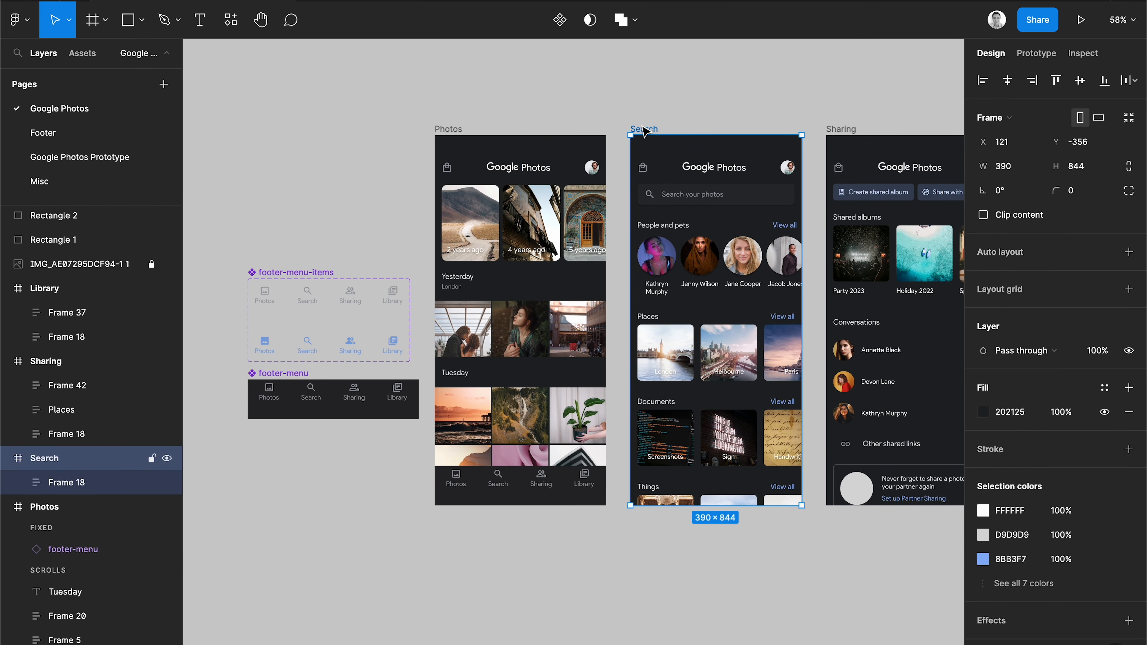
key("ctrl+v")
key("ctrl+z")
Copy the fixed footer instance from the Photos screen and paste it into the Search screen.
left_click(504, 469)
key("ctrl+c")
left_click(653, 130)
key("ctrl+v")
Paste the fixed footer instance into the Sharing screen.
scroll(720, 177, "right", 2)
scroll(699, 172, "right", 2)
left_click(672, 164)
key("ctrl+v")
Paste the fixed footer instance into the Library screen.
scroll(857, 153, "right", 2)
left_click(852, 154)
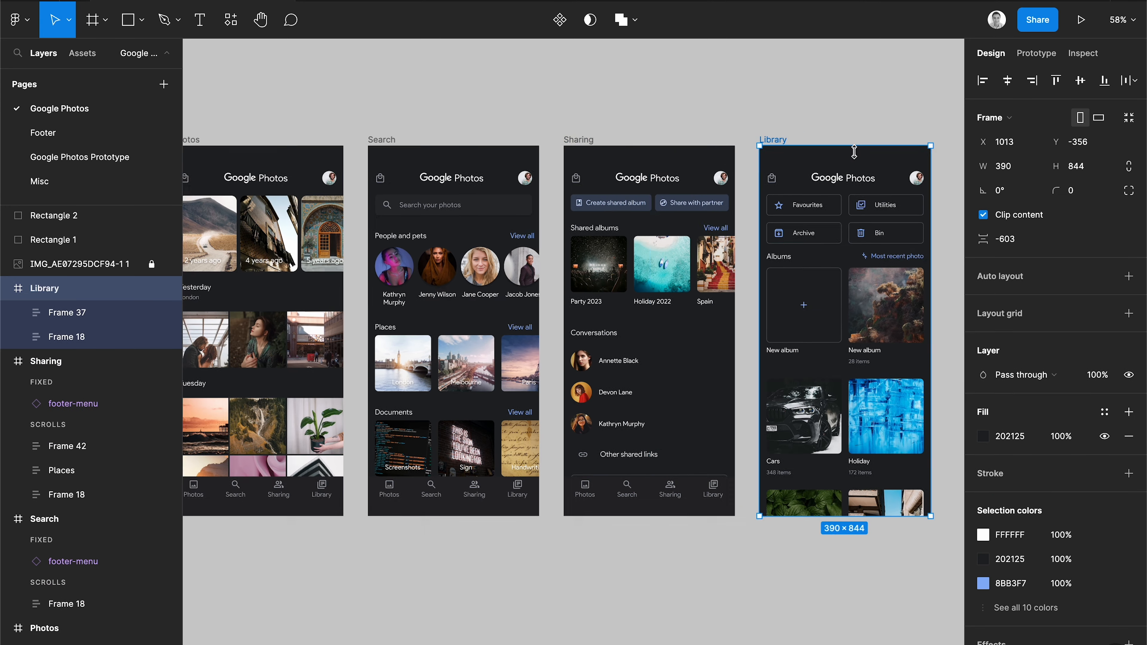
key("ctrl+v")
scroll(855, 156, "right", 2)
left_click(887, 280)
scroll(887, 280, "left", 5)
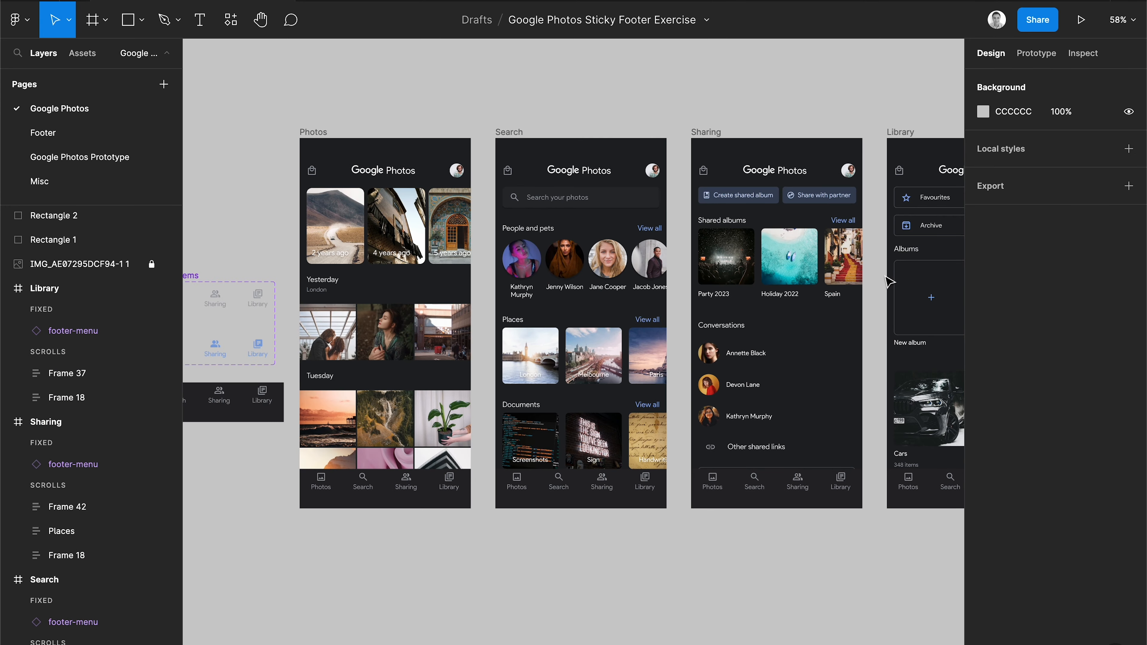
scroll(887, 280, "down", 3)
scroll(857, 316, "right", 2)
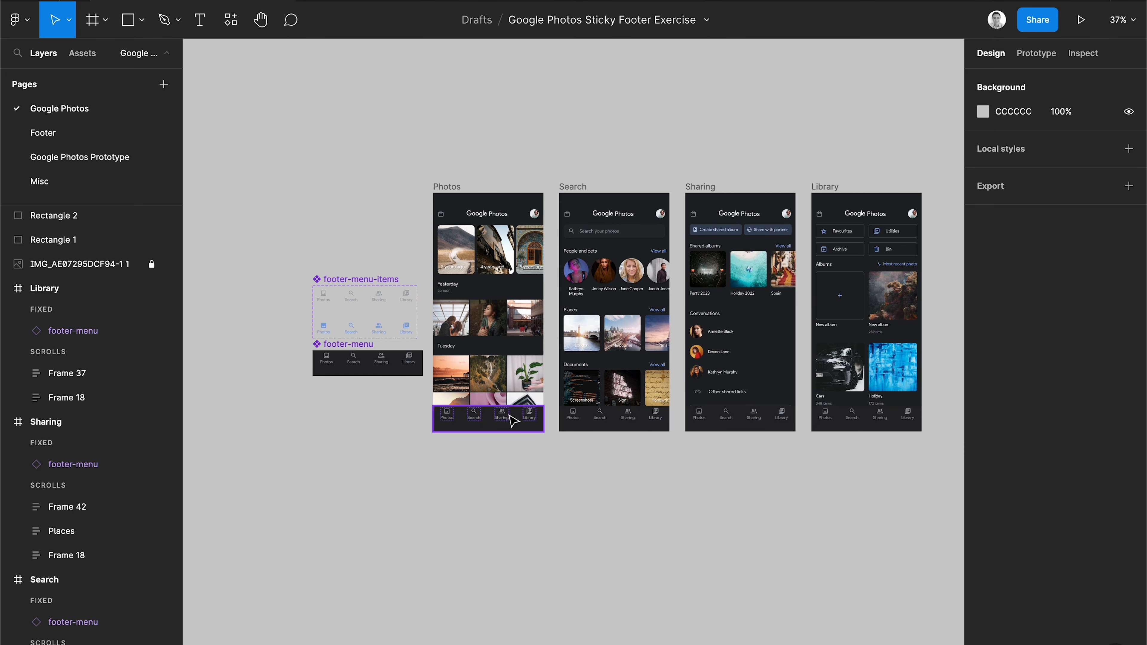
Add a prototype flow starting point to the Photos screen and name it Start.
scroll(623, 240, "up", 3)
scroll(623, 239, "right", 2)
scroll(632, 226, "down", 1)
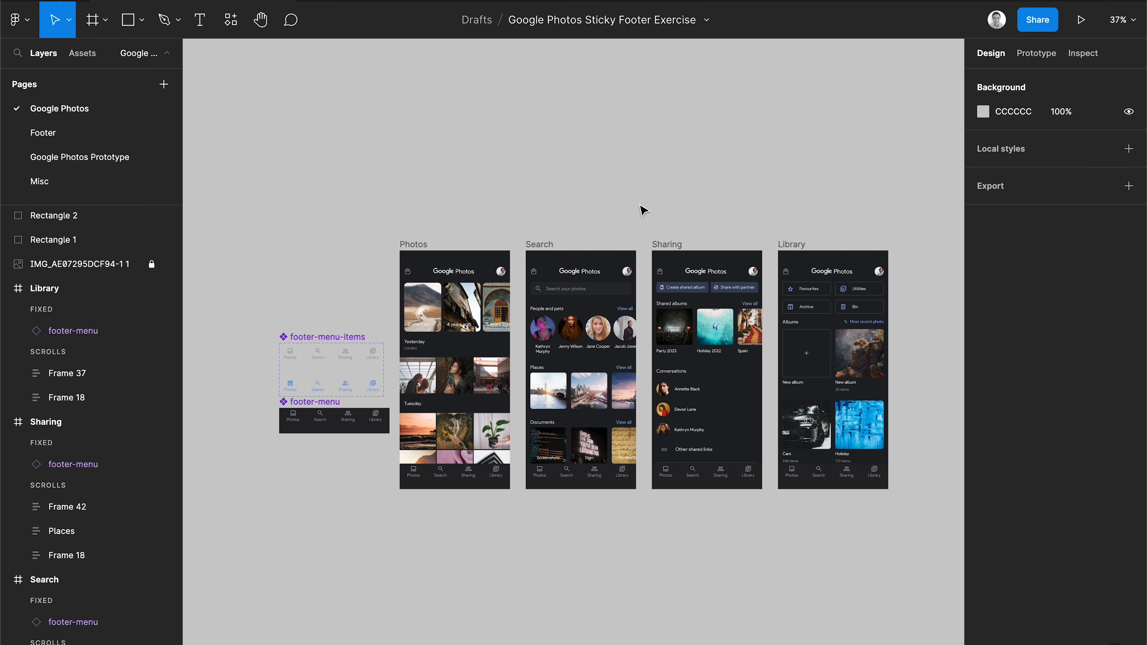
left_click(1050, 62)
left_click(423, 236)
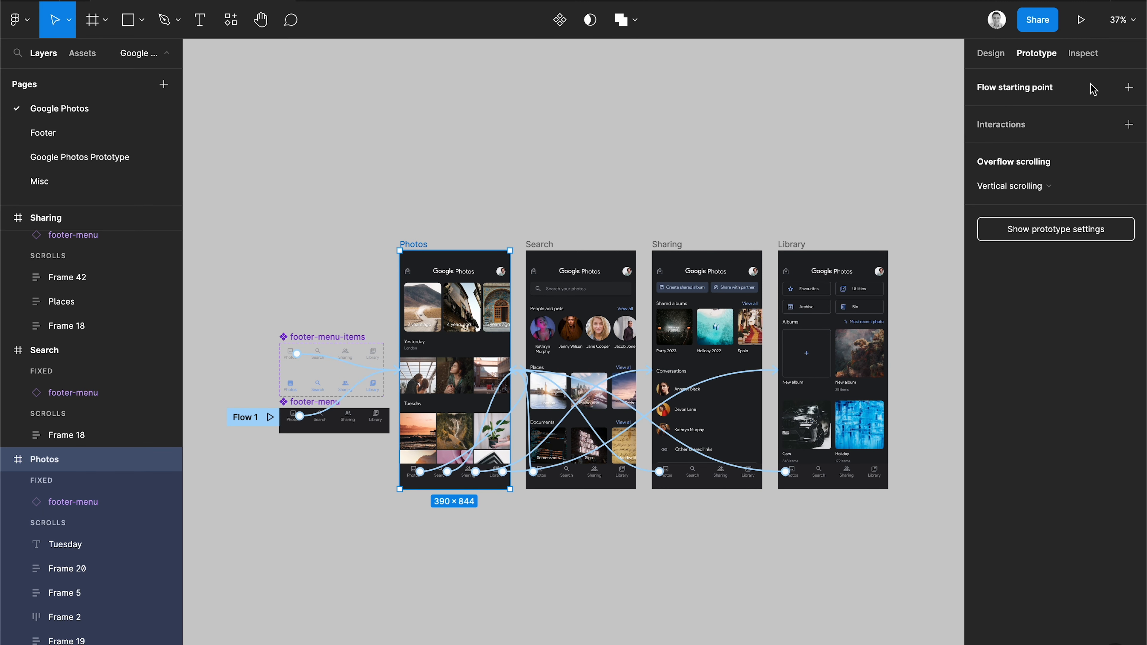
left_click(1128, 88)
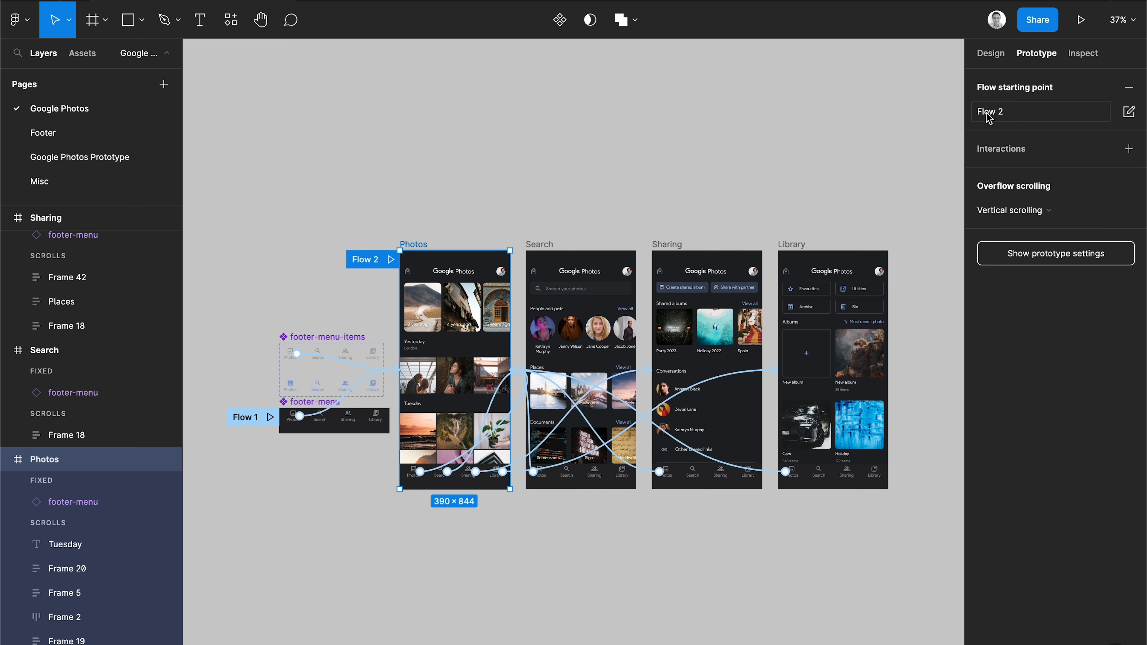
double_click(999, 117)
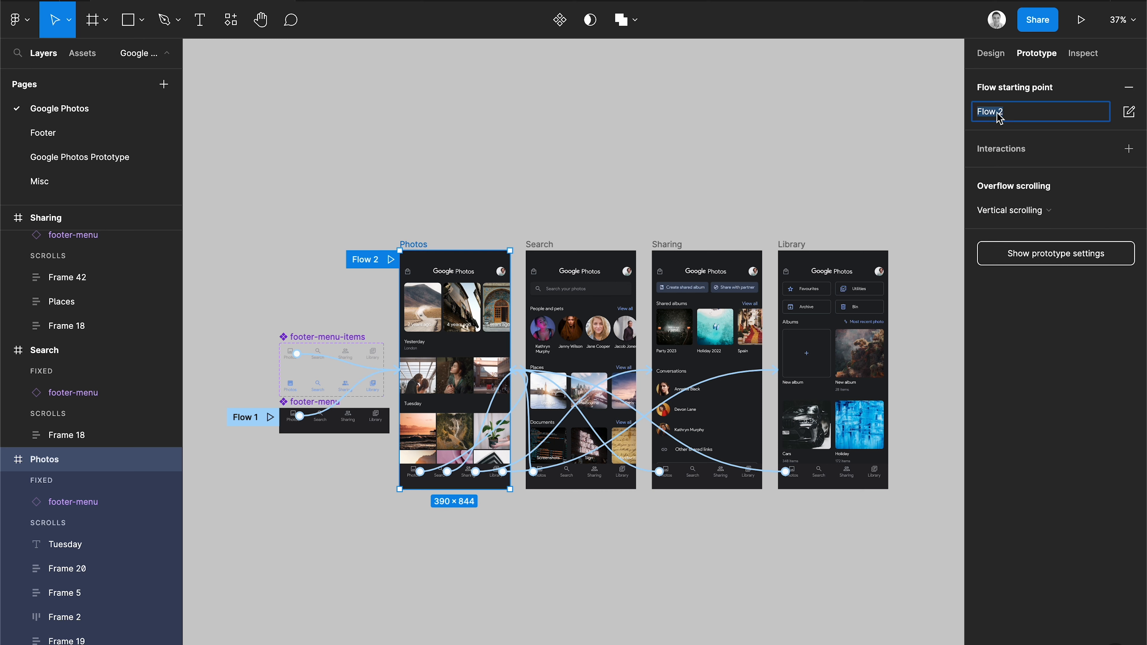
type("Sta")
key("Return")
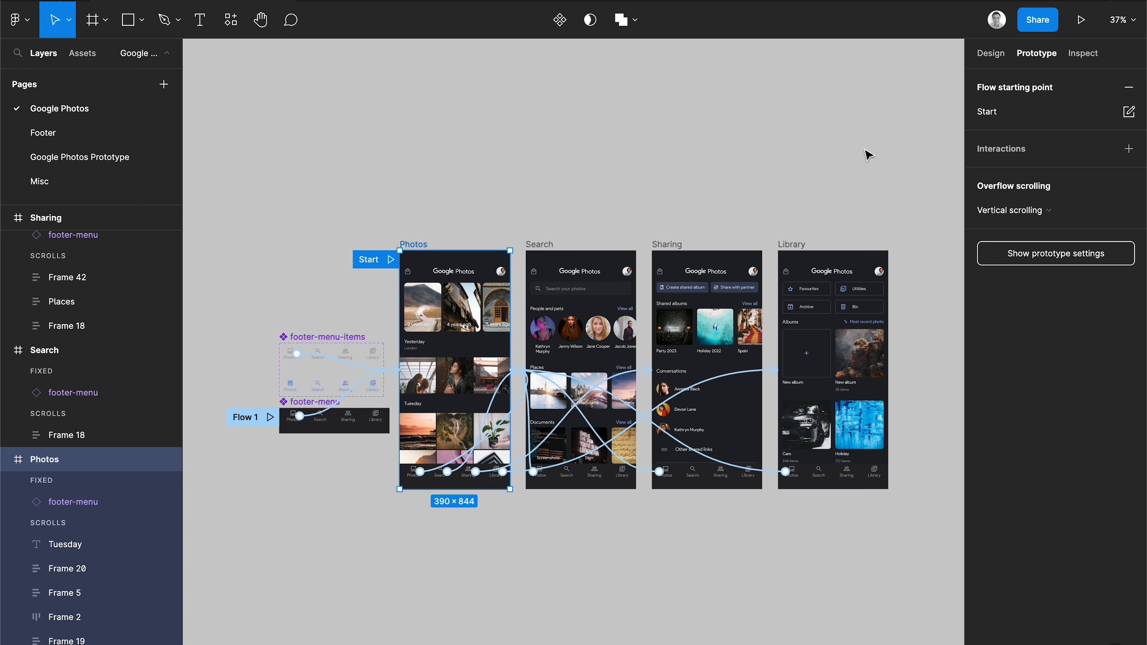
Present the prototype and test scrolling and navigation through the Search, Sharing and Library footer tabs.
left_click(1080, 22)
scroll(631, 471, "down", 10)
scroll(631, 471, "up", 10)
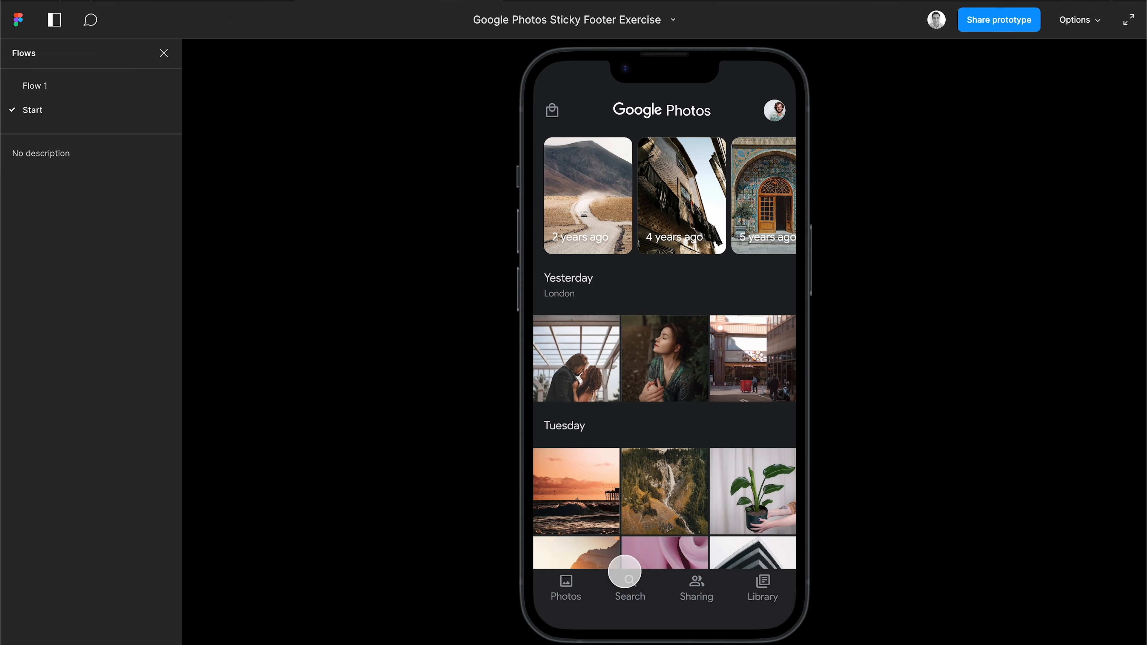
left_click(645, 586)
scroll(693, 481, "down", 3)
scroll(694, 481, "up", 3)
left_click(693, 586)
scroll(706, 459, "down", 3)
scroll(706, 459, "up", 3)
left_click(757, 585)
scroll(707, 491, "down", 3)
scroll(708, 491, "up", 3)
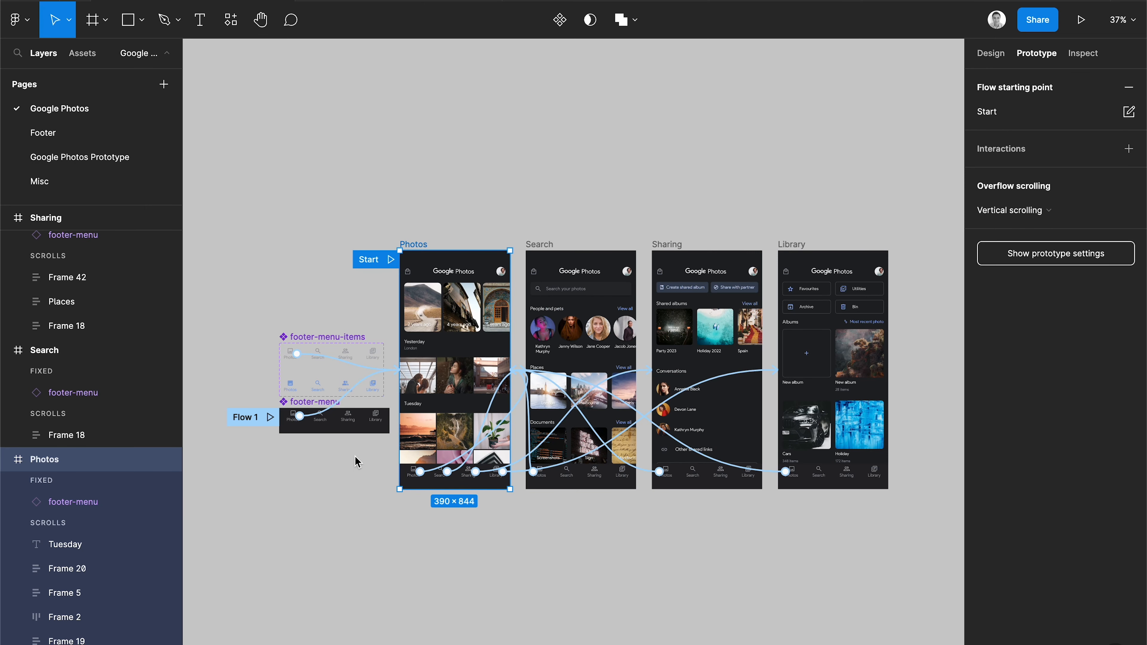
Set the footer-menu main component's layer opacity to 95%.
scroll(346, 462, "up", 5)
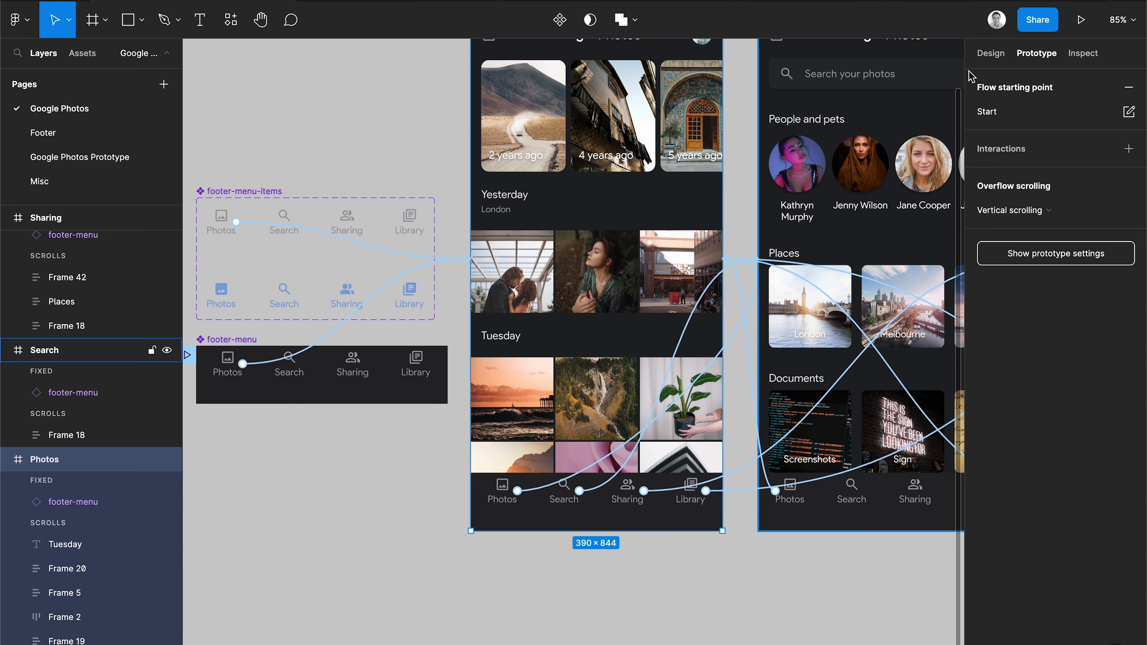
left_click(996, 53)
scroll(333, 289, "left", 3)
scroll(402, 341, "up", 5)
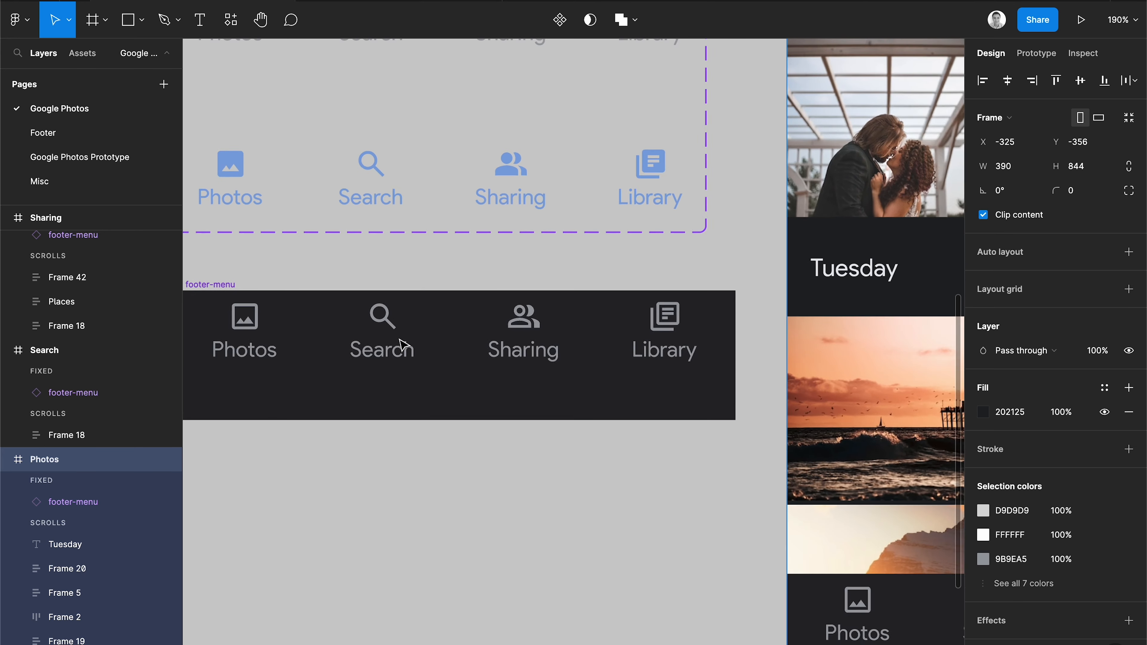
left_click(303, 247)
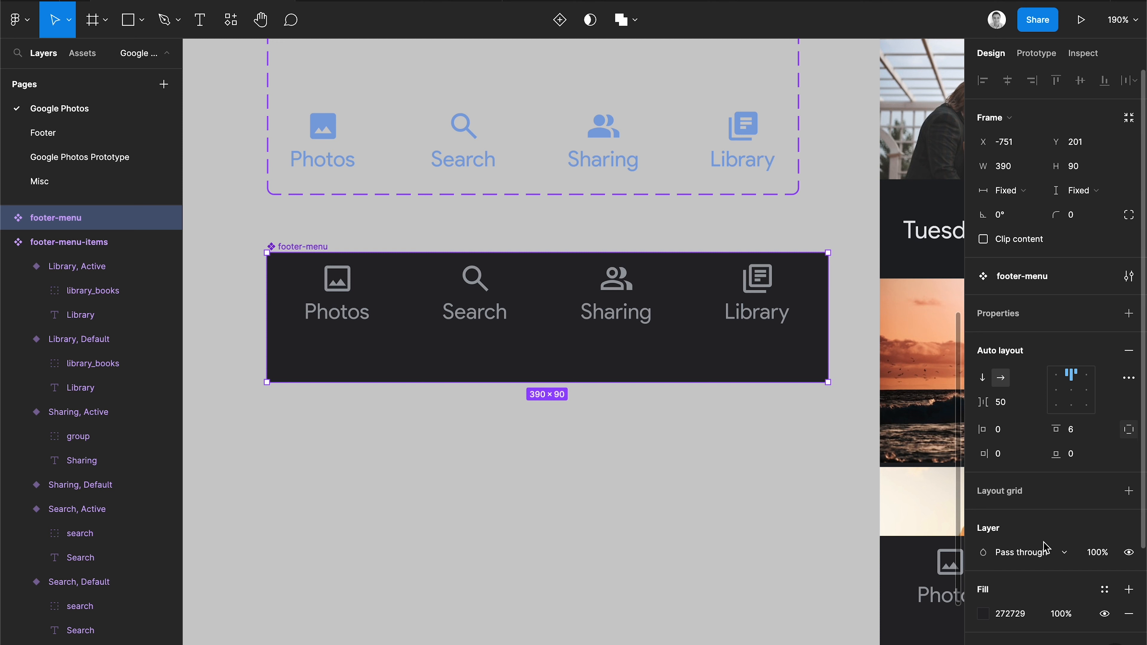
left_click(1096, 554)
type("95")
key("Return")
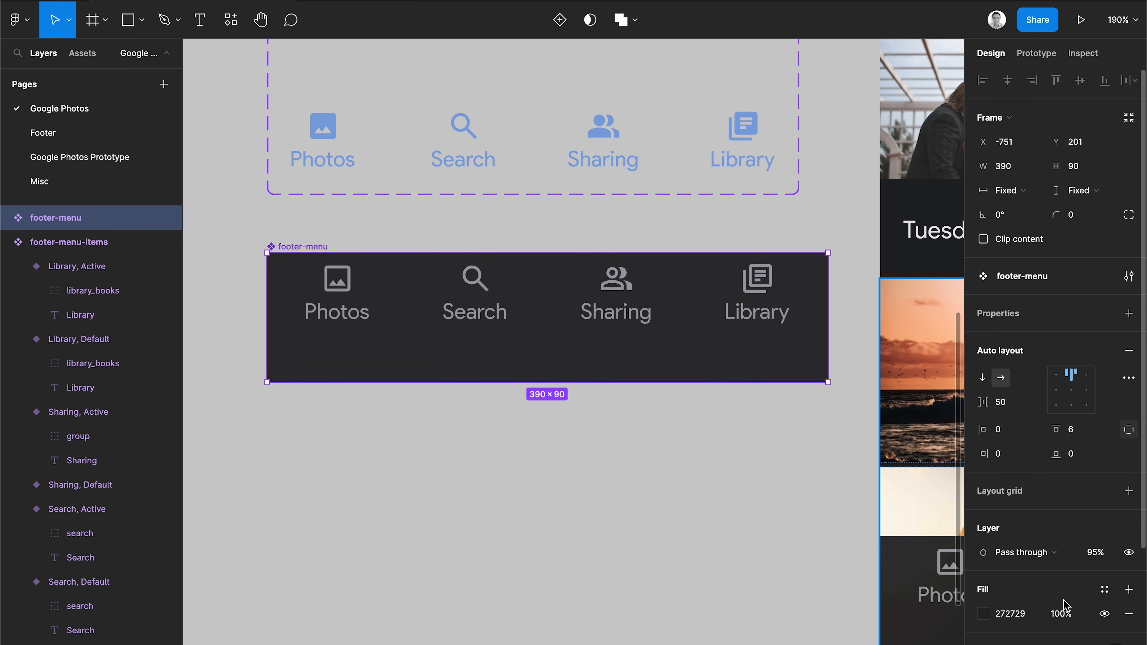
Switch the Photos item in the Photos screen's footer to the Active state.
scroll(808, 508, "right", 10)
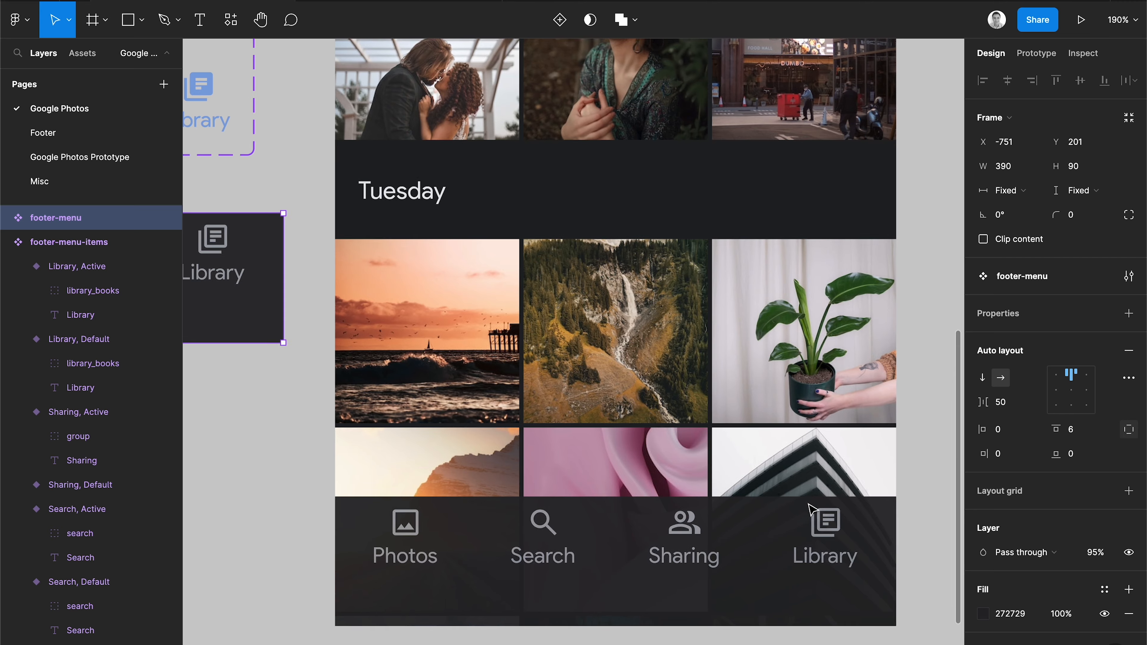
scroll(808, 509, "down", 5)
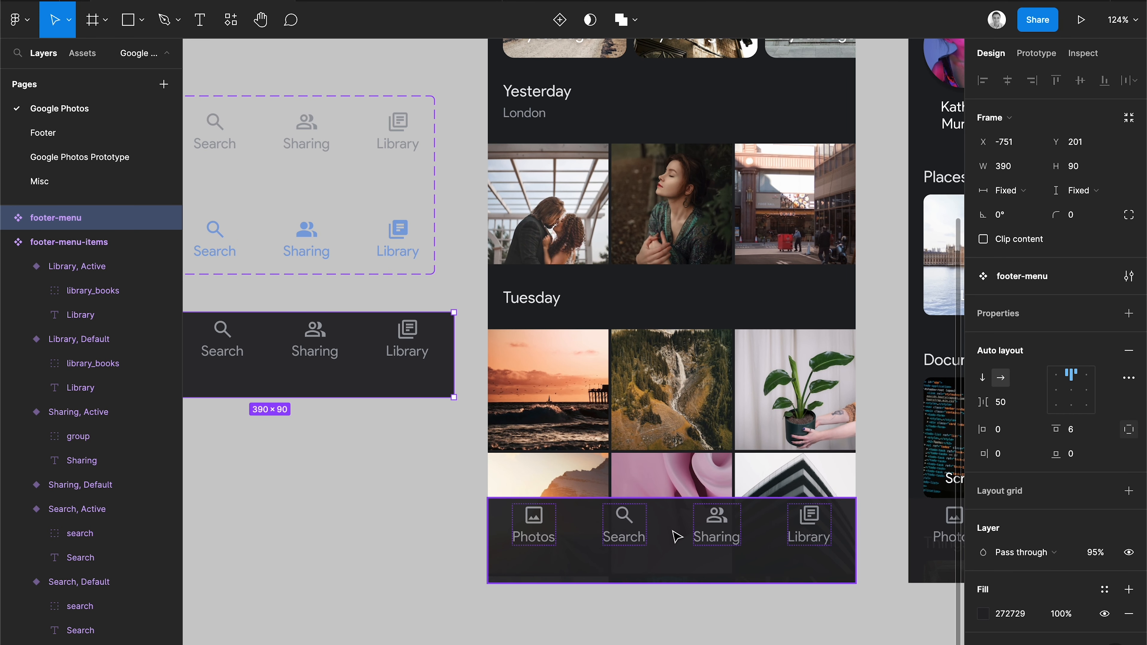
left_click(676, 536)
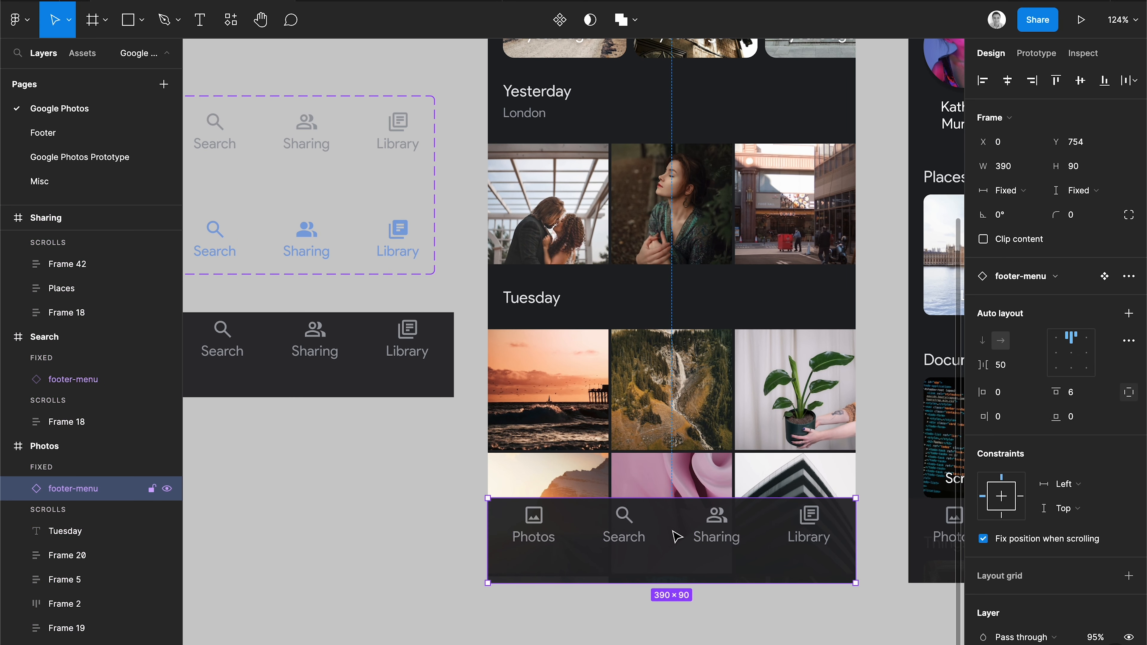
double_click(539, 524)
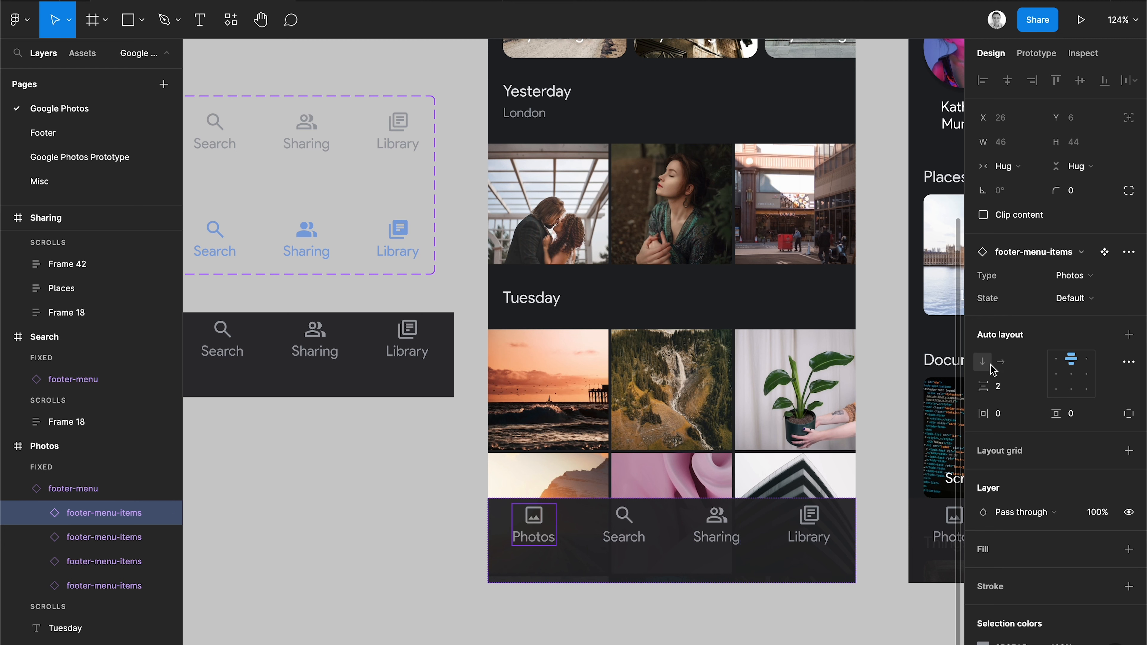
left_click(1093, 298)
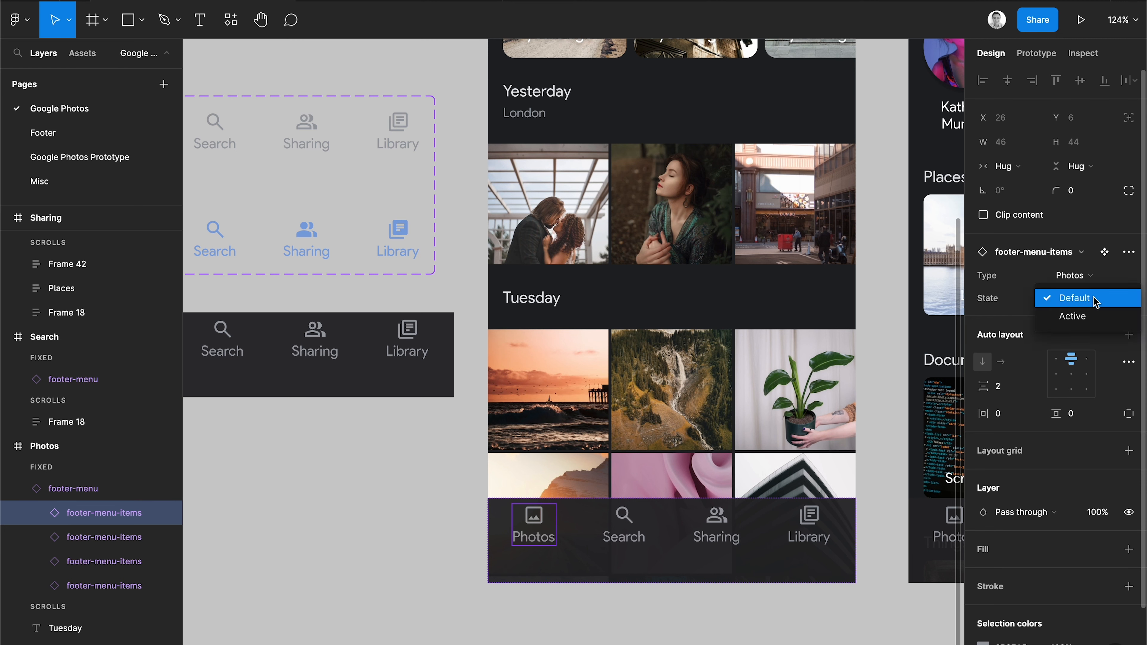
left_click(1082, 317)
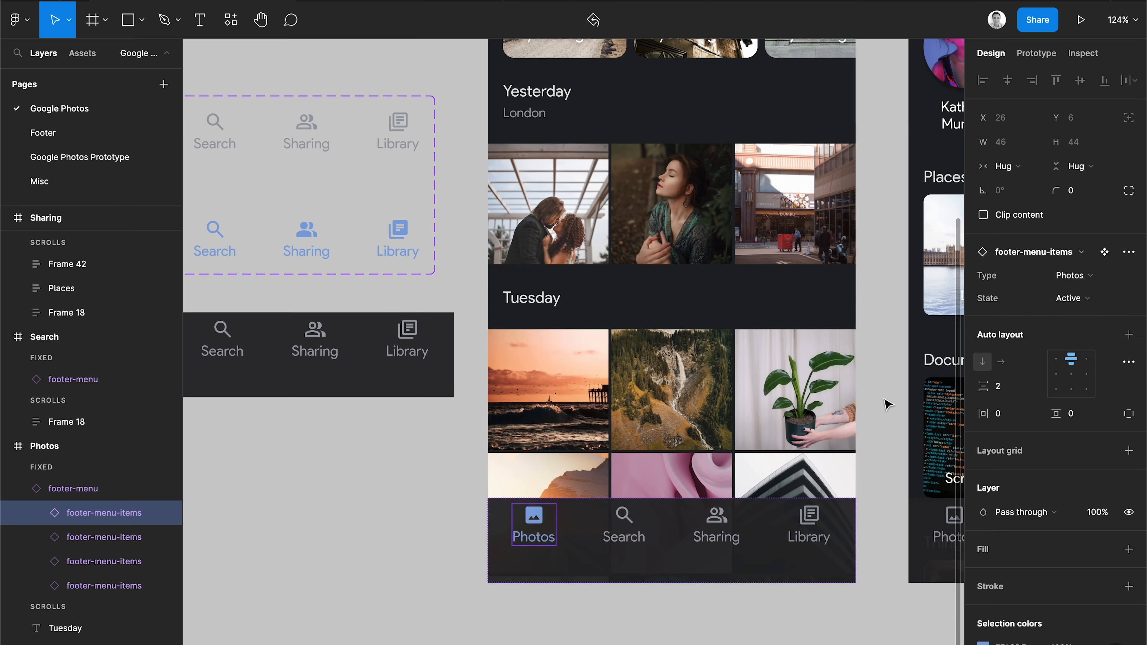
Switch the Search item in the Search screen's footer to the Active state.
scroll(658, 535, "right", 10)
left_click(658, 535)
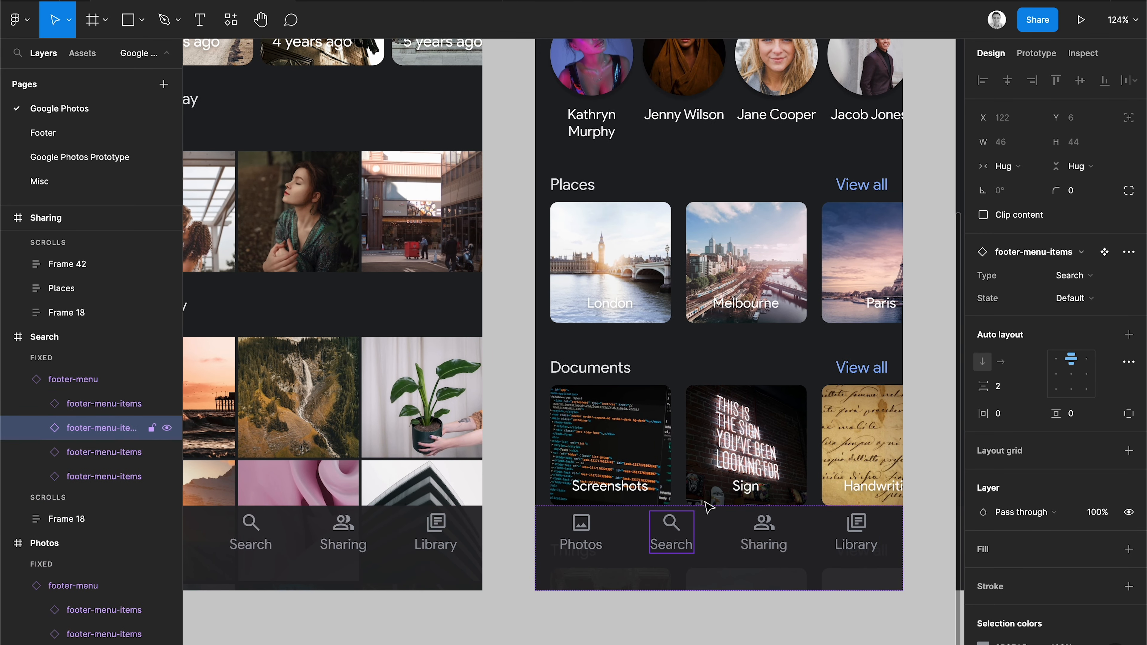
left_click(1071, 299)
left_click(1076, 315)
Switch the Sharing item in the Sharing screen's footer to the Active state.
scroll(763, 436, "right", 10)
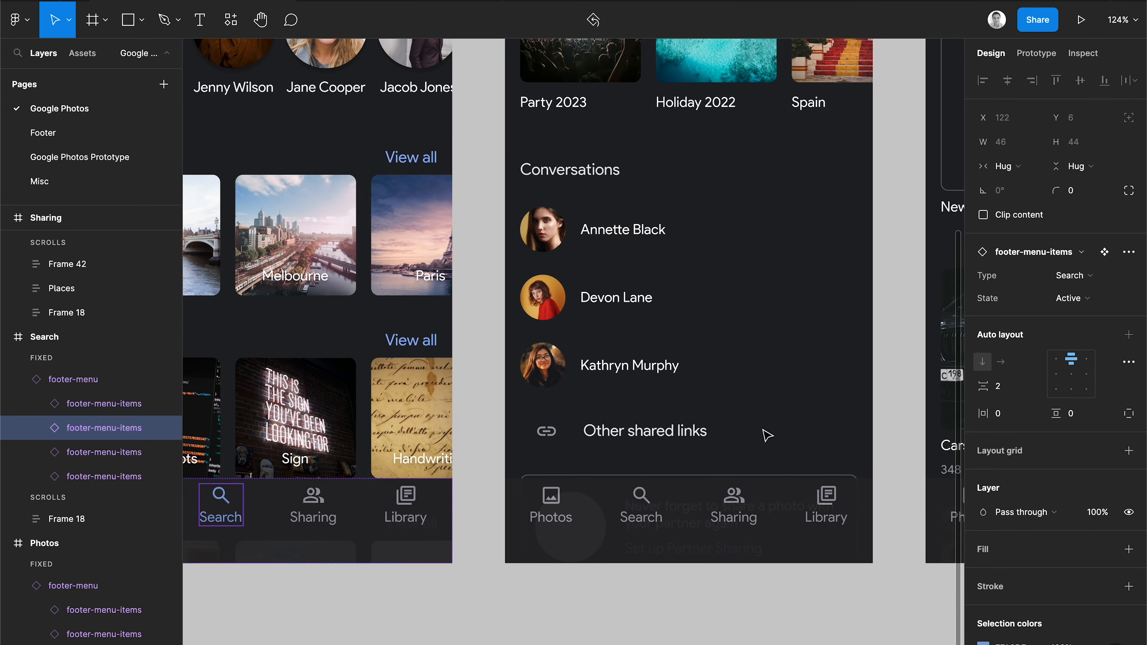
double_click(732, 511)
left_click(1073, 298)
left_click(1084, 318)
Switch the Library item in the Library screen's footer to the Active state.
scroll(751, 443, "right", 1)
scroll(752, 444, "right", 10)
left_click(747, 483)
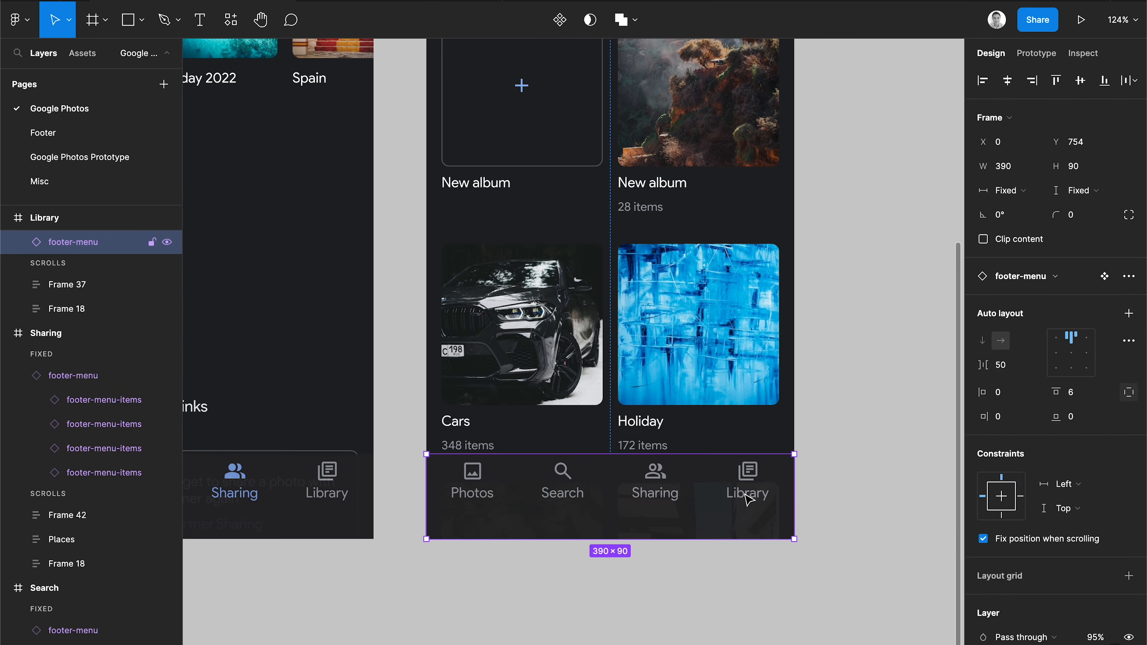
left_click(747, 483)
left_click(1073, 298)
left_click(1084, 317)
left_click(863, 486)
Present the prototype again, scrolling each screen and switching between all four footer tabs to check the active states.
scroll(857, 483, "down", 8)
scroll(857, 483, "left", 3)
scroll(860, 488, "right", 2)
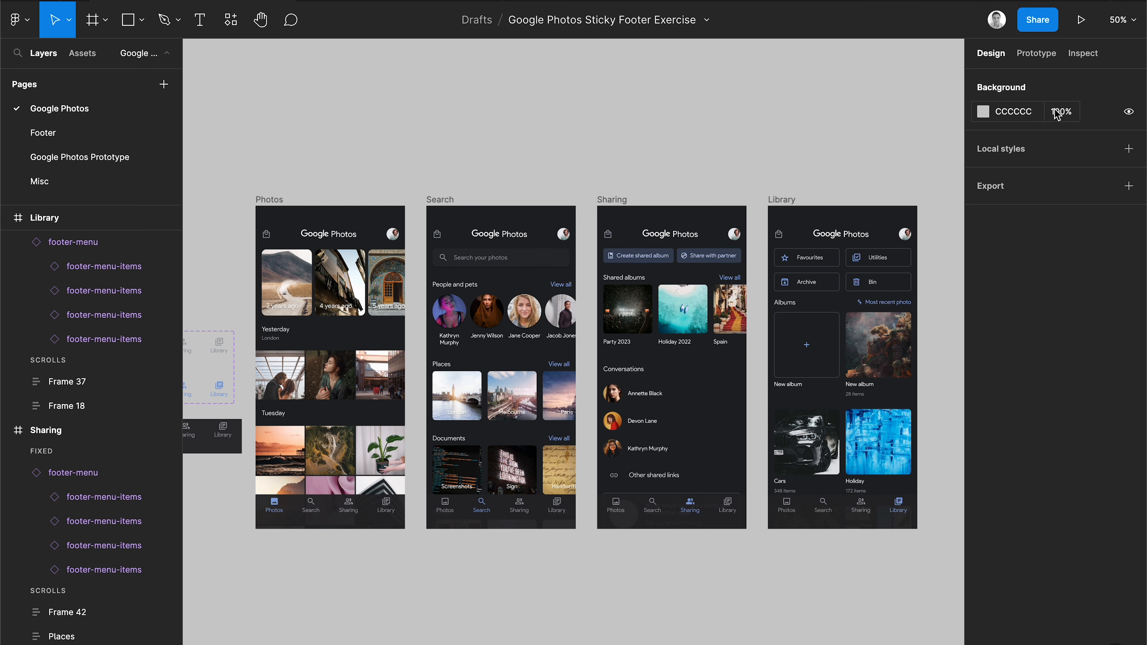
left_click(1080, 19)
scroll(540, 416, "down", 9)
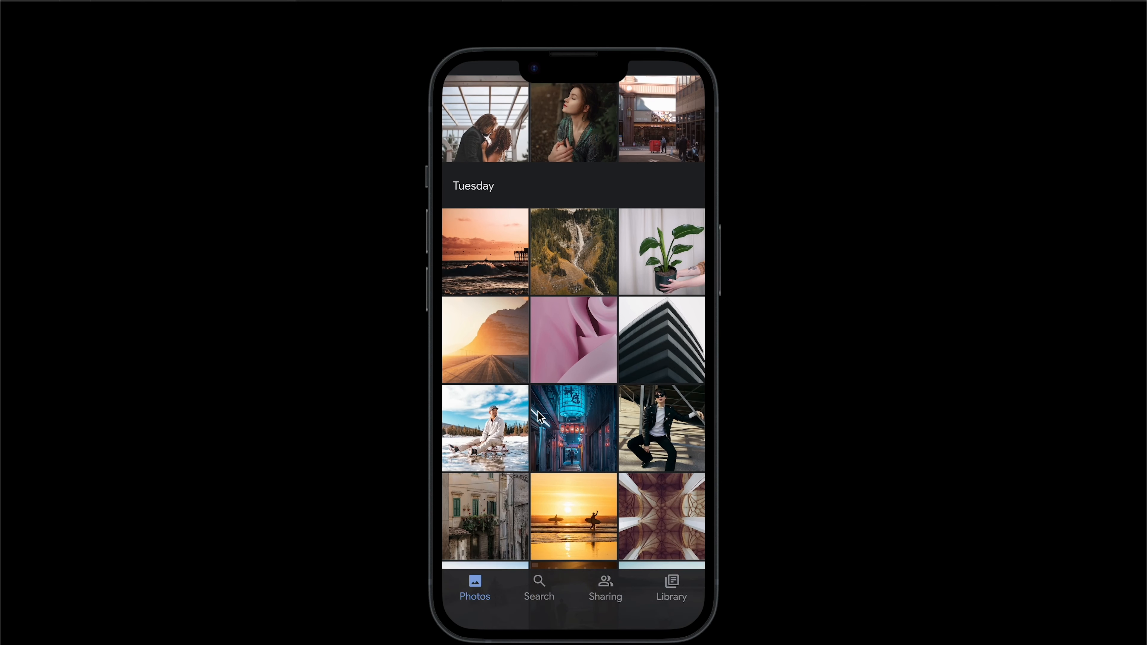
scroll(538, 411, "up", 9)
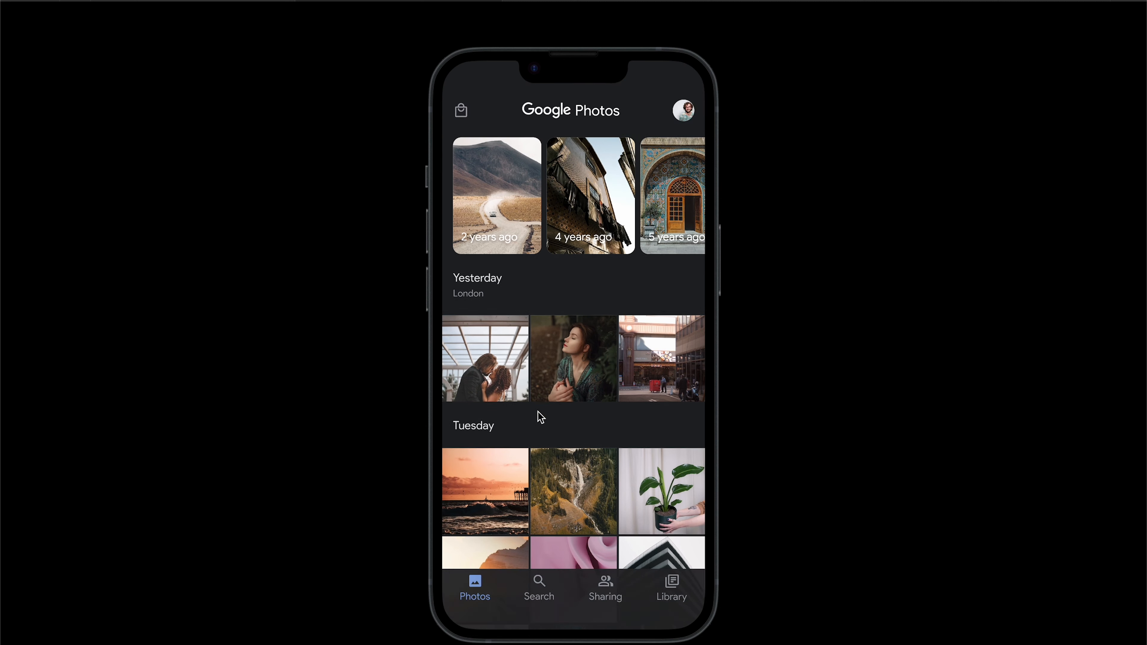
left_click(540, 585)
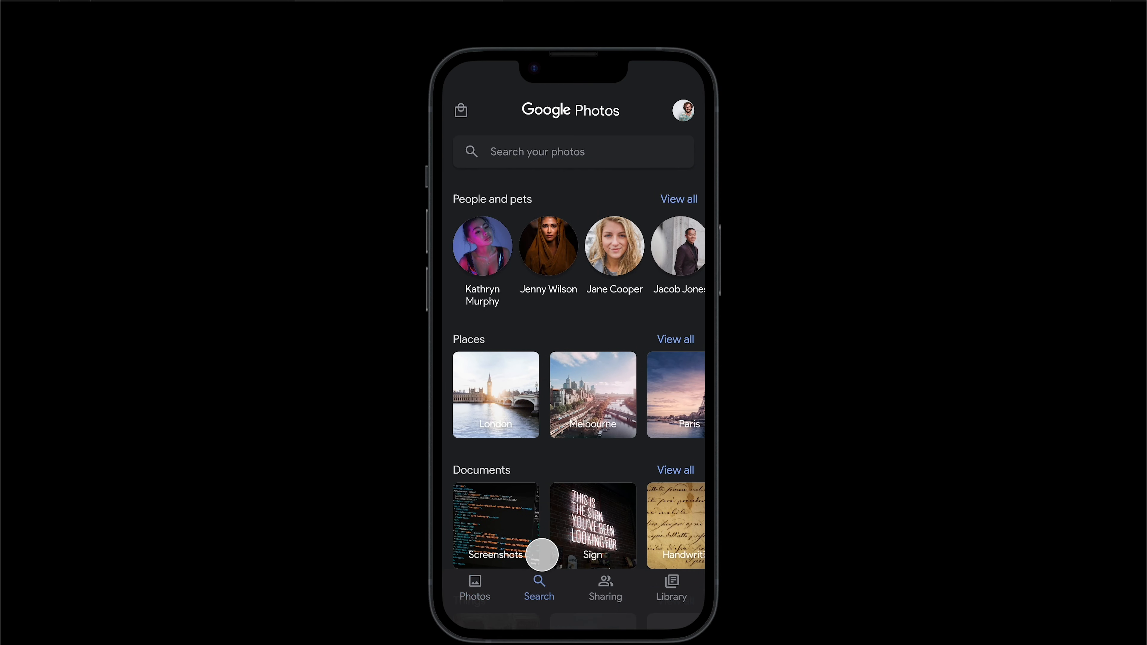
scroll(542, 551, "down", 3)
scroll(551, 545, "up", 3)
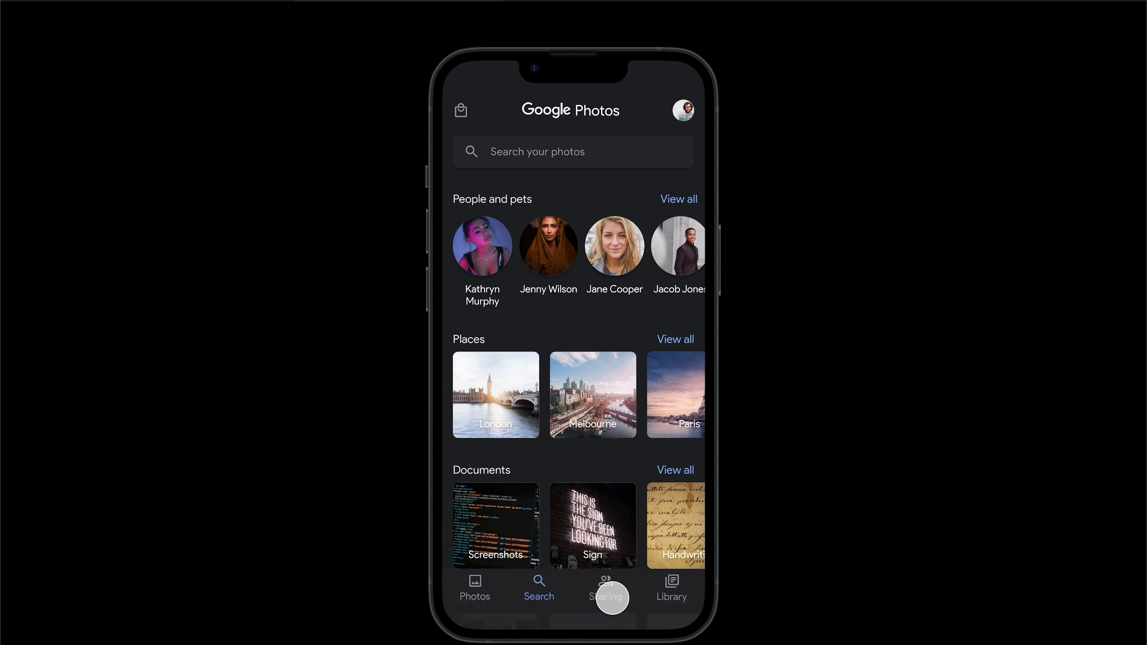
left_click(605, 587)
scroll(597, 512, "down", 2)
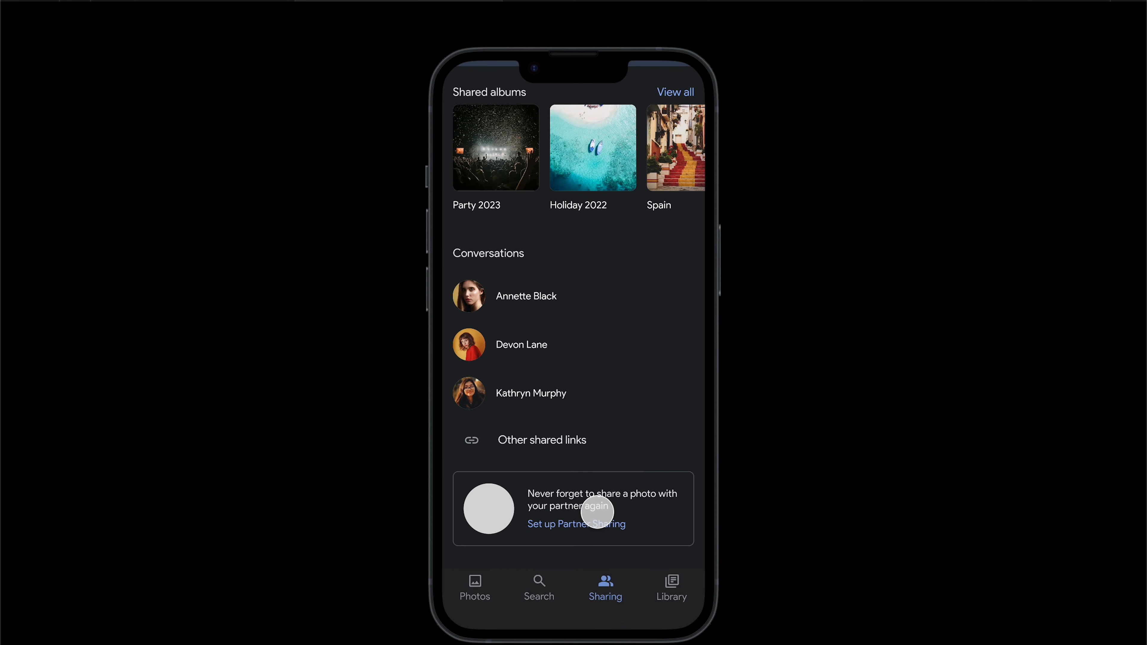
scroll(597, 512, "up", 2)
left_click(670, 584)
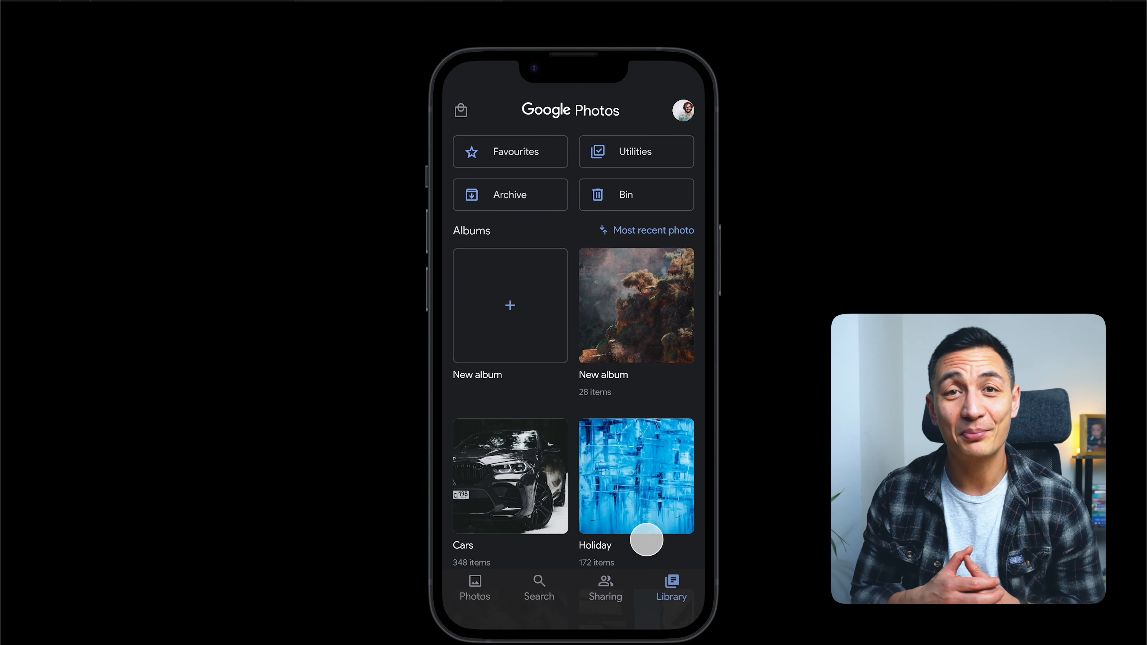
scroll(616, 481, "down", 5)
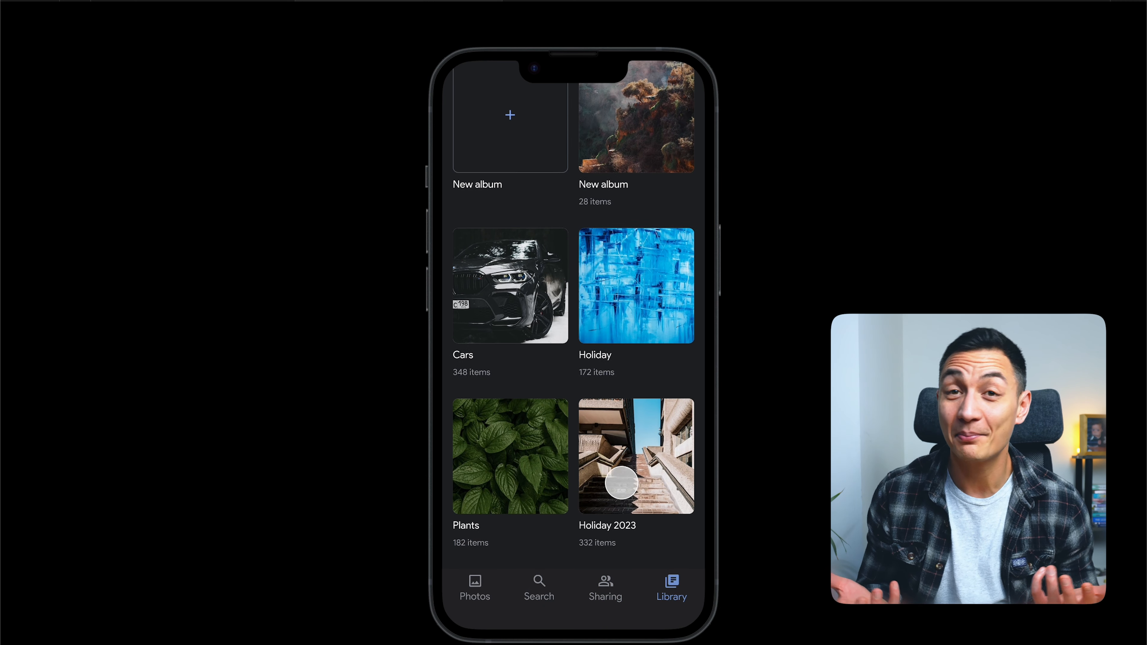
scroll(621, 482, "up", 5)
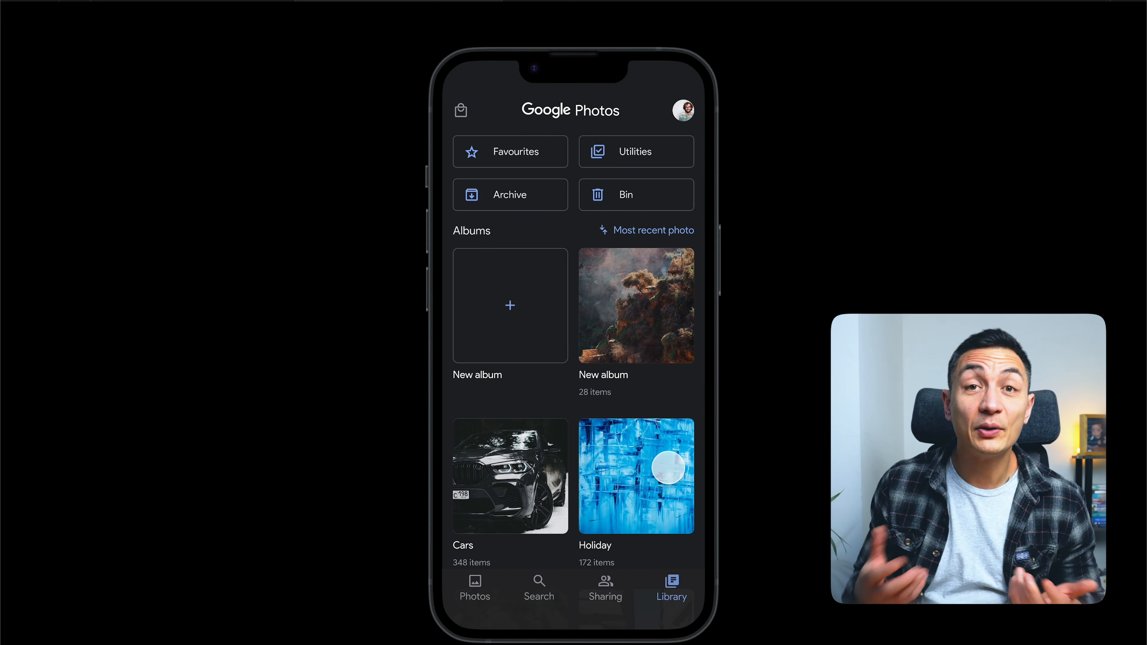